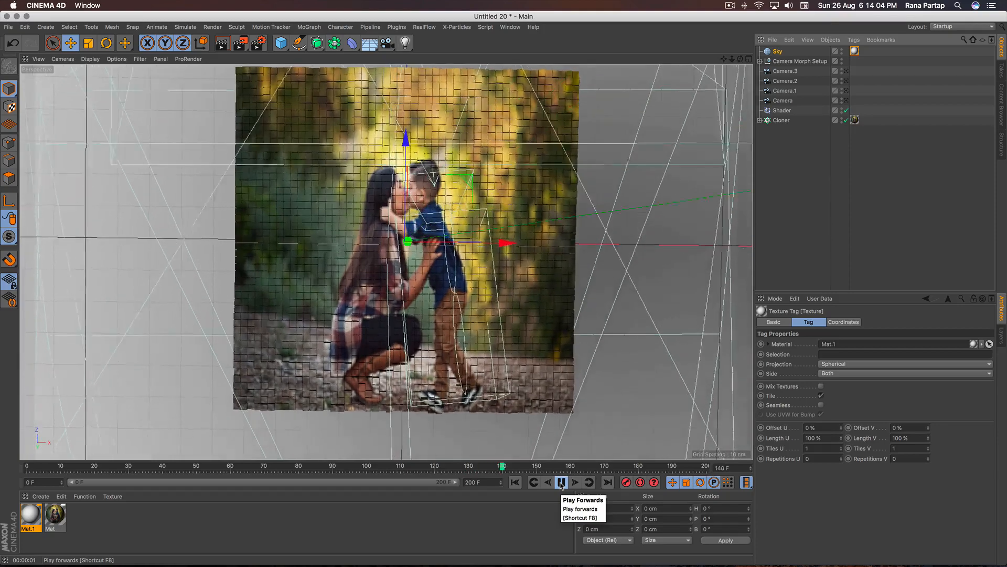
Stop the mosaic animation playback and render the current frame in the viewport
{"action": "left_click", "coordinate": [561, 483]}
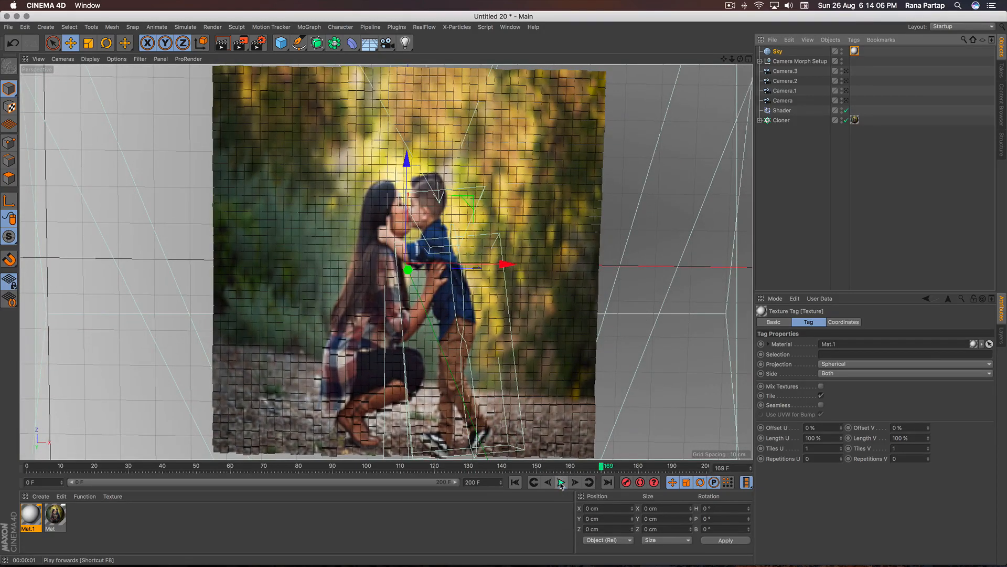
{"action": "left_click", "coordinate": [221, 43]}
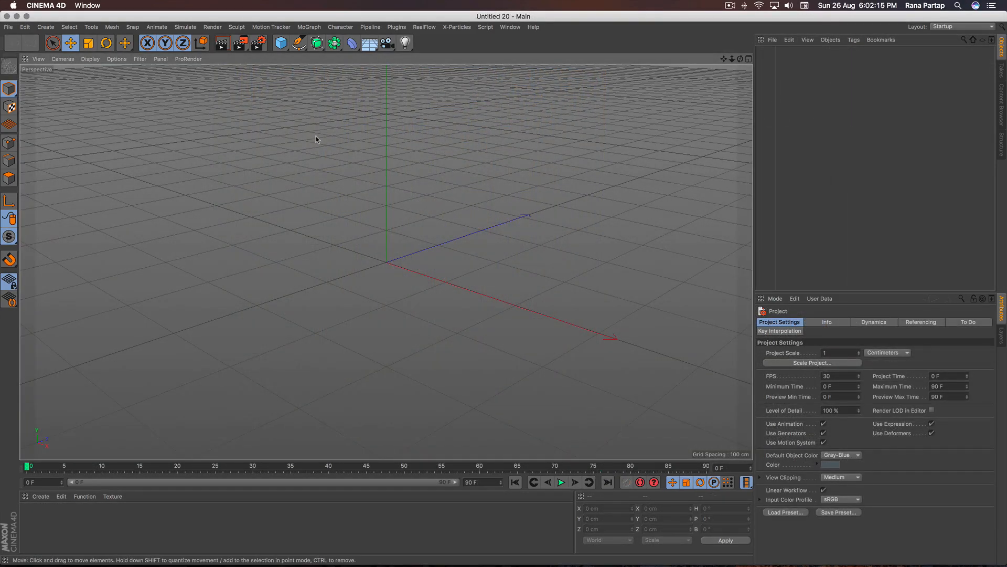
Add a cube primitive and size it 2 cm in X, 20 cm in Y and 2 cm in Z
{"action": "left_click", "coordinate": [281, 43]}
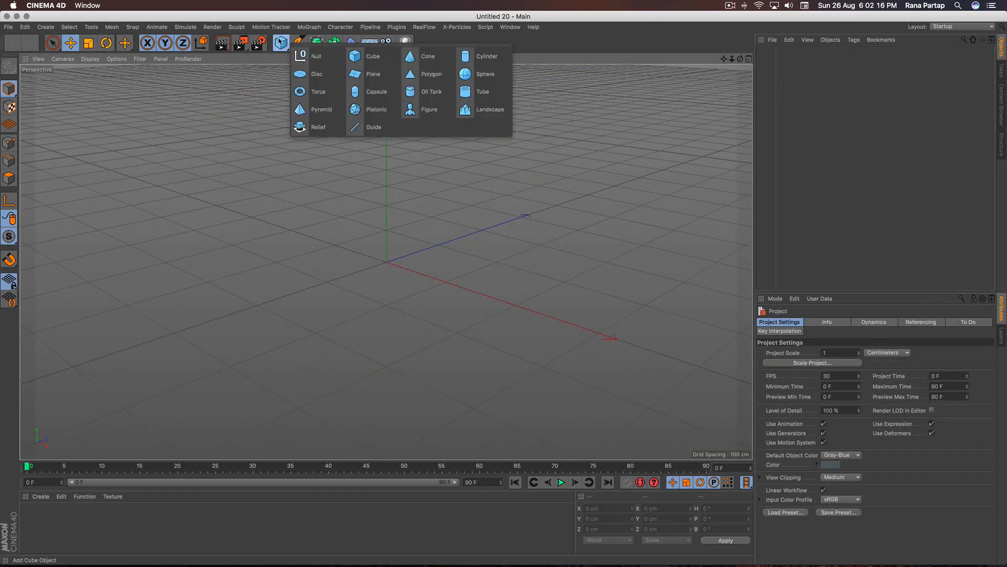
{"action": "left_click", "coordinate": [362, 61]}
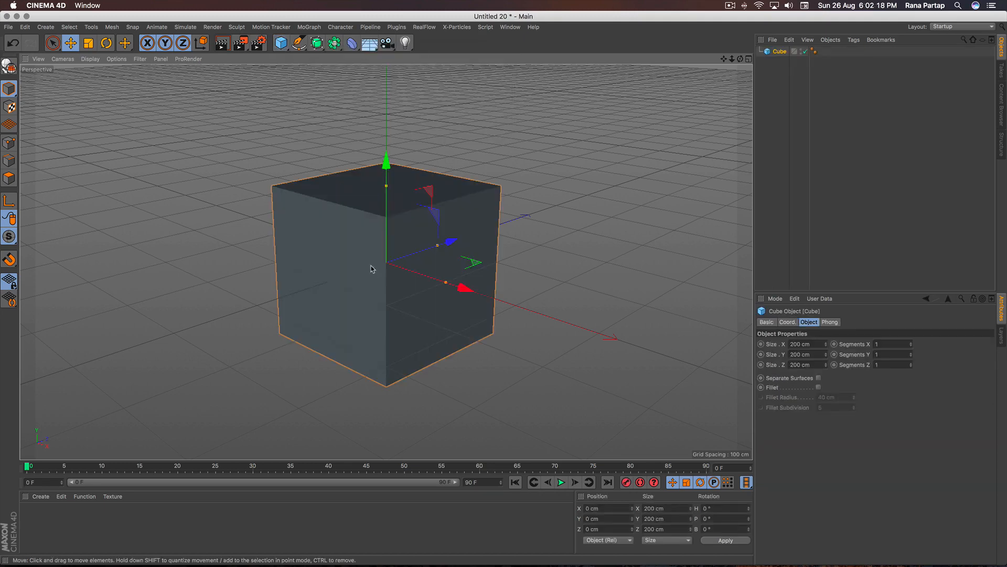
{"action": "right_click_drag", "start_coordinate": [380, 236], "coordinate": [374, 267], "text": "alt"}
{"action": "left_click_drag", "start_coordinate": [392, 237], "coordinate": [389, 251], "text": "alt"}
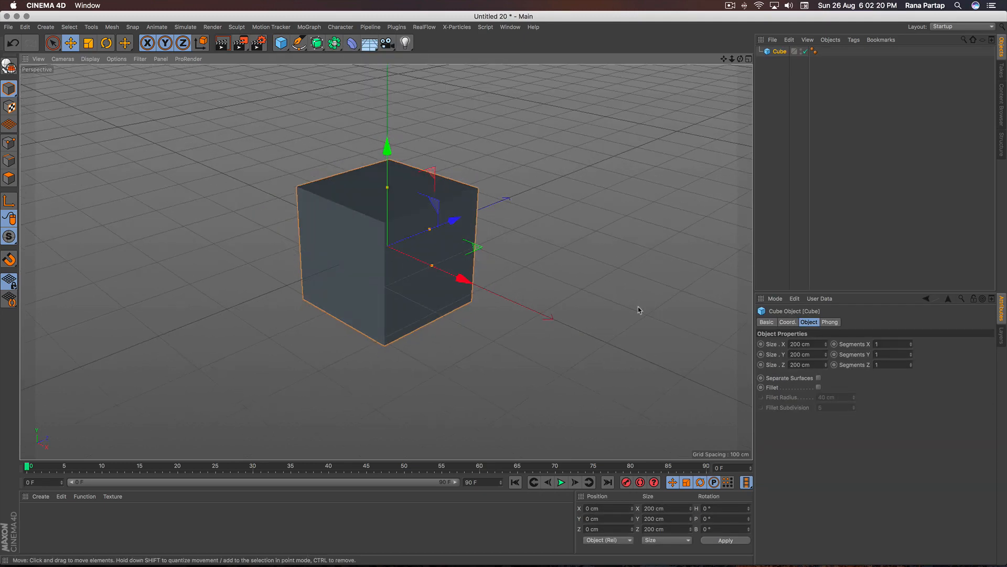
{"action": "left_click_drag", "start_coordinate": [802, 344], "coordinate": [782, 370]}
{"action": "type", "text": "22"}
{"action": "key", "text": "Return"}
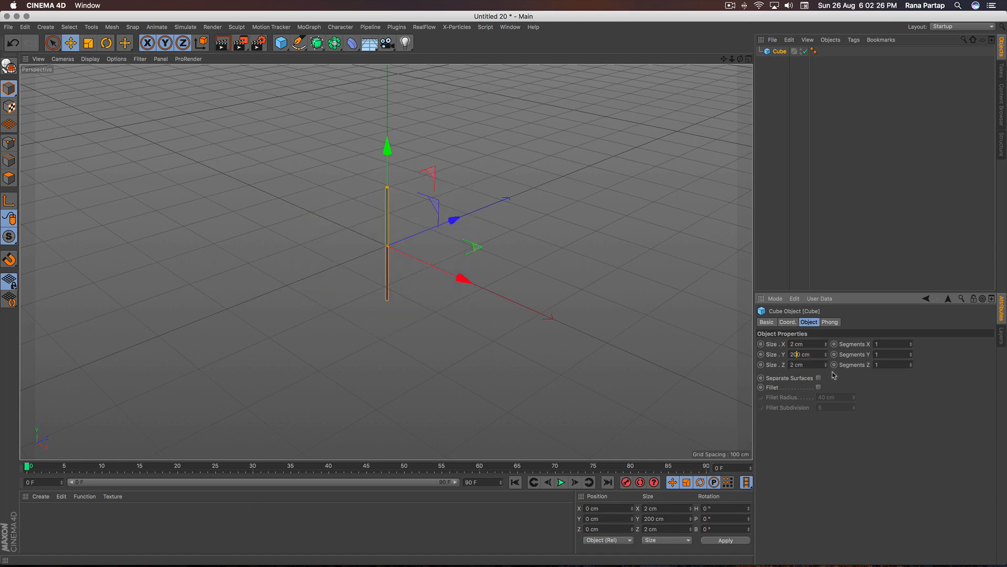
{"action": "key", "text": "Return"}
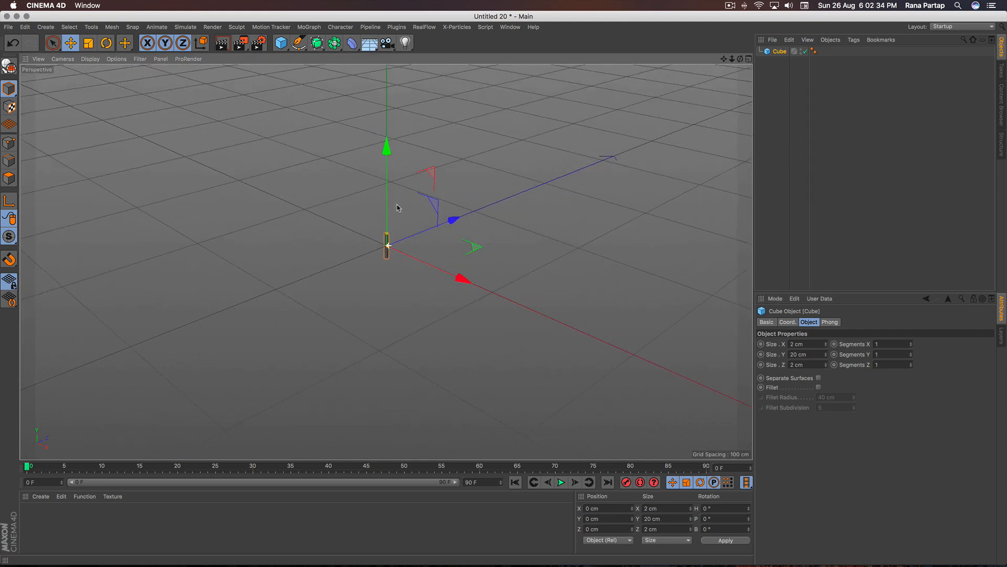
Enable the cube's fillet with a radius of 0.03 cm and a subdivision of 1
{"action": "scroll", "coordinate": [389, 204], "scroll_direction": "up", "scroll_amount": 5}
{"action": "scroll", "coordinate": [388, 204], "scroll_direction": "up", "scroll_amount": 5}
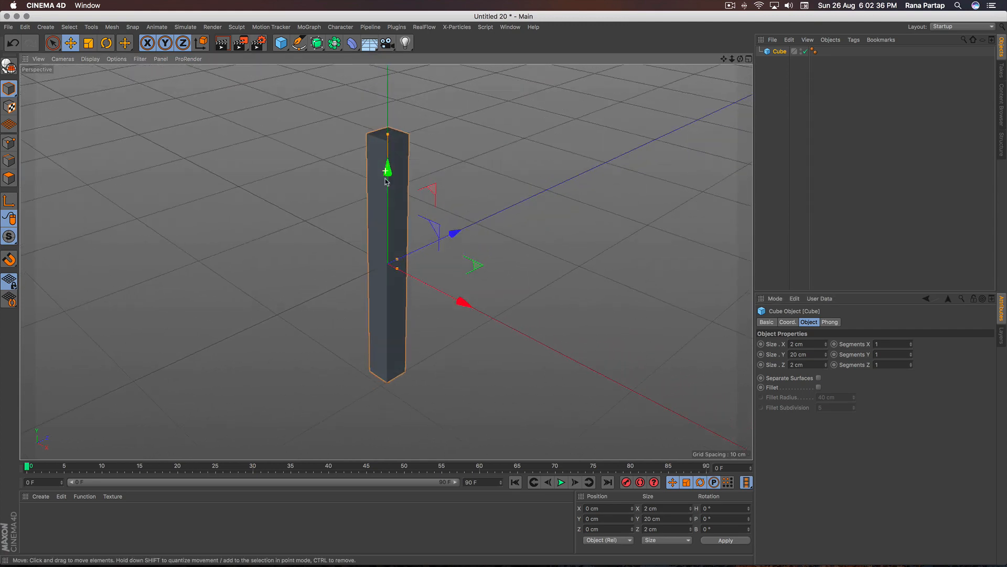
{"action": "scroll", "coordinate": [381, 205], "scroll_direction": "up", "scroll_amount": 6}
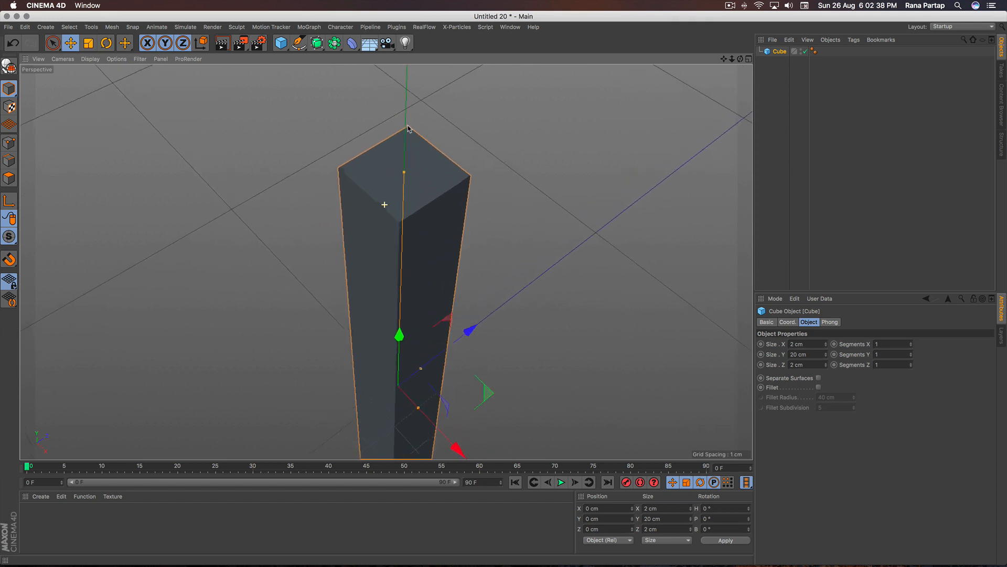
{"action": "left_click", "coordinate": [818, 387]}
{"action": "left_click", "coordinate": [839, 395]}
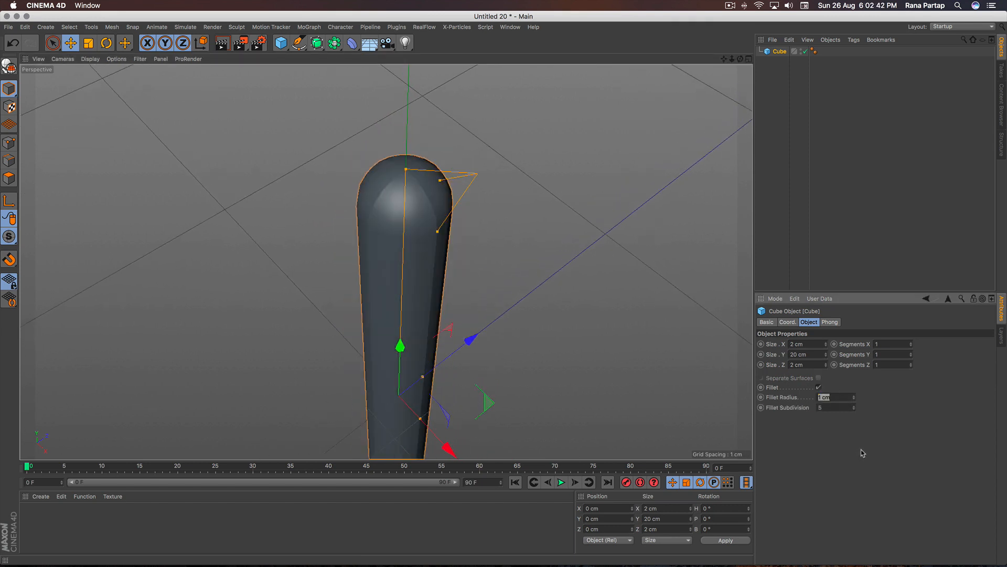
{"action": "type", "text": "0.03"}
{"action": "key", "text": "Return"}
{"action": "left_click", "coordinate": [835, 407]}
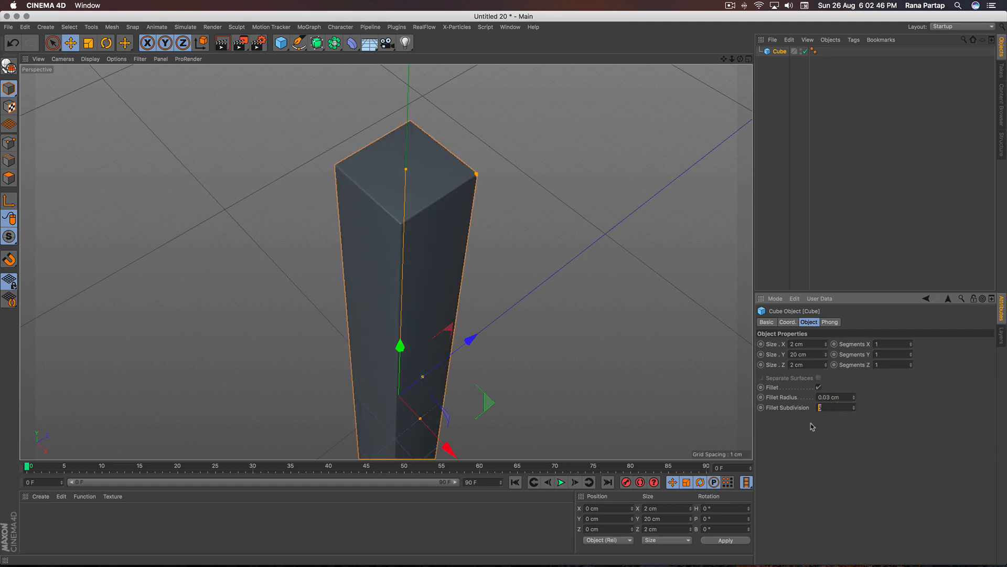
{"action": "type", "text": "1"}
{"action": "key", "text": "Return"}
Add a MoGraph Cloner and make the cube its child
{"action": "scroll", "coordinate": [416, 224], "scroll_direction": "down", "scroll_amount": 5}
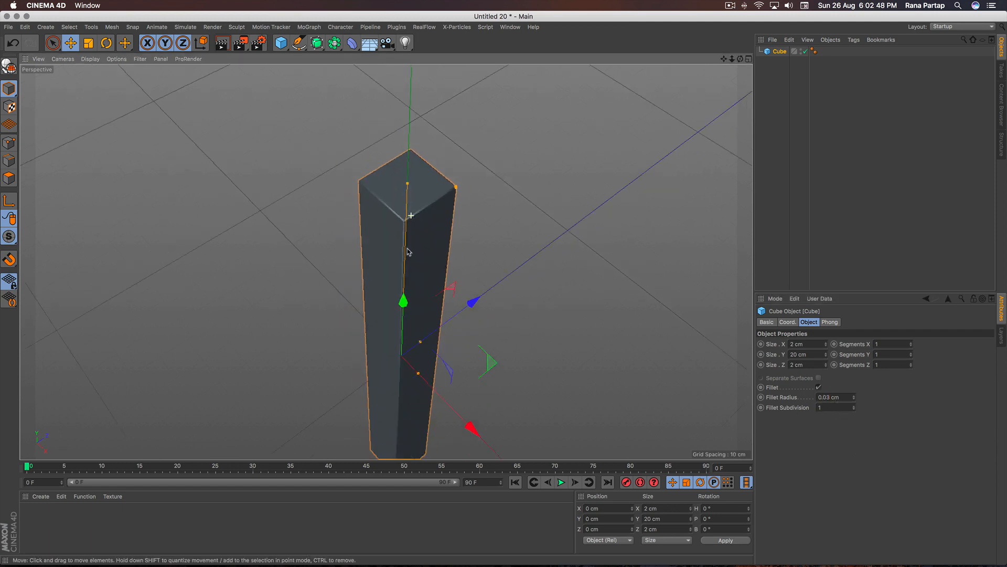
{"action": "left_click_drag", "start_coordinate": [395, 329], "coordinate": [409, 262], "text": "alt"}
{"action": "scroll", "coordinate": [409, 263], "scroll_direction": "down", "scroll_amount": 5}
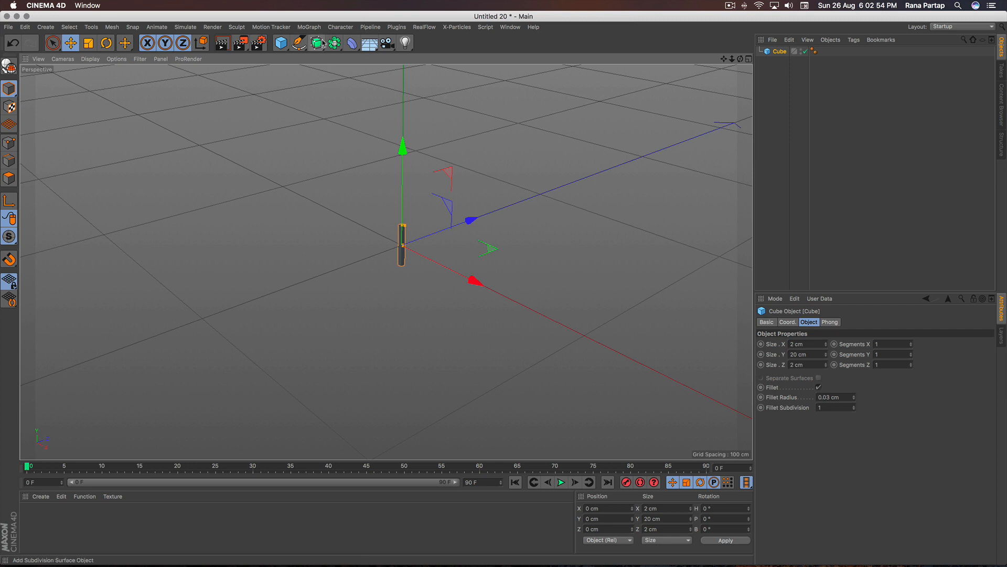
{"action": "left_click", "coordinate": [309, 26]}
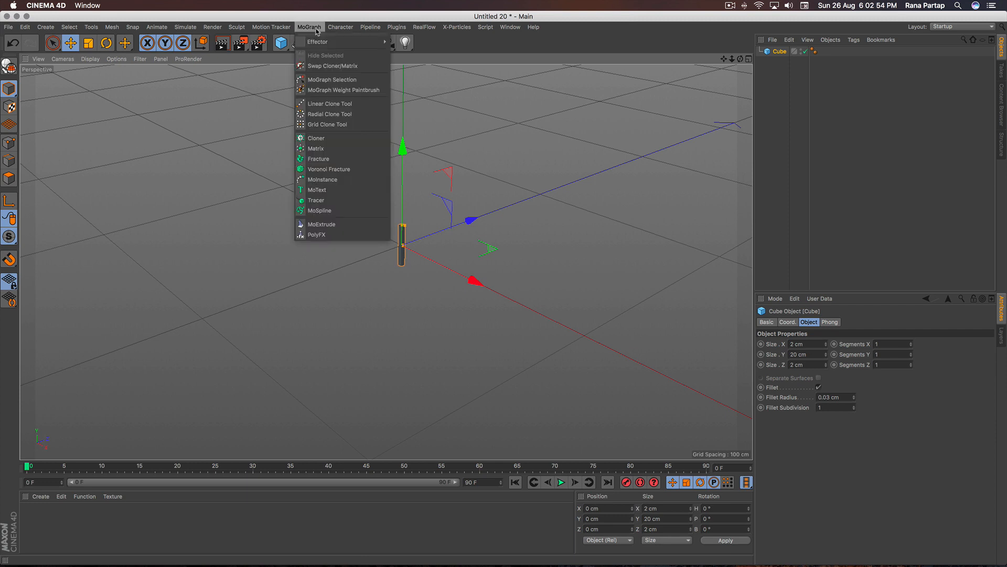
{"action": "left_click", "coordinate": [345, 138]}
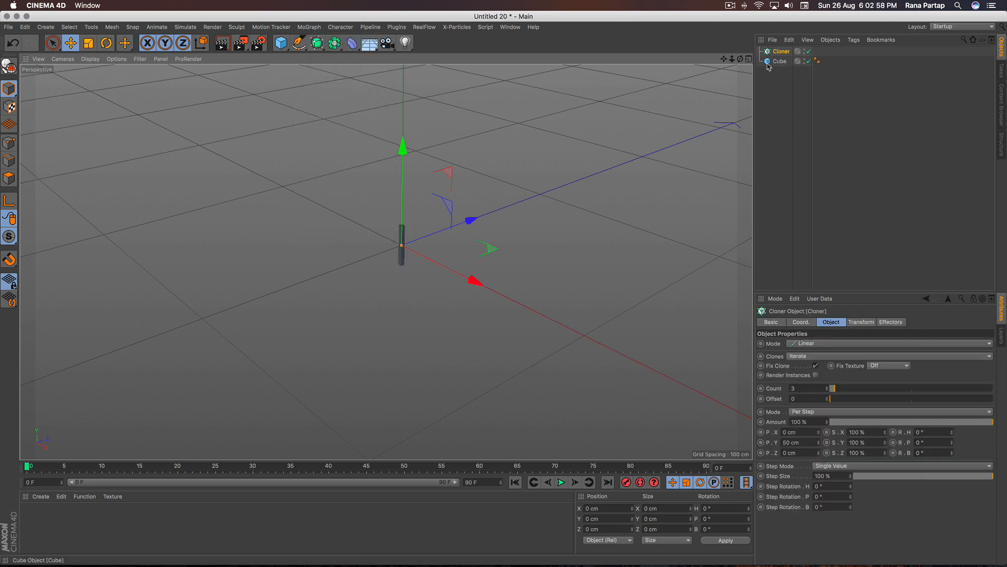
{"action": "left_click_drag", "start_coordinate": [778, 62], "coordinate": [780, 54]}
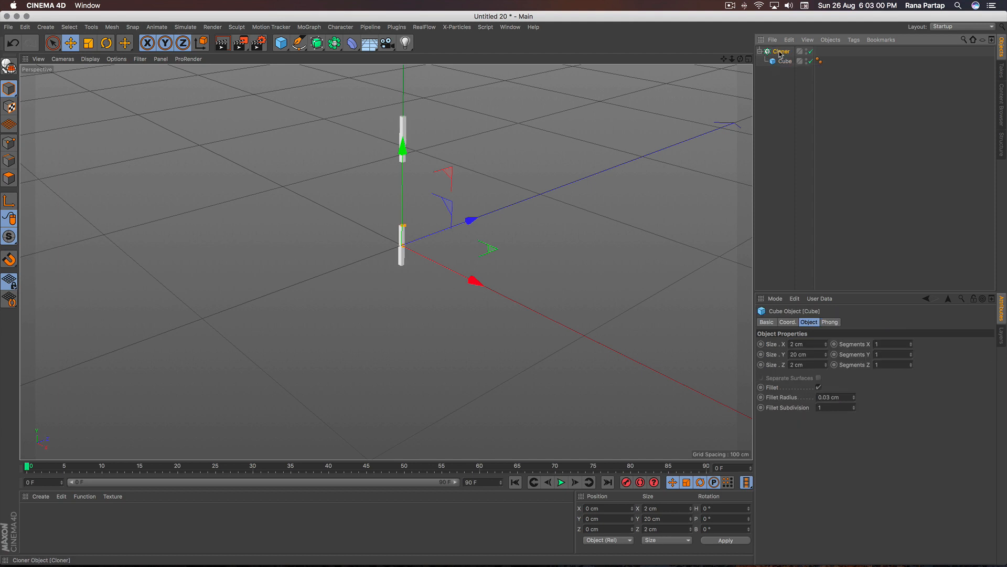
Switch the Cloner to Grid Array mode and set its Y count to 1
{"action": "left_click", "coordinate": [781, 52]}
{"action": "left_click", "coordinate": [836, 324]}
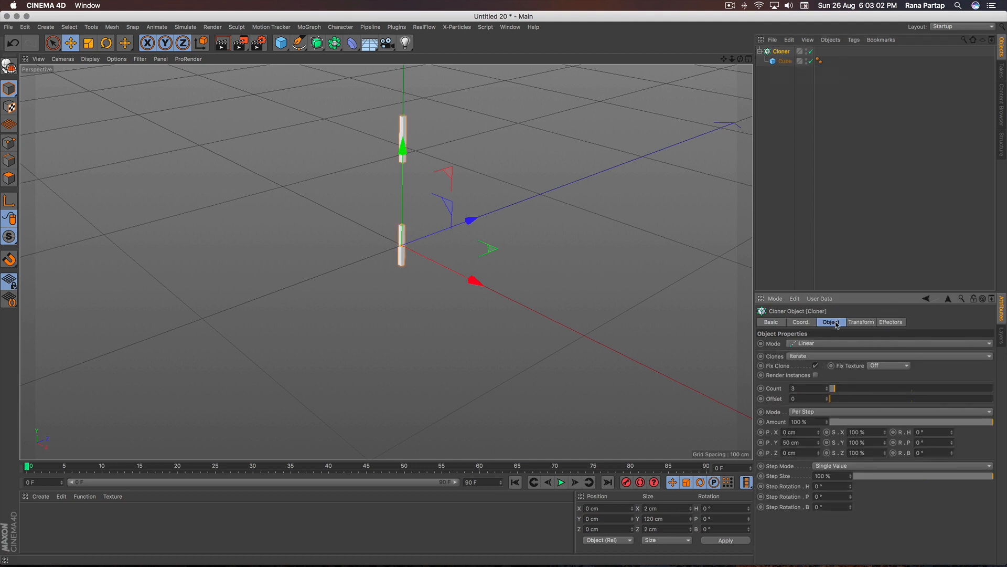
{"action": "left_click", "coordinate": [829, 343]}
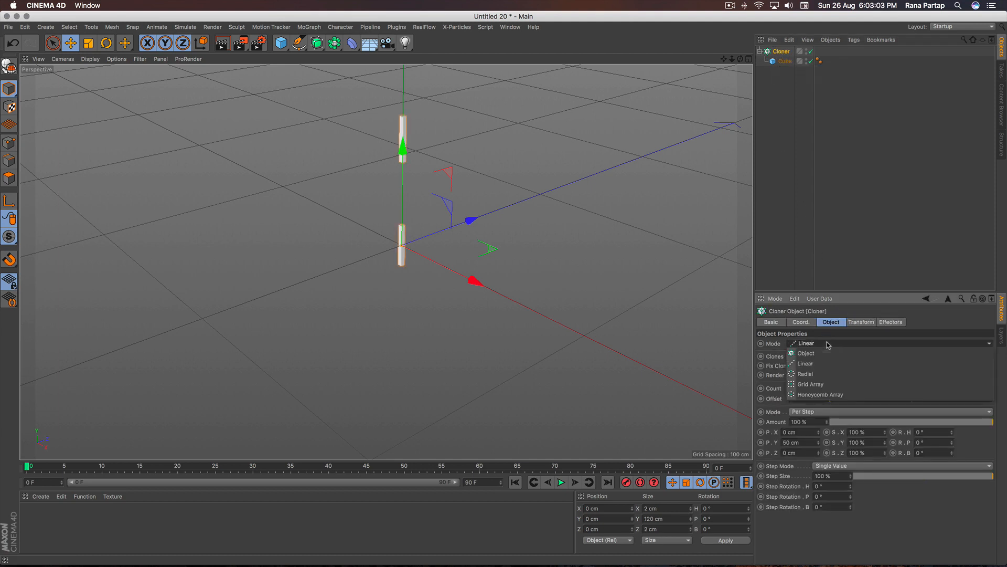
{"action": "left_click", "coordinate": [836, 379]}
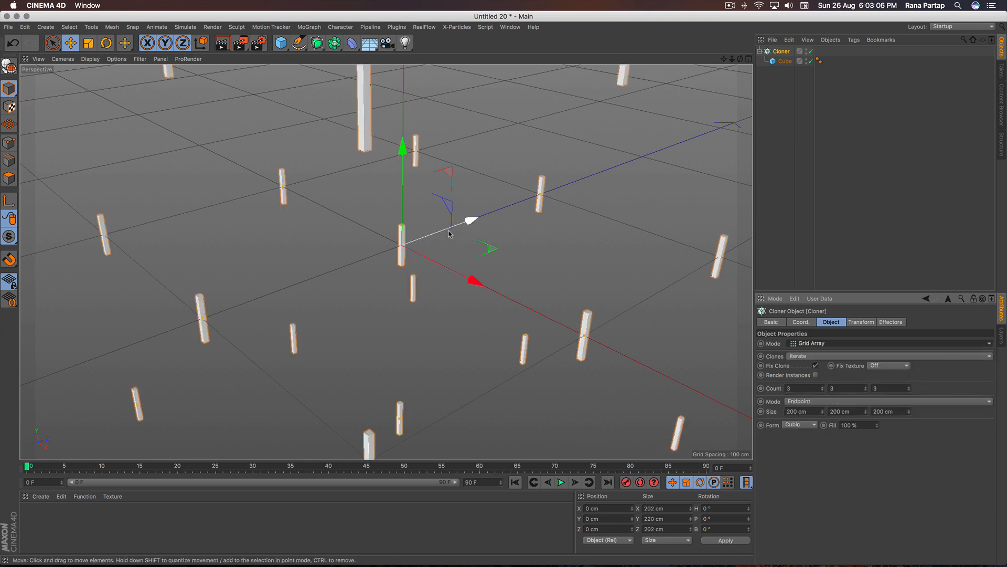
{"action": "right_click_drag", "start_coordinate": [437, 213], "coordinate": [434, 257], "text": "alt"}
{"action": "left_click", "coordinate": [849, 388]}
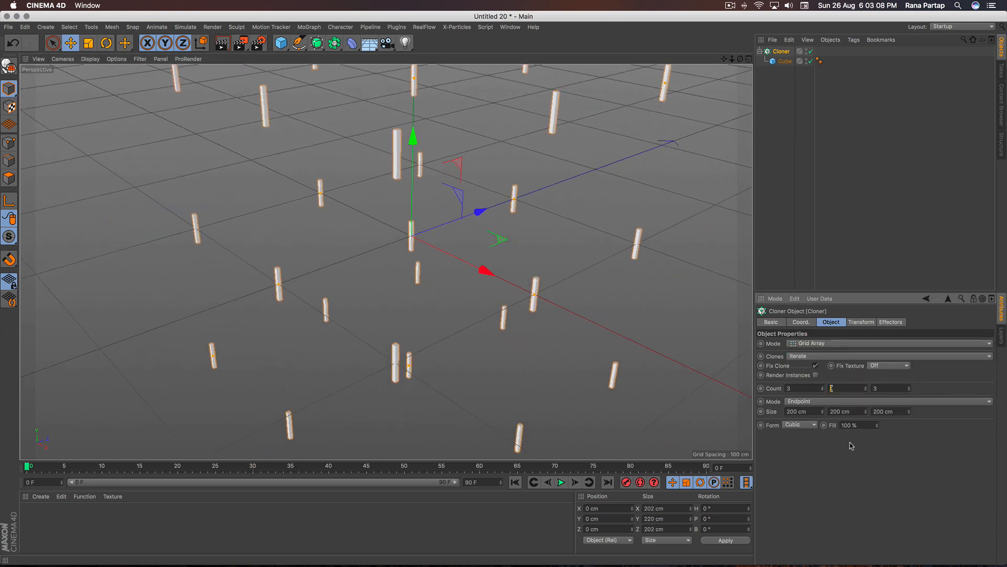
{"action": "type", "text": "1"}
{"action": "key", "text": "Return"}
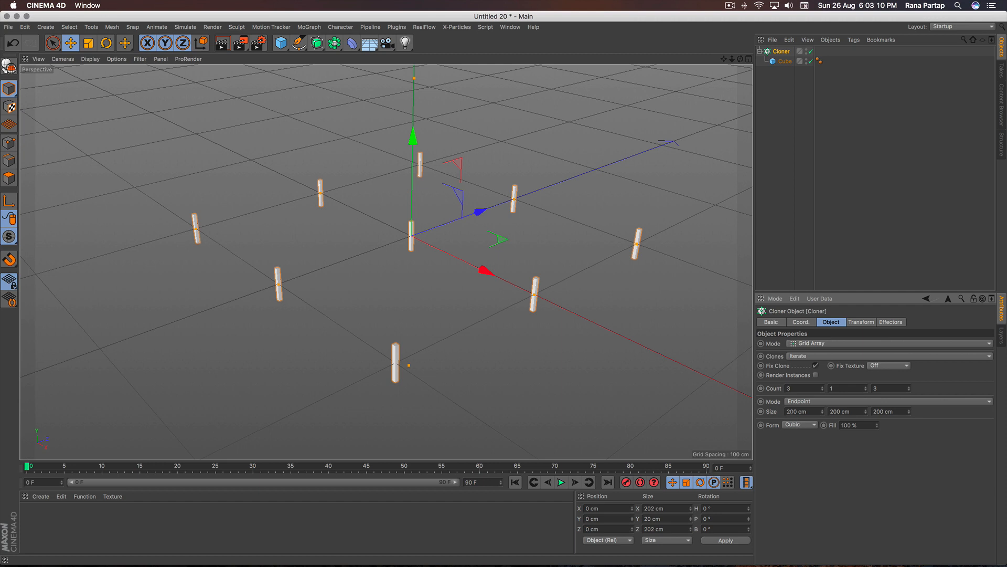
Set the Cloner grid's X and Z sizes to 100 cm each
{"action": "type", "text": "1"}
{"action": "key", "text": "Return"}
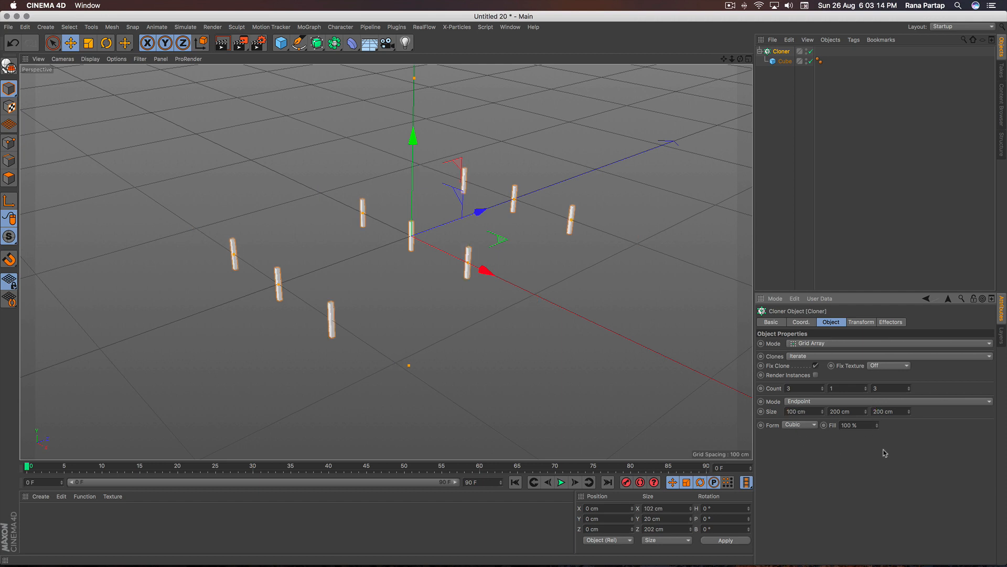
{"action": "type", "text": "1"}
{"action": "key", "text": "Return"}
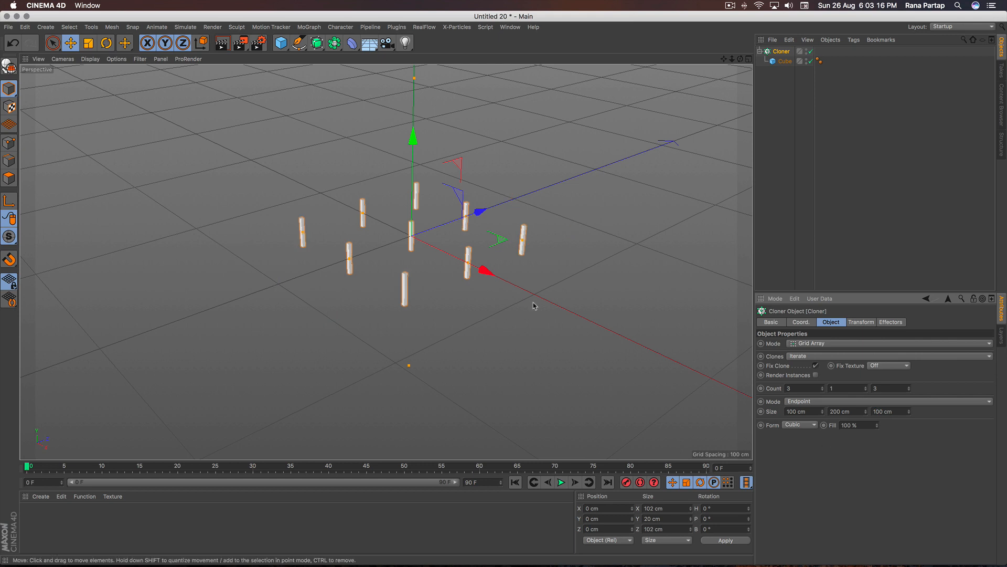
Raise the Cloner grid's X and Z counts to 49 each
{"action": "scroll", "coordinate": [426, 198], "scroll_direction": "up", "scroll_amount": 3}
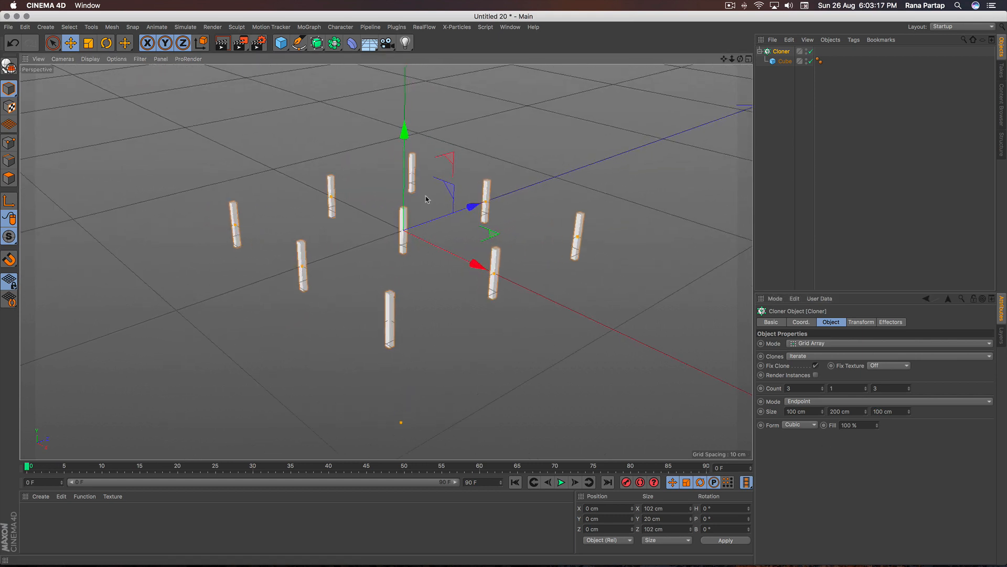
{"action": "scroll", "coordinate": [426, 199], "scroll_direction": "up", "scroll_amount": 5}
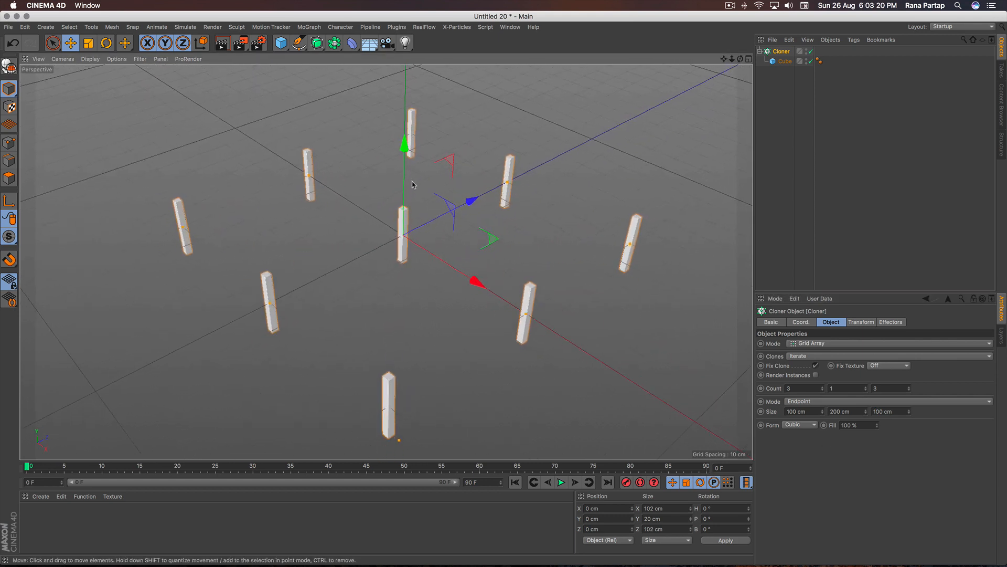
{"action": "left_click_drag", "start_coordinate": [822, 388], "coordinate": [824, 391]}
{"action": "left_click_drag", "start_coordinate": [908, 388], "coordinate": [911, 389]}
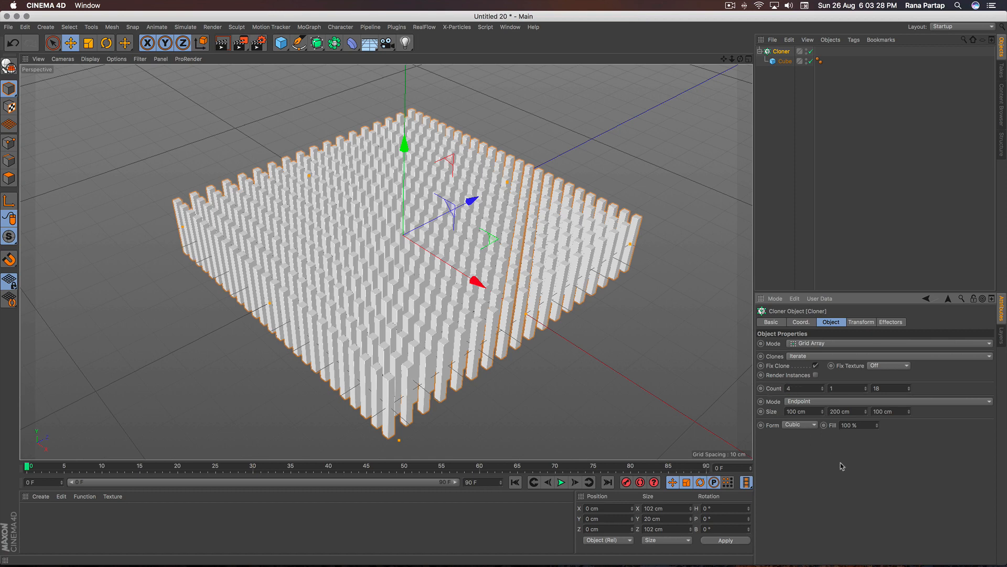
{"action": "key", "text": "Return"}
{"action": "double_click", "coordinate": [887, 387]}
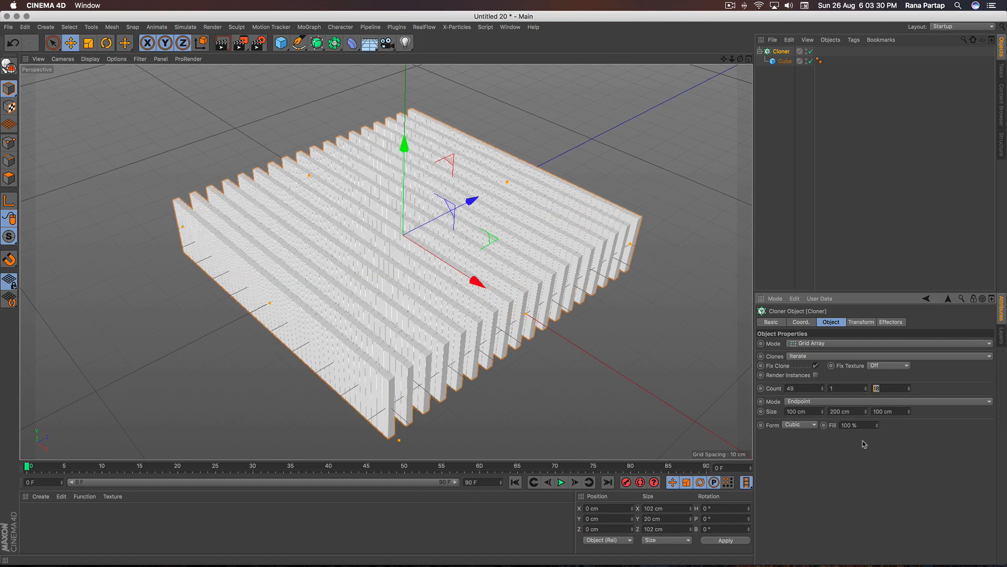
{"action": "type", "text": "49"}
{"action": "key", "text": "Return"}
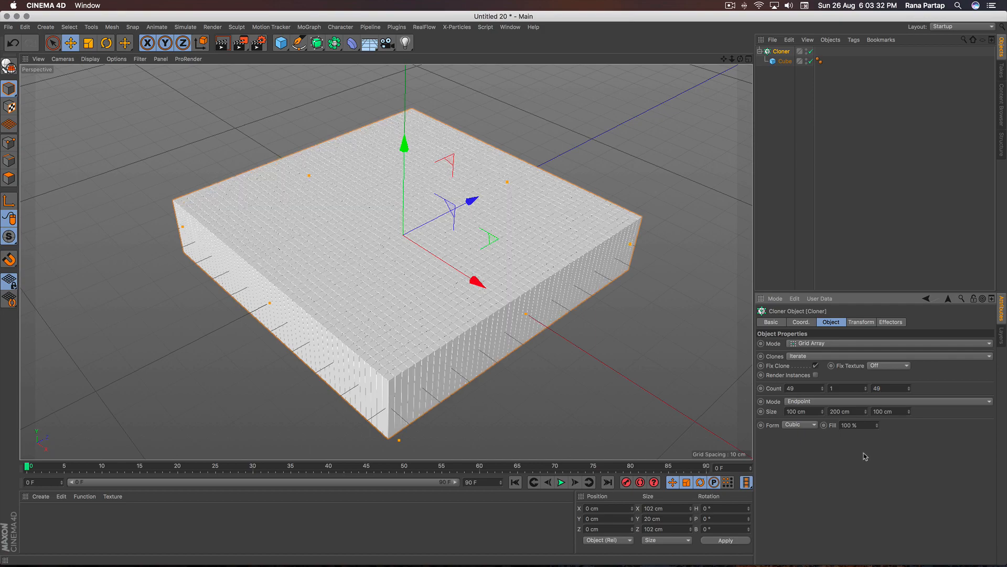
Create a new standard material and turn off its Reflectance channel
{"action": "scroll", "coordinate": [420, 225], "scroll_direction": "up", "scroll_amount": 2}
{"action": "mouse_move", "coordinate": [426, 209]}
{"action": "right_mouse_down", "text": "alt"}
{"action": "mouse_move", "coordinate": [482, 16]}
{"action": "mouse_move", "coordinate": [435, 254]}
{"action": "mouse_move", "coordinate": [440, 217]}
{"action": "right_mouse_up", "text": "alt"}
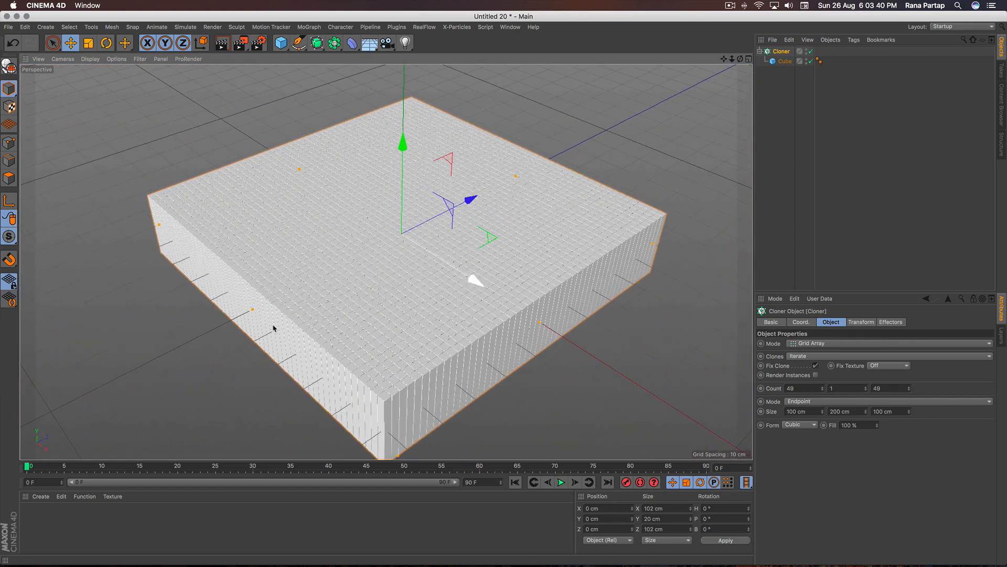
{"action": "left_click", "coordinate": [41, 495]}
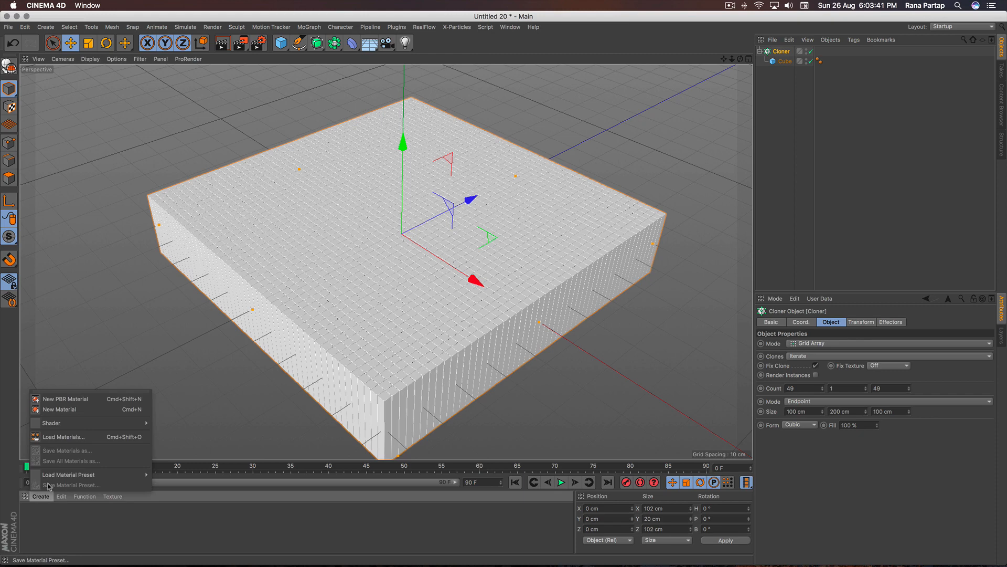
{"action": "left_click", "coordinate": [85, 413]}
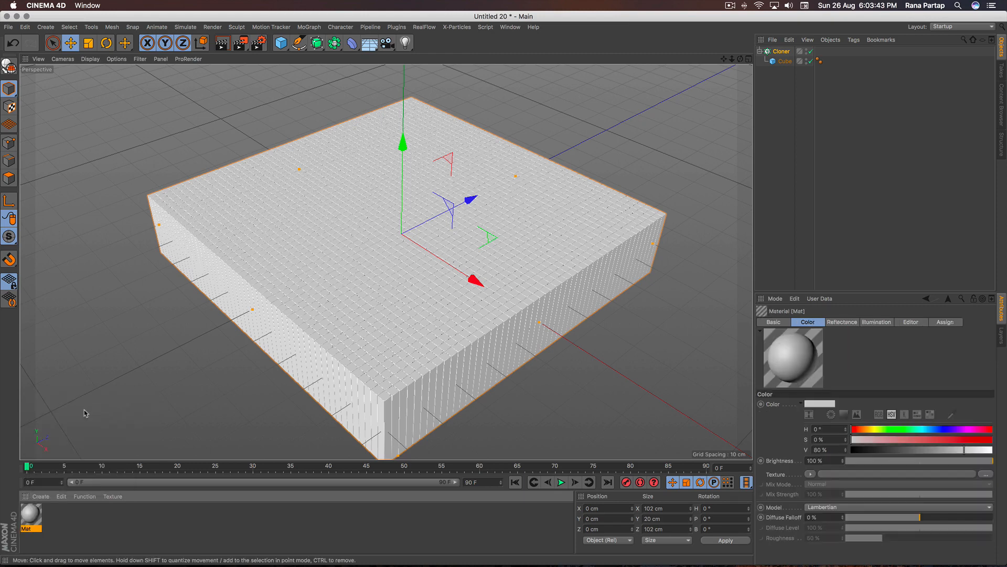
{"action": "double_click", "coordinate": [32, 516]}
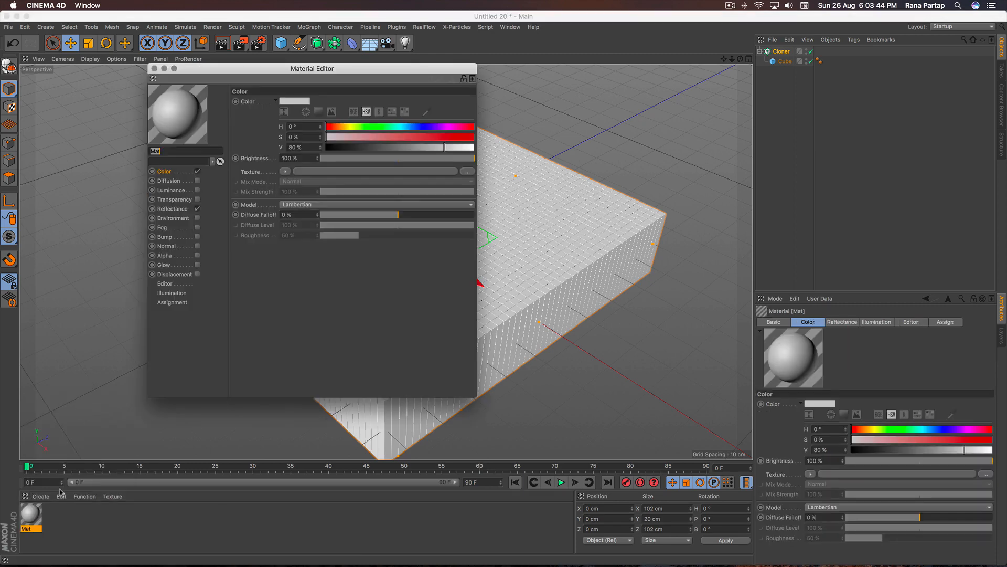
{"action": "left_click", "coordinate": [197, 209]}
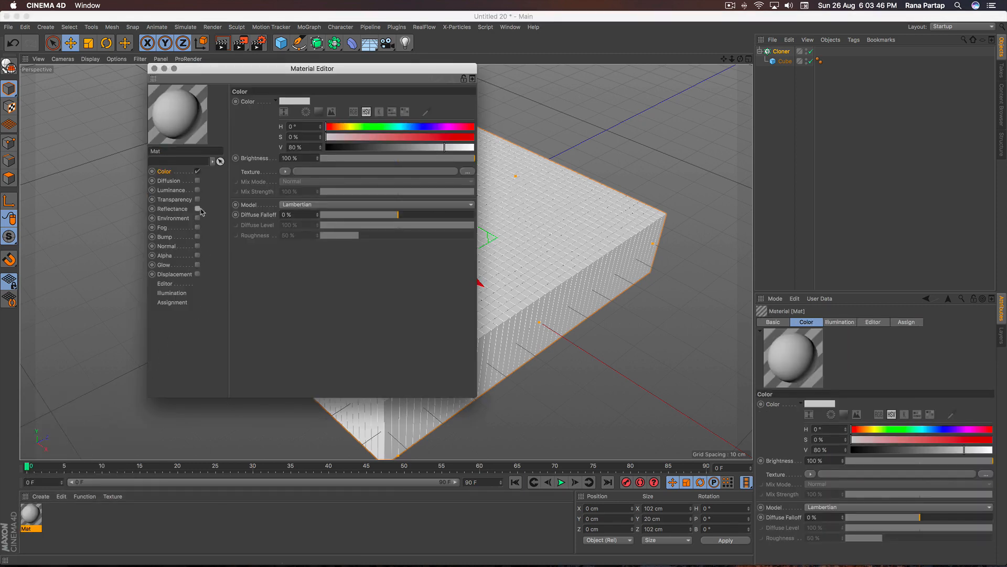
Load picture.jpg from the Desktop as the material's Color texture and close the Material Editor
{"action": "left_click", "coordinate": [284, 171]}
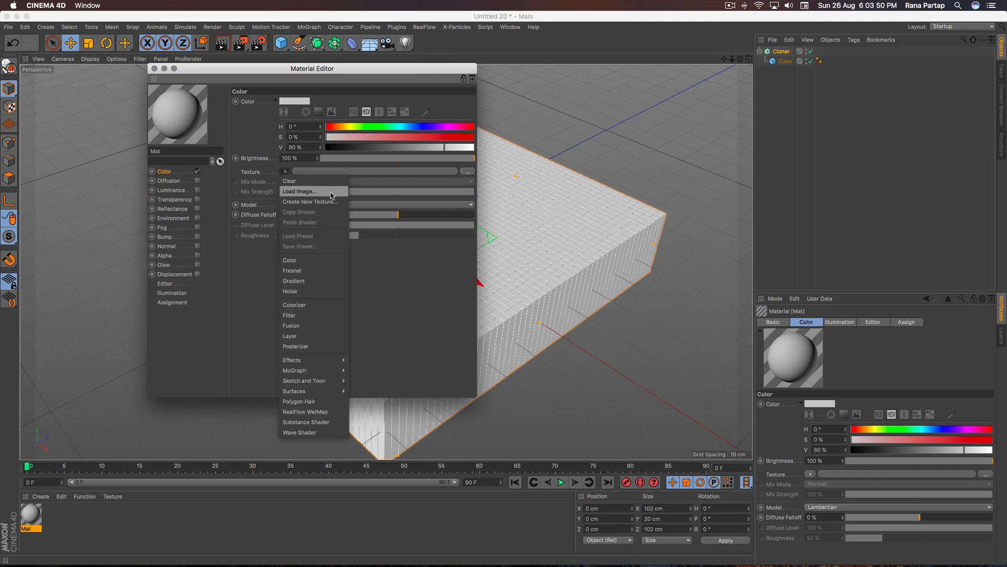
{"action": "left_click", "coordinate": [306, 191]}
{"action": "left_click", "coordinate": [315, 113]}
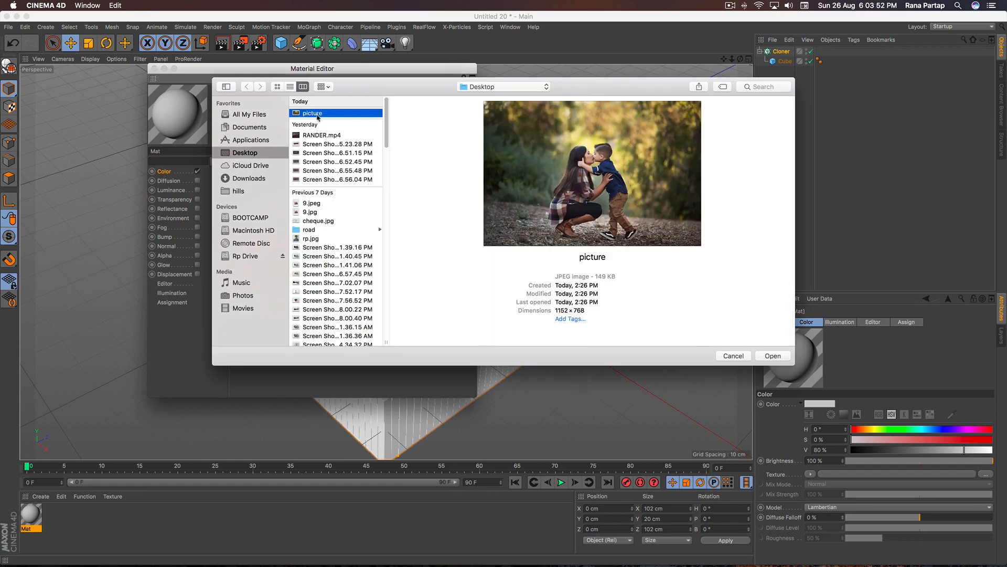
{"action": "left_click", "coordinate": [763, 356]}
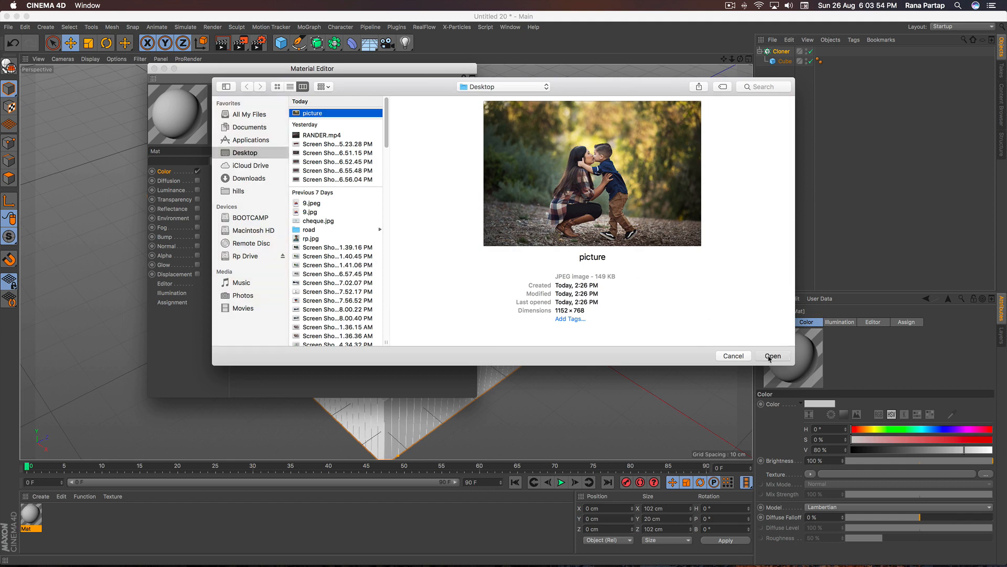
{"action": "left_click", "coordinate": [531, 192]}
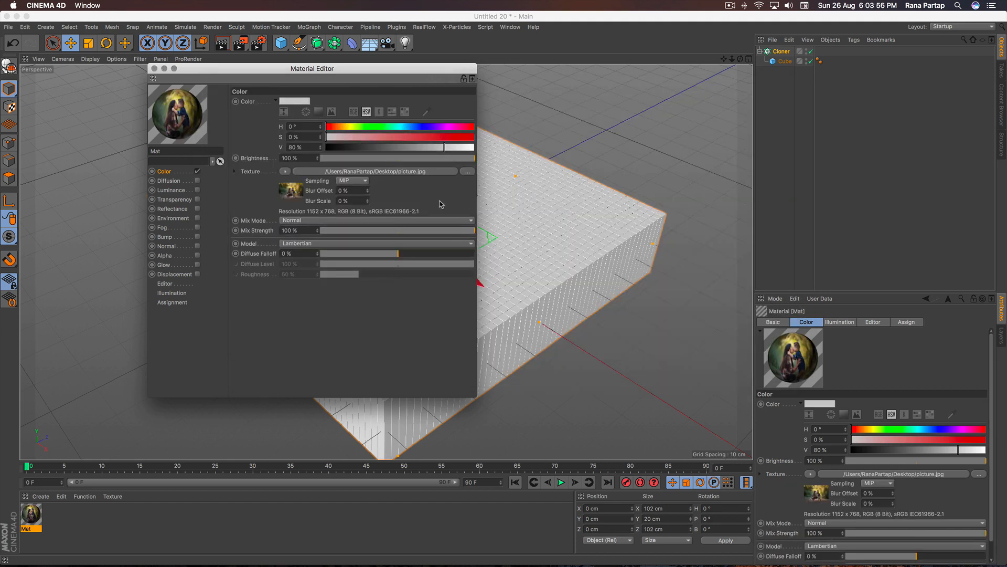
{"action": "left_click", "coordinate": [154, 69]}
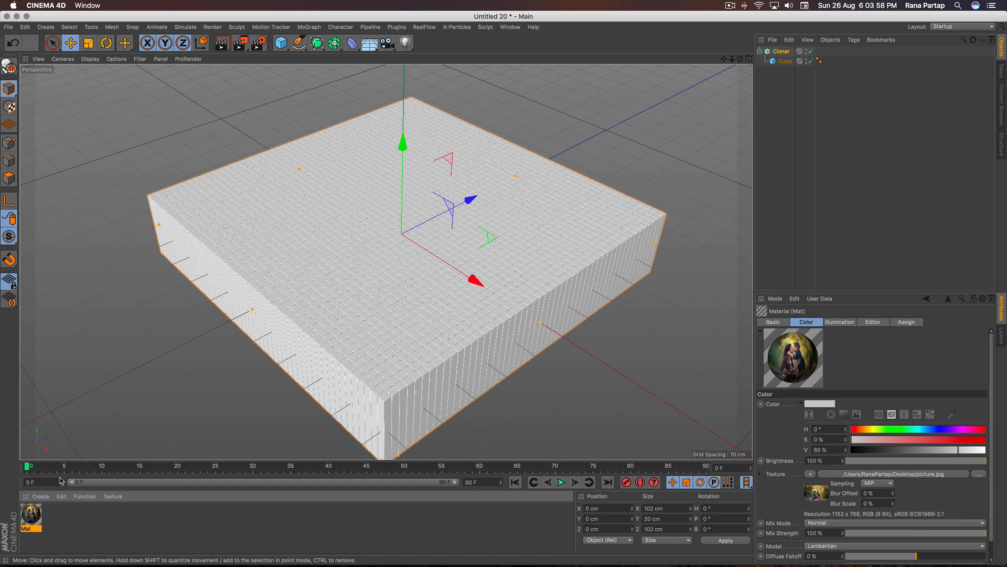
Apply the picture material to the Cloner and inspect how it maps onto the cloned cubes
{"action": "left_click_drag", "start_coordinate": [113, 491], "coordinate": [782, 53]}
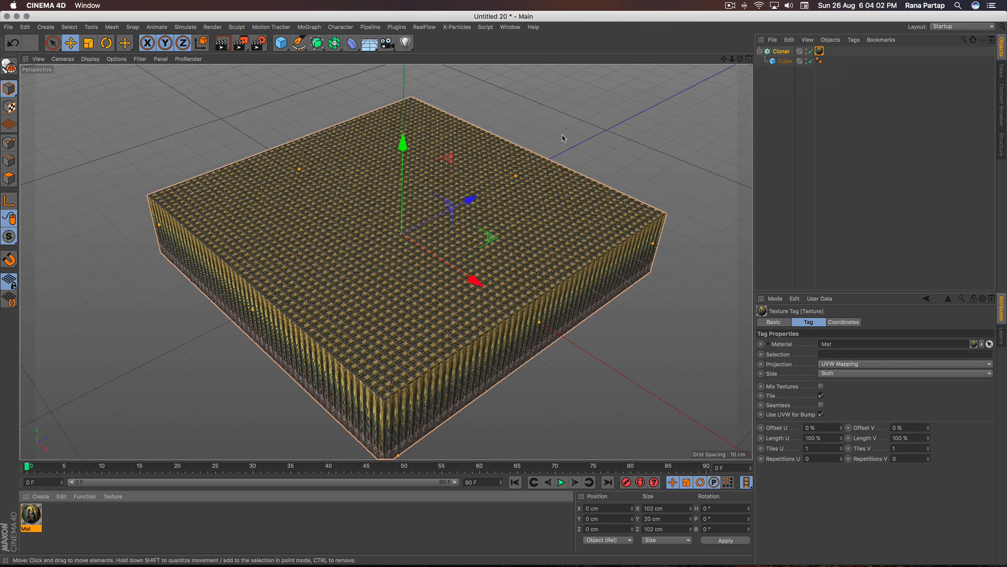
{"action": "scroll", "coordinate": [406, 200], "scroll_direction": "up", "scroll_amount": 10}
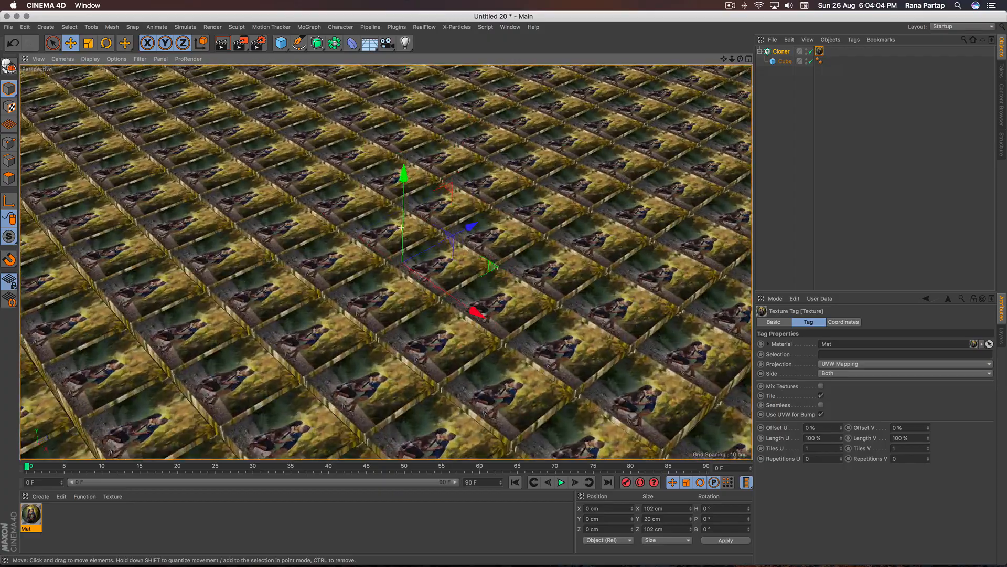
{"action": "scroll", "coordinate": [401, 227], "scroll_direction": "down", "scroll_amount": 5}
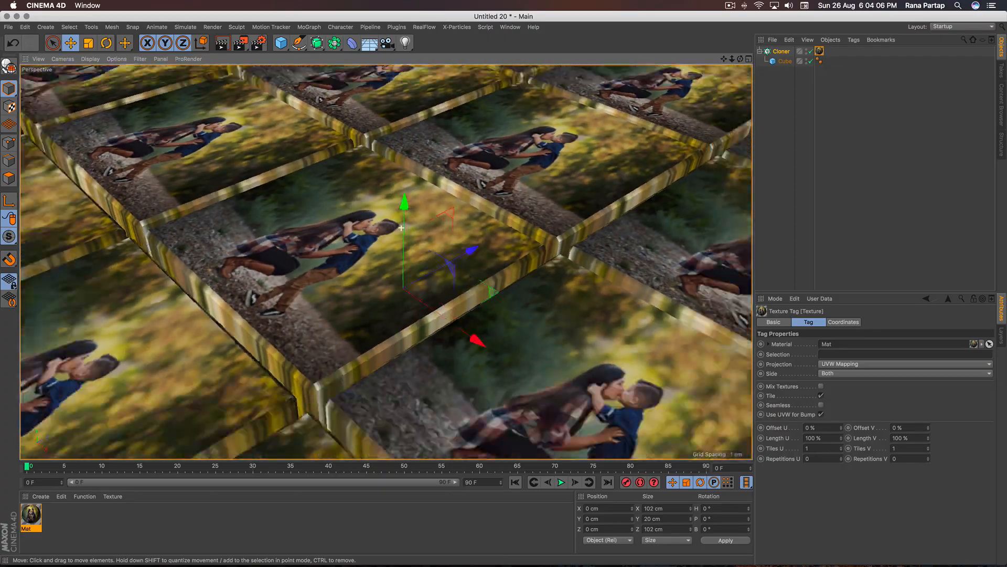
{"action": "scroll", "coordinate": [402, 227], "scroll_direction": "down", "scroll_amount": 10}
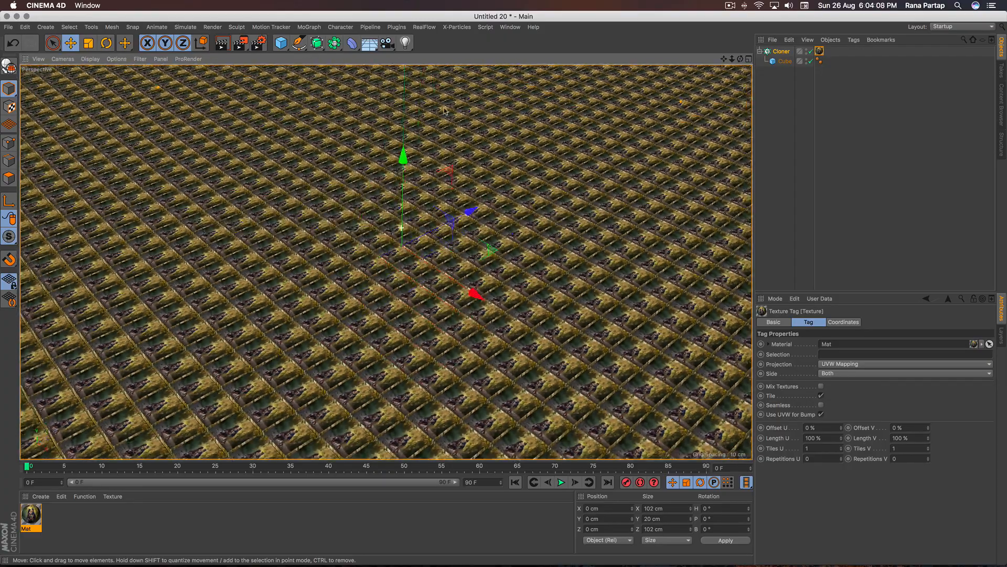
{"action": "scroll", "coordinate": [419, 199], "scroll_direction": "down", "scroll_amount": 2}
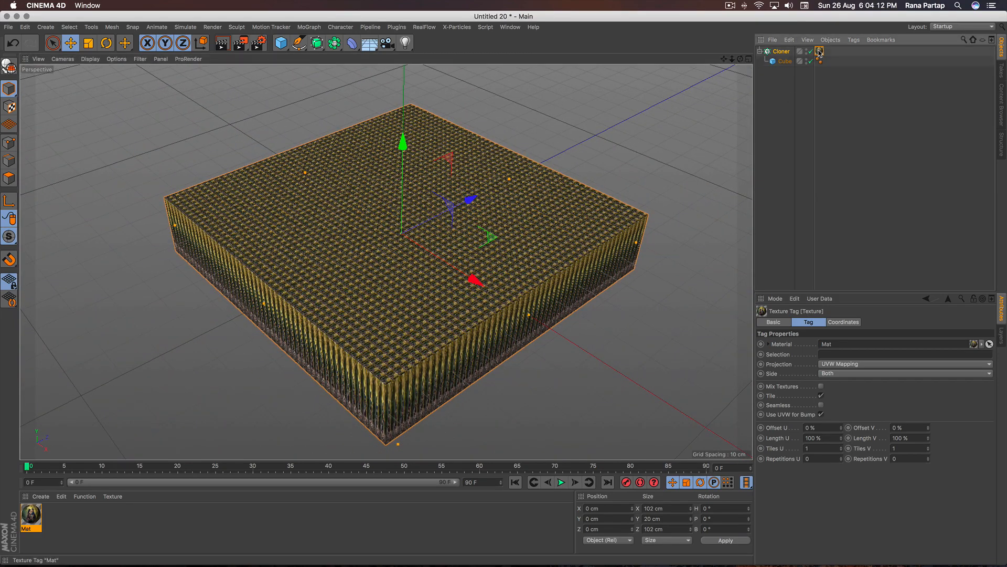
Change the Cloner texture tag's projection to Flat
{"action": "left_click", "coordinate": [865, 364]}
{"action": "left_click", "coordinate": [861, 399]}
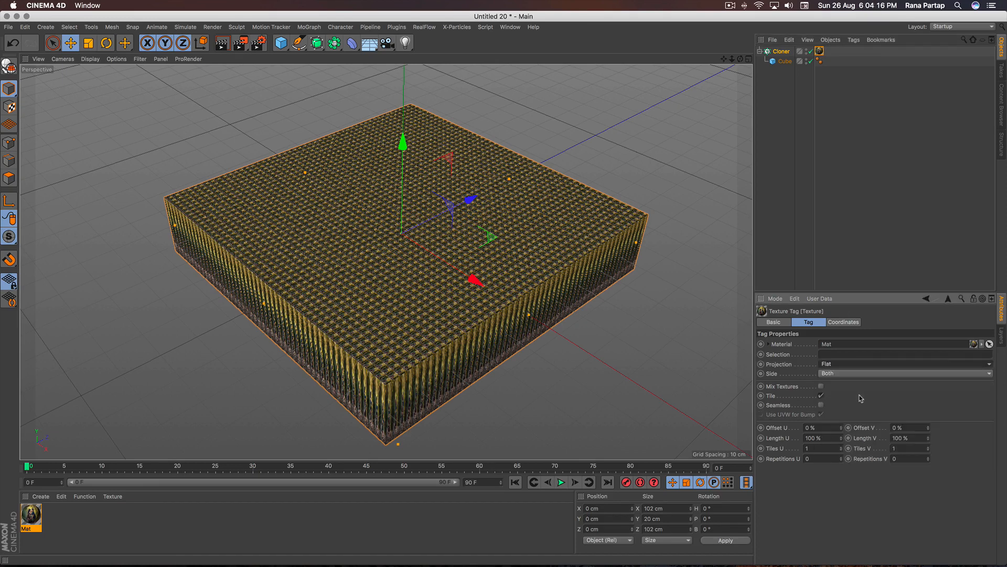
{"action": "scroll", "coordinate": [410, 247], "scroll_direction": "down", "scroll_amount": 5}
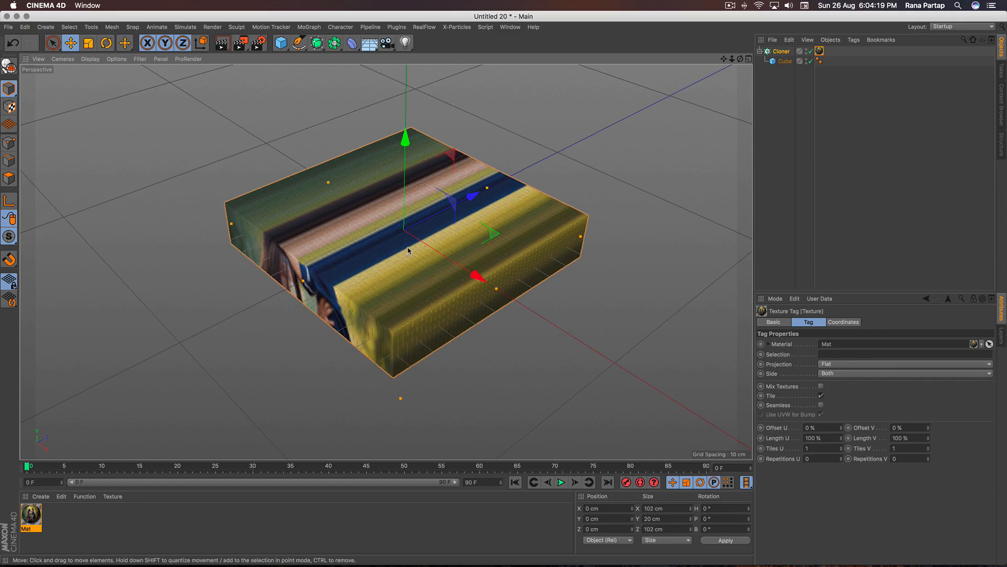
From a top-down view, fit the Cloner's texture to a region framing the whole cube grid
{"action": "left_click_drag", "start_coordinate": [408, 251], "coordinate": [487, 317], "text": "alt"}
{"action": "scroll", "coordinate": [399, 250], "scroll_direction": "up", "scroll_amount": 5}
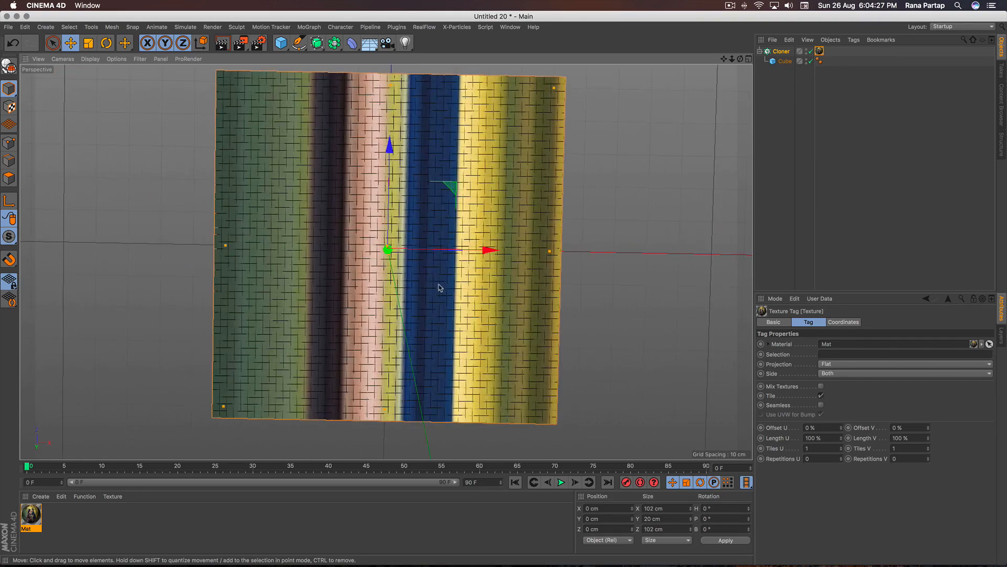
{"action": "mouse_move", "coordinate": [440, 287]}
{"action": "left_mouse_down", "text": "alt"}
{"action": "mouse_move", "coordinate": [474, 301]}
{"action": "mouse_move", "coordinate": [459, 295]}
{"action": "left_mouse_up", "text": "alt"}
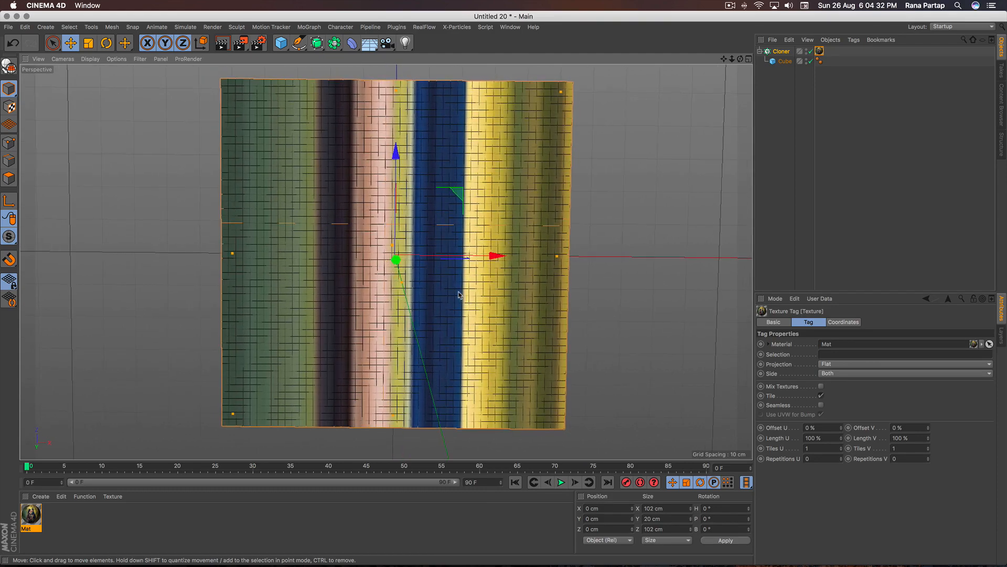
{"action": "right_click", "coordinate": [819, 52]}
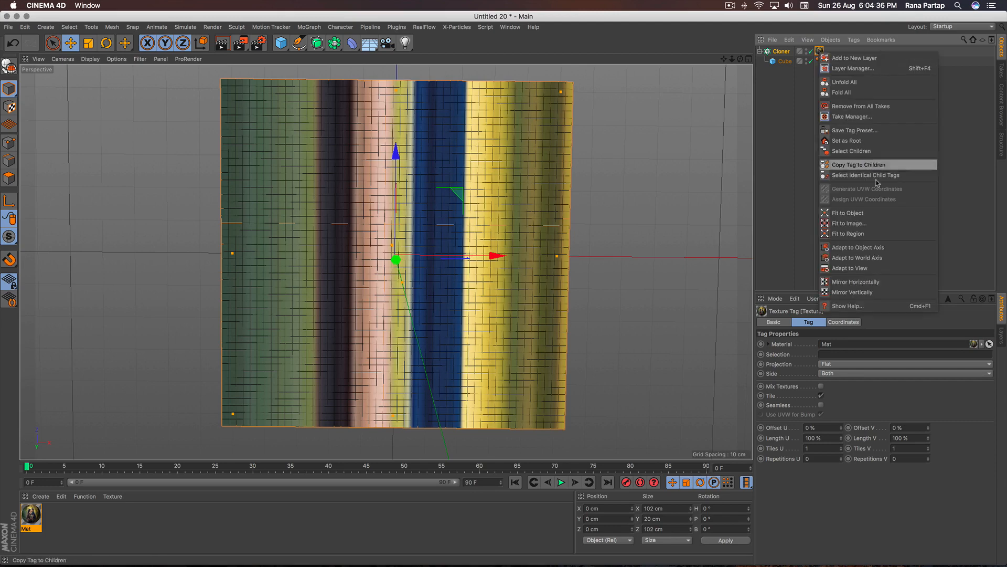
{"action": "left_click", "coordinate": [879, 239]}
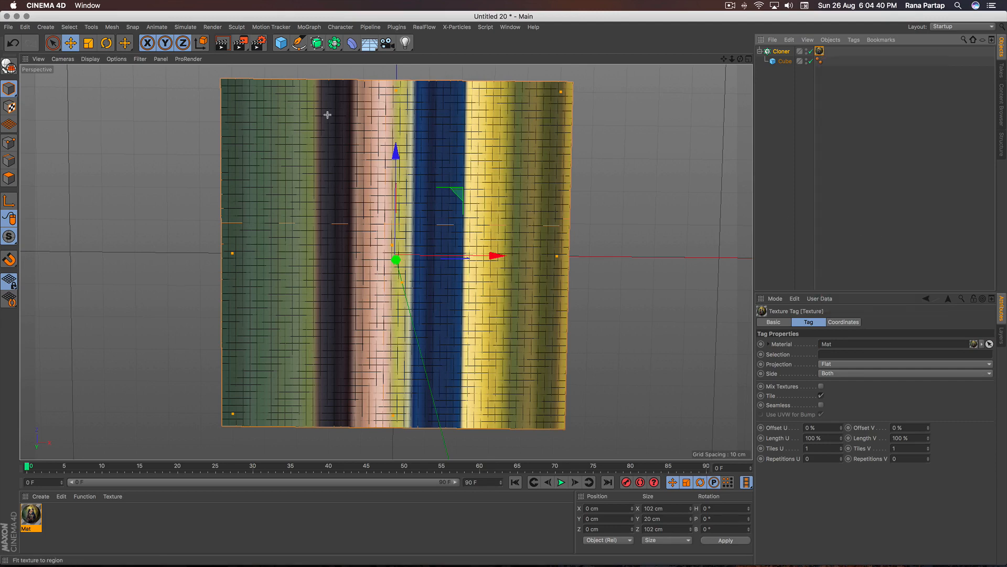
{"action": "left_click_drag", "start_coordinate": [214, 73], "coordinate": [576, 427]}
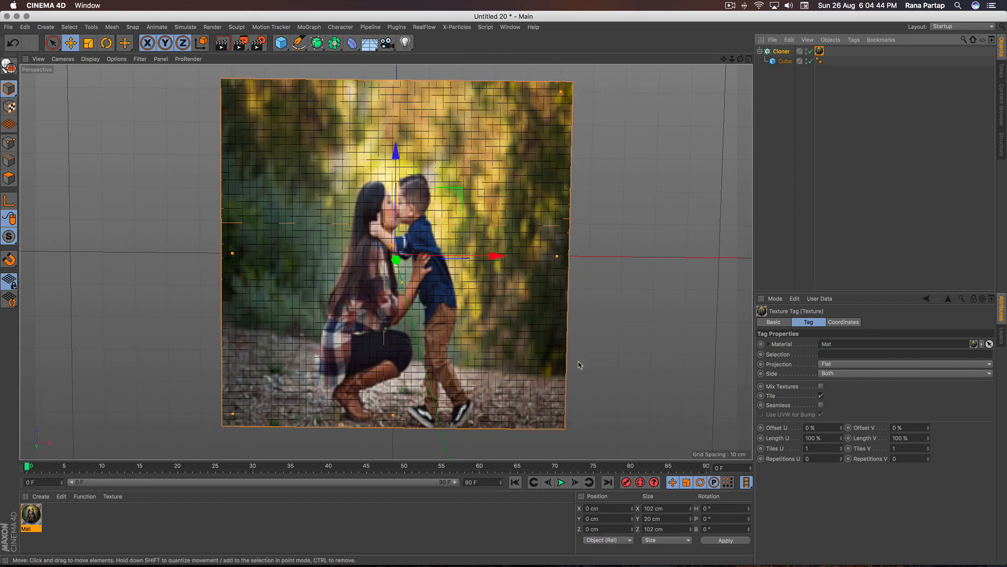
Render a viewport preview of the picture-covered cube grid from an angled view
{"action": "scroll", "coordinate": [436, 276], "scroll_direction": "down", "scroll_amount": 3}
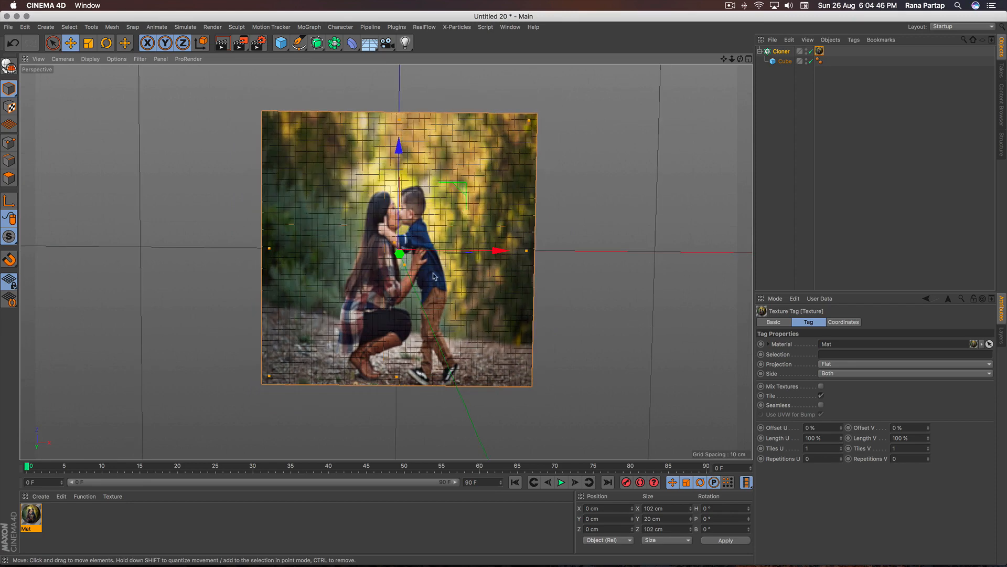
{"action": "mouse_move", "coordinate": [440, 275]}
{"action": "left_mouse_down", "text": "alt"}
{"action": "mouse_move", "coordinate": [427, 240]}
{"action": "mouse_move", "coordinate": [438, 268]}
{"action": "left_mouse_up", "text": "alt"}
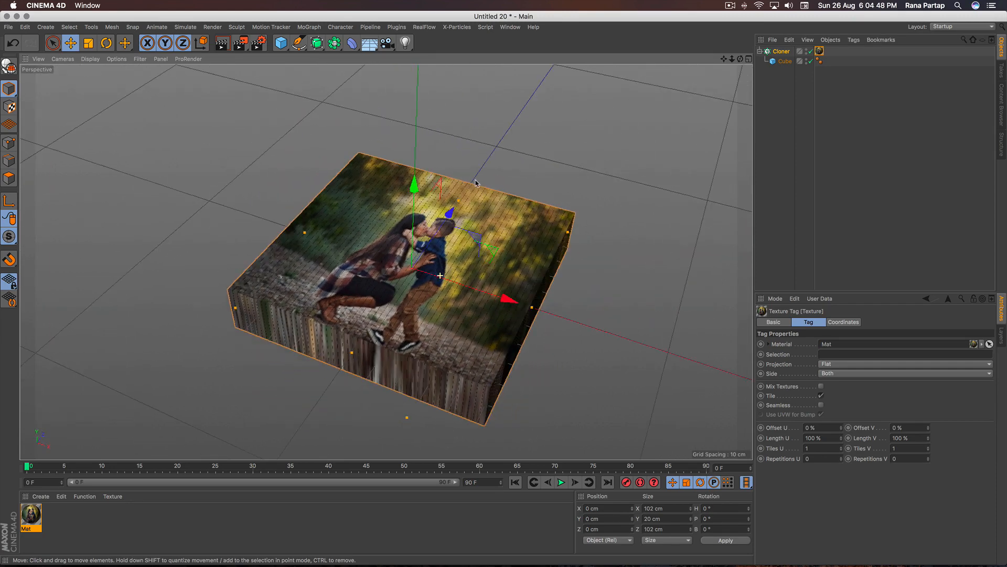
{"action": "scroll", "coordinate": [439, 236], "scroll_direction": "up", "scroll_amount": 5}
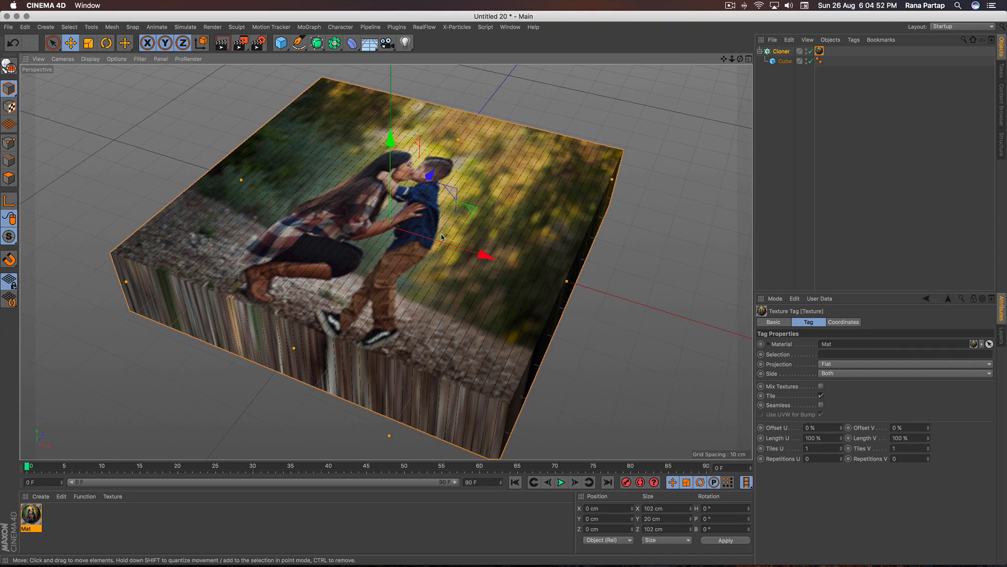
{"action": "left_click", "coordinate": [221, 43]}
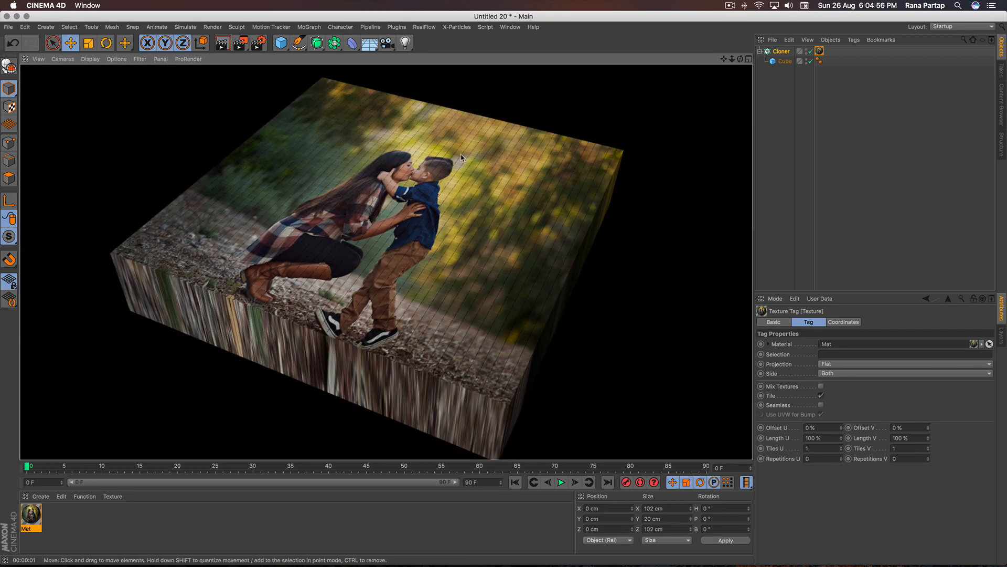
Add a MoGraph Shader effector to the Cloner
{"action": "left_click", "coordinate": [781, 52]}
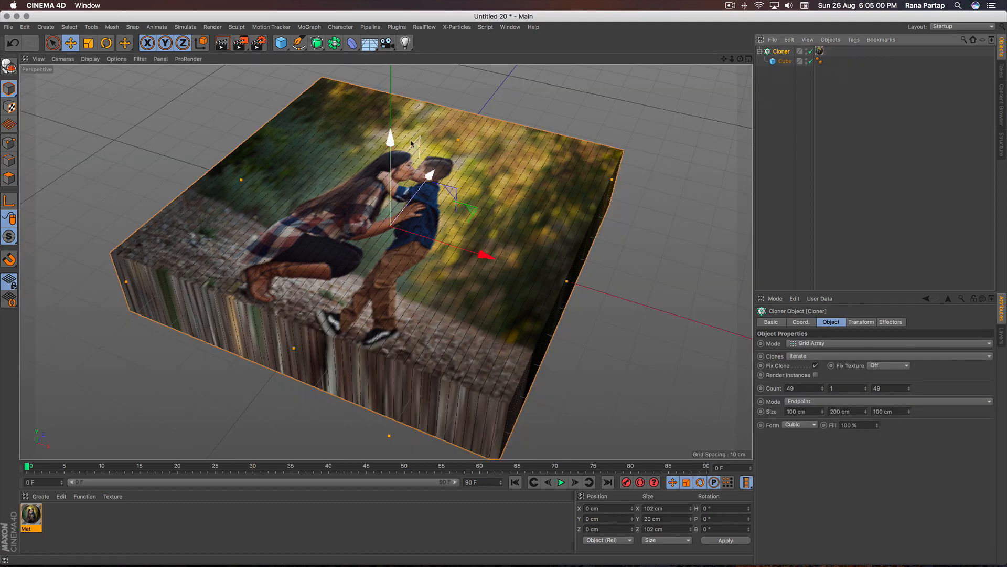
{"action": "left_click", "coordinate": [309, 27]}
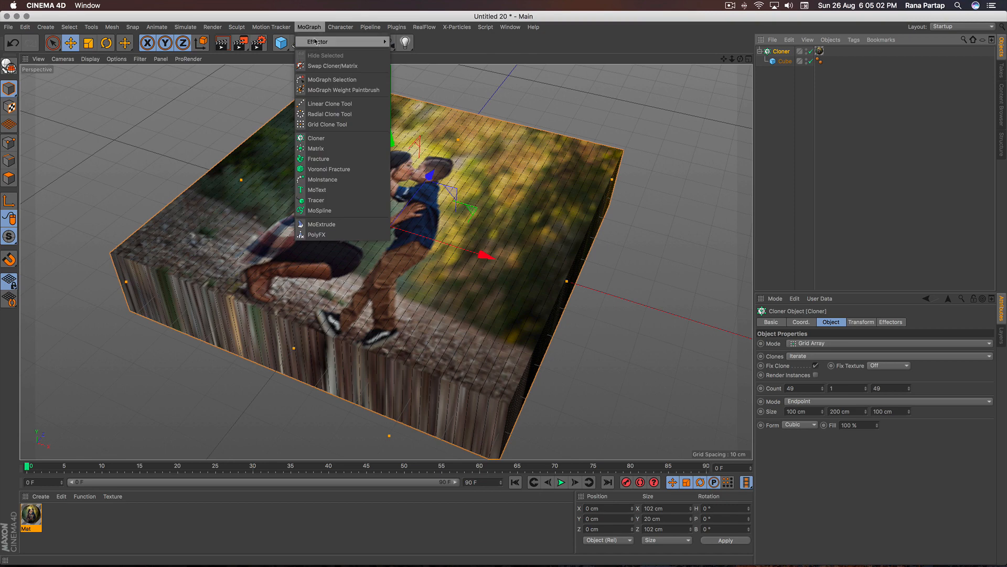
{"action": "mouse_move", "coordinate": [341, 42]}
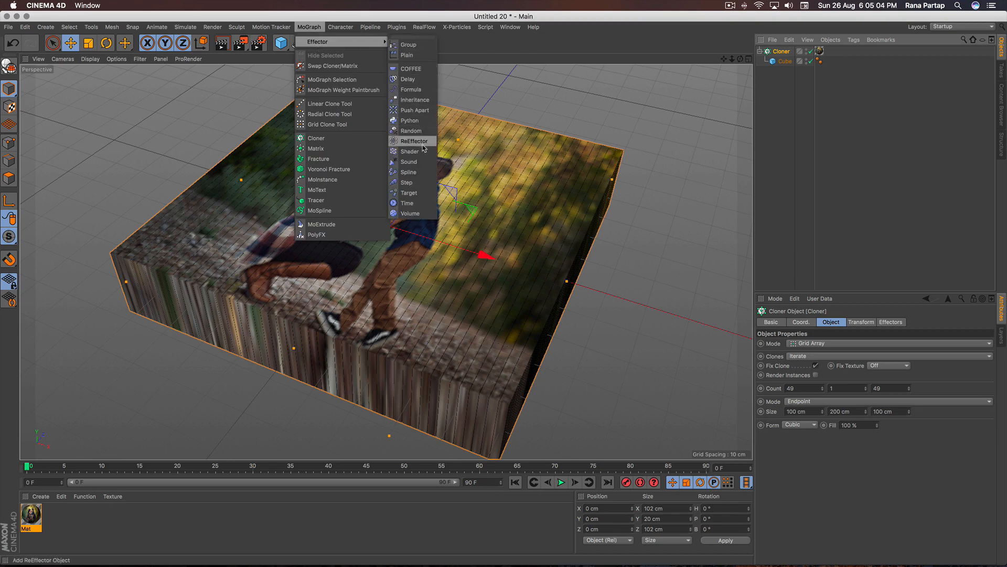
{"action": "left_click", "coordinate": [410, 151]}
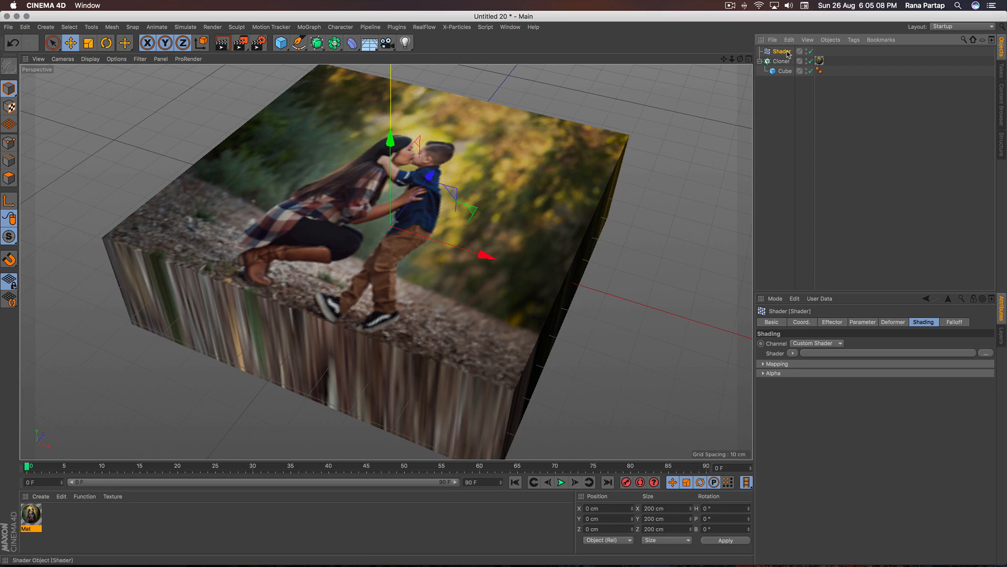
Set the Shader effector's shading channel to Color and link the Cloner's texture tag to it
{"action": "left_click", "coordinate": [929, 323]}
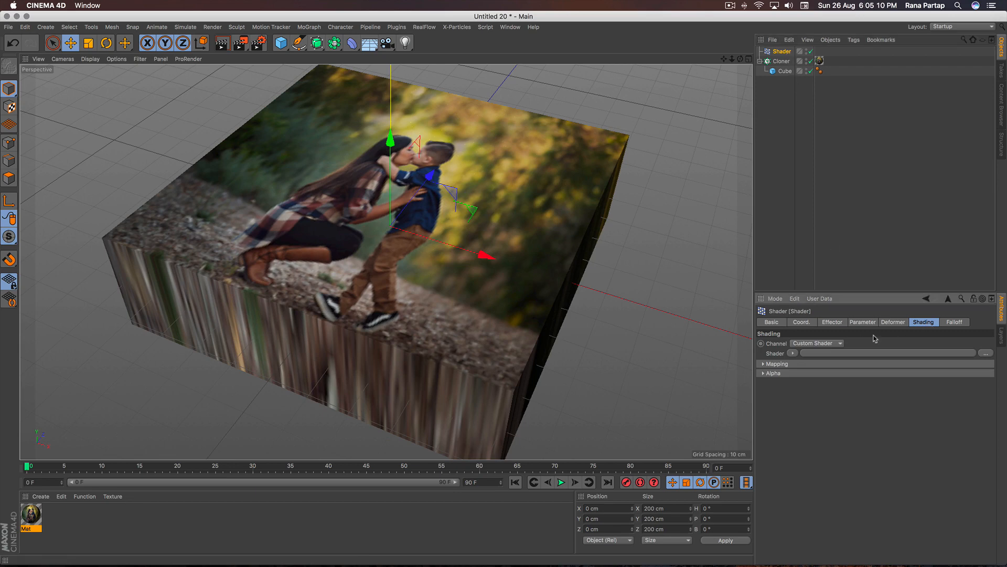
{"action": "left_click", "coordinate": [834, 345]}
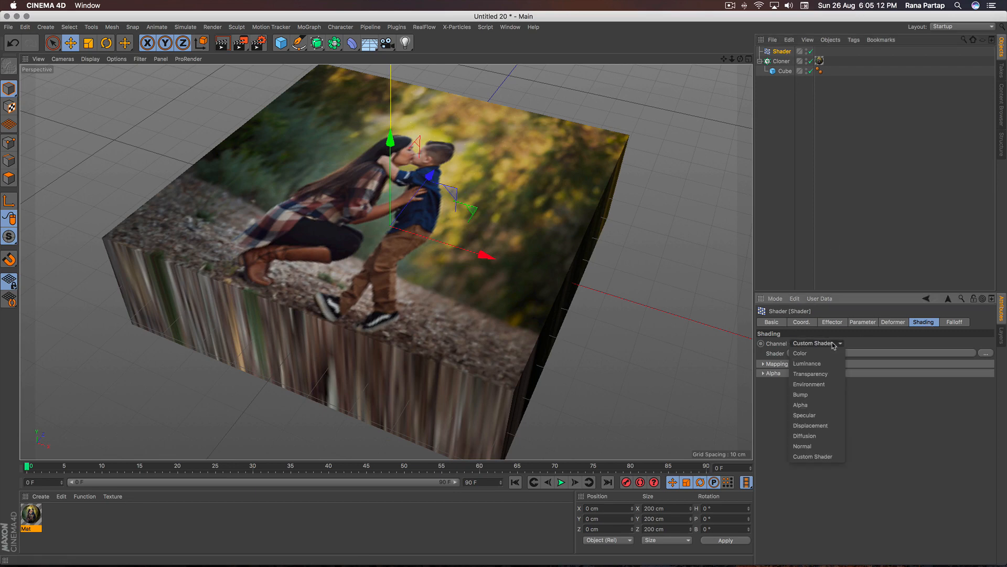
{"action": "left_click", "coordinate": [831, 353]}
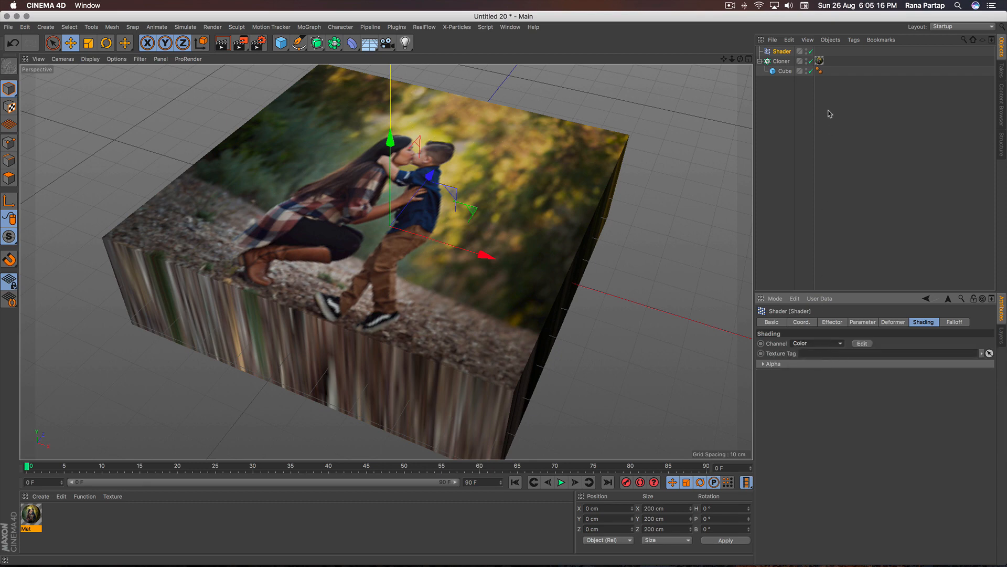
{"action": "left_click_drag", "start_coordinate": [819, 61], "coordinate": [826, 357]}
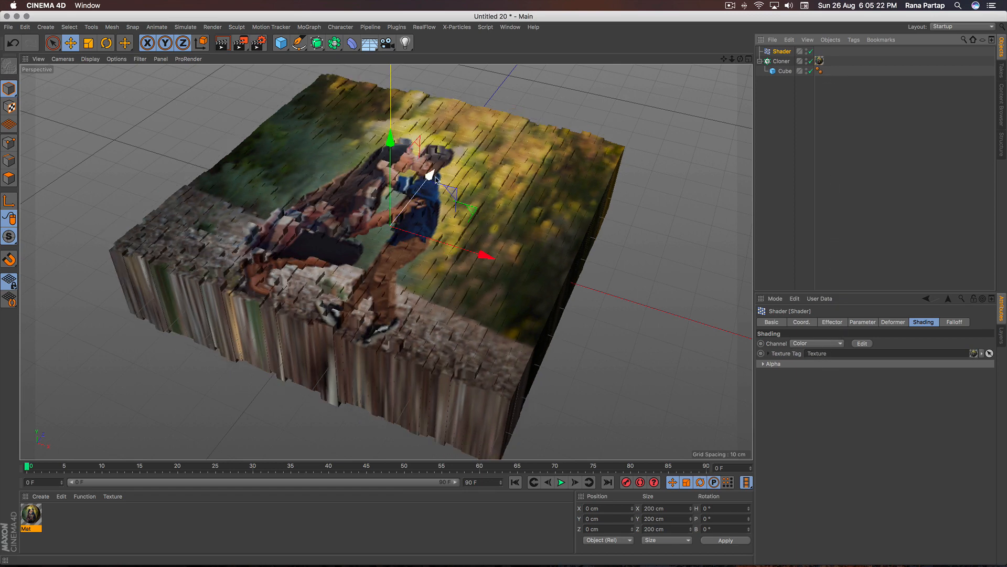
{"action": "scroll", "coordinate": [432, 166], "scroll_direction": "up", "scroll_amount": 5}
{"action": "scroll", "coordinate": [433, 167], "scroll_direction": "up", "scroll_amount": 5}
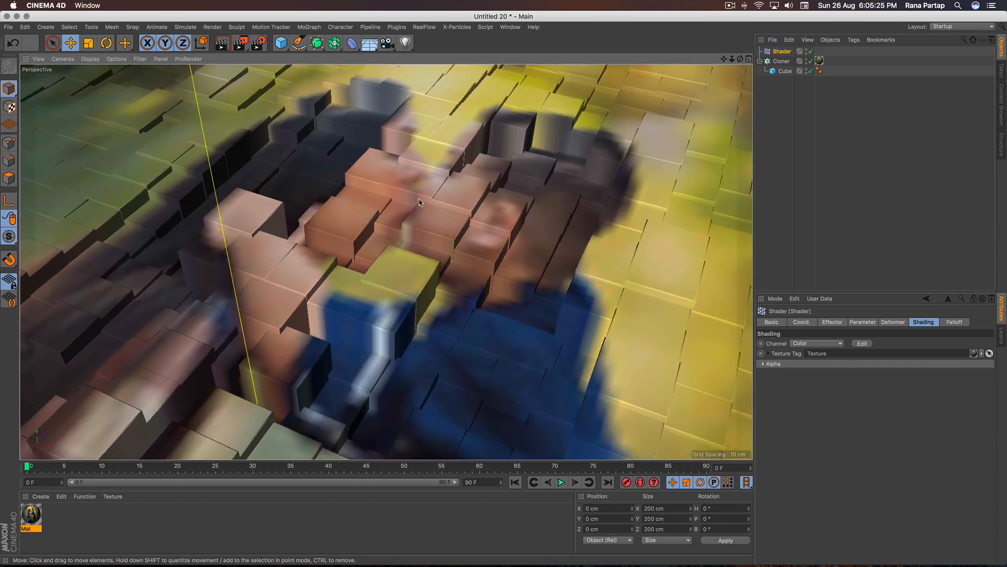
{"action": "mouse_move", "coordinate": [418, 200]}
{"action": "left_mouse_down", "text": "alt"}
{"action": "mouse_move", "coordinate": [516, 184]}
{"action": "mouse_move", "coordinate": [447, 180]}
{"action": "mouse_move", "coordinate": [433, 236]}
{"action": "left_mouse_up", "text": "alt"}
Turn off Uniform Scale in the Shader effector's parameters and set its Y scale to 0.48
{"action": "left_click", "coordinate": [862, 321]}
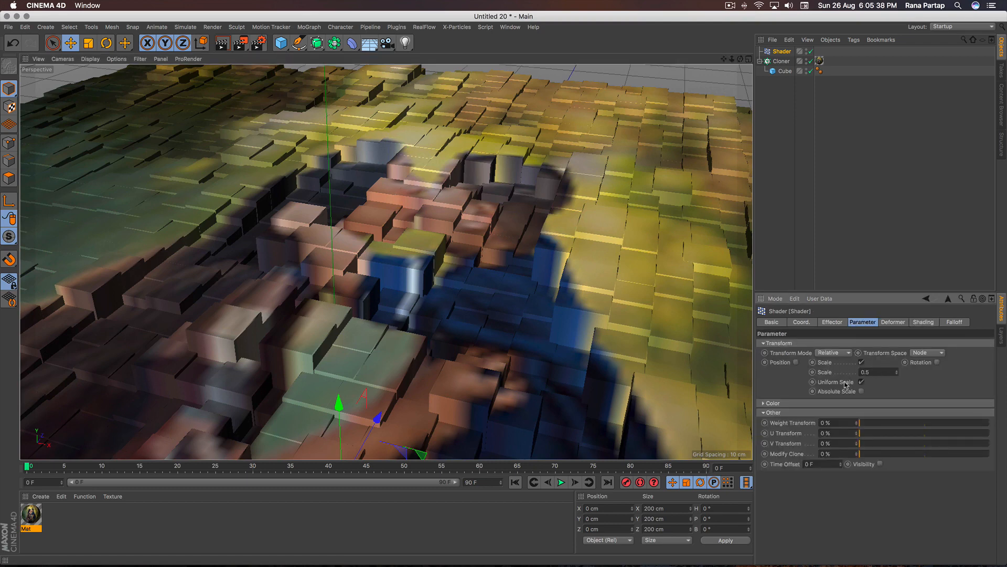
{"action": "left_click", "coordinate": [861, 382]}
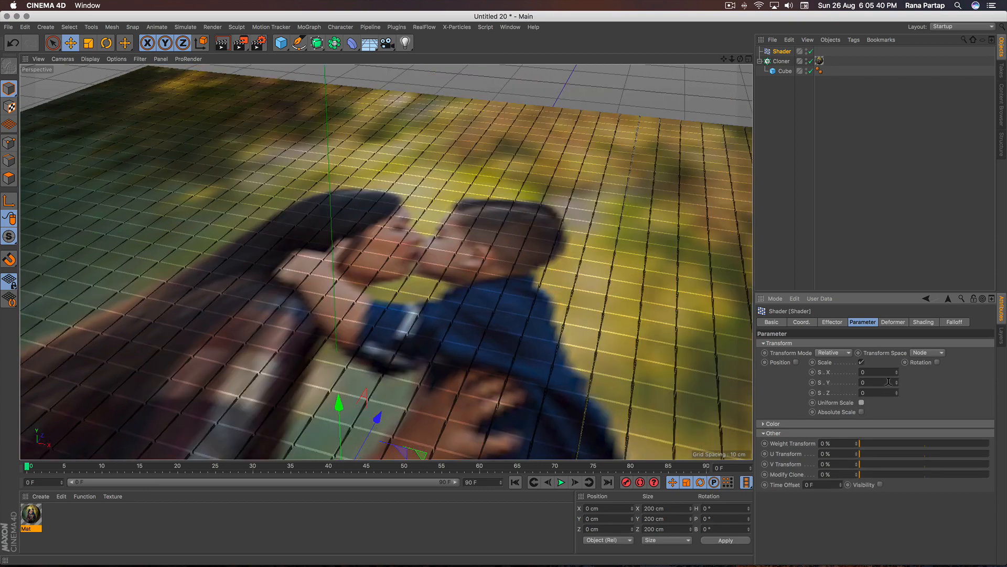
{"action": "left_click_drag", "start_coordinate": [899, 385], "coordinate": [898, 385]}
{"action": "scroll", "coordinate": [455, 253], "scroll_direction": "down", "scroll_amount": 5}
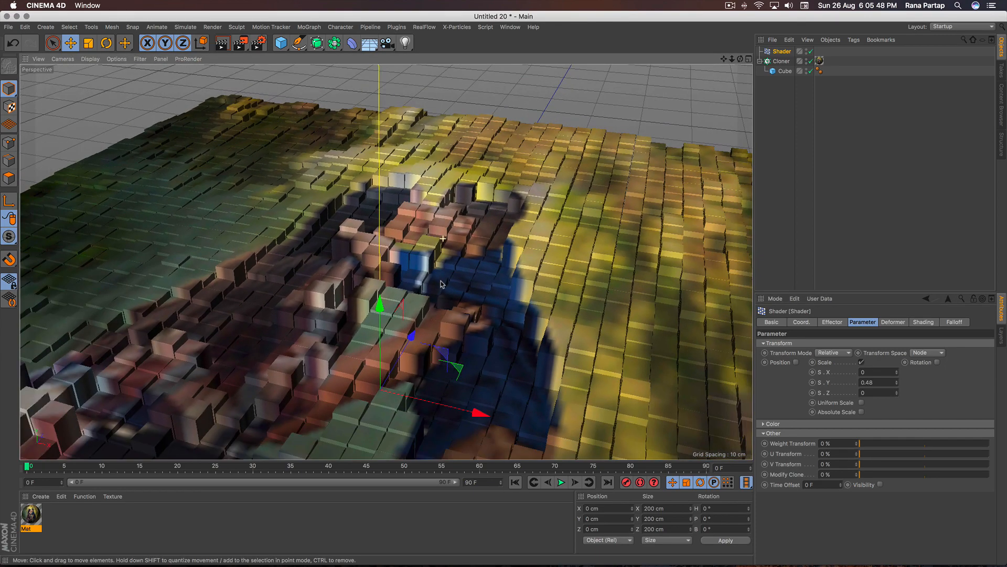
{"action": "left_click_drag", "start_coordinate": [455, 253], "coordinate": [483, 253], "text": "alt"}
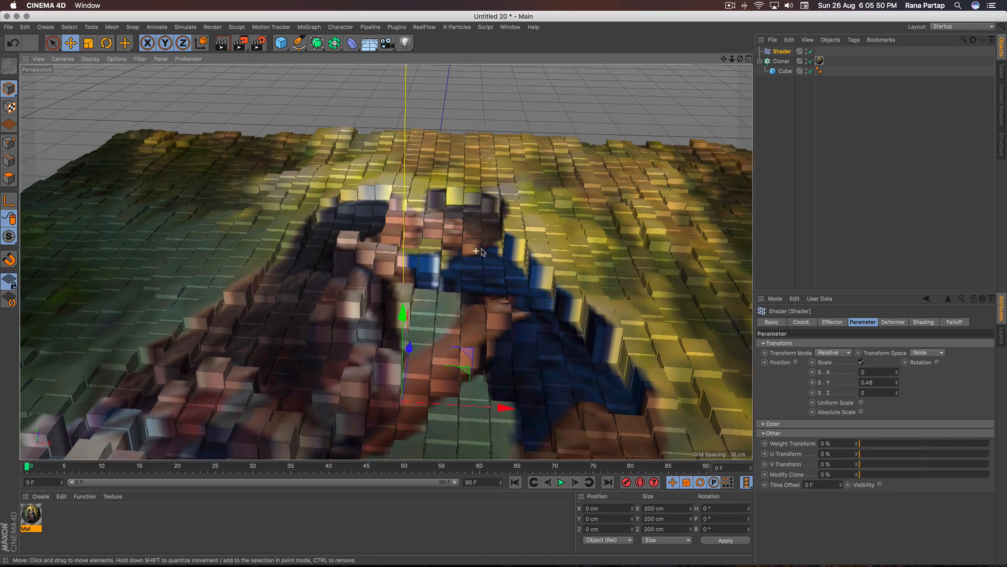
{"action": "scroll", "coordinate": [423, 252], "scroll_direction": "up", "scroll_amount": 10}
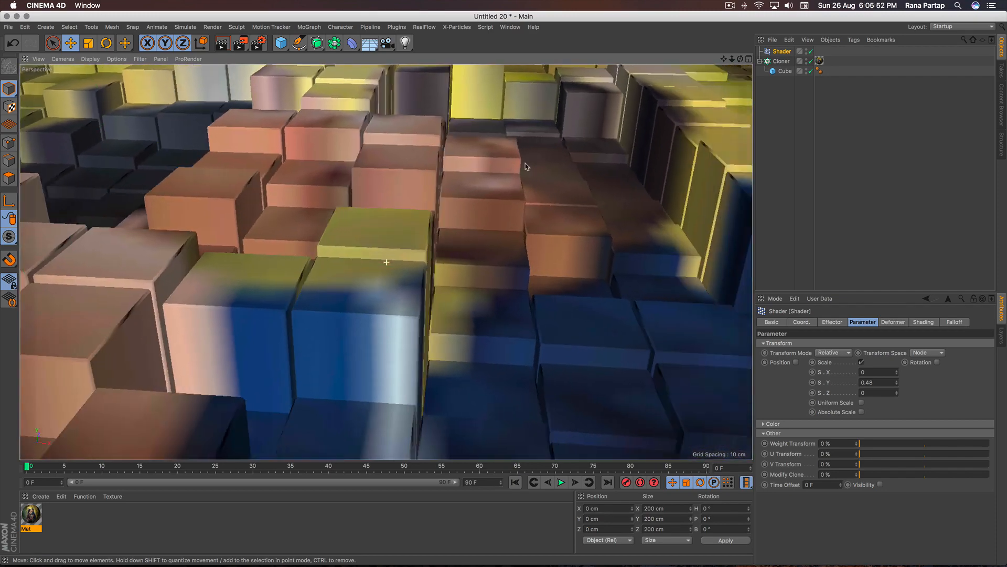
Frame an extreme close-up among the cubes, add a Camera from that view and look through it
{"action": "middle_click_drag", "start_coordinate": [527, 167], "coordinate": [411, 171], "text": "alt"}
{"action": "scroll", "coordinate": [503, 177], "scroll_direction": "up", "scroll_amount": 4}
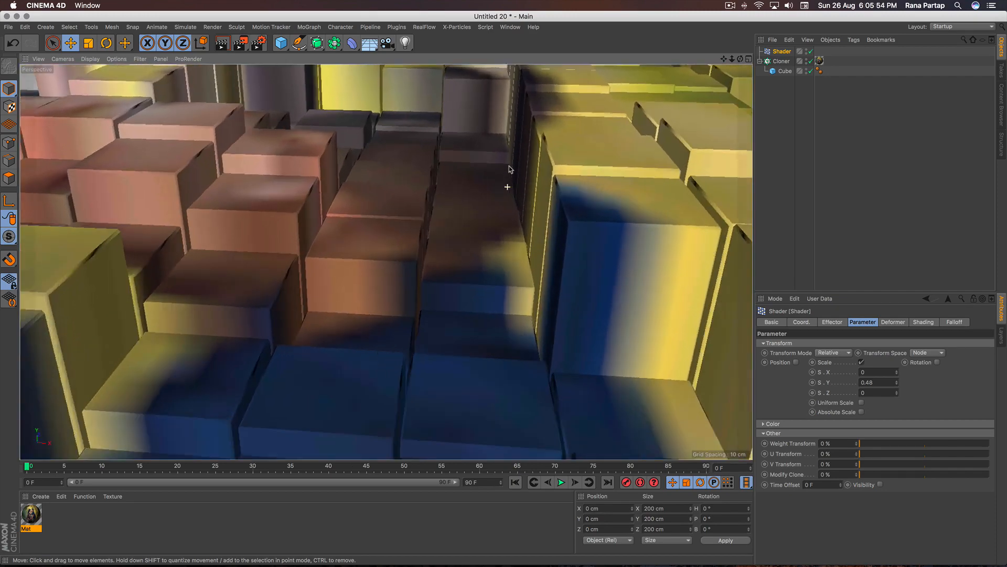
{"action": "scroll", "coordinate": [498, 172], "scroll_direction": "down", "scroll_amount": 8}
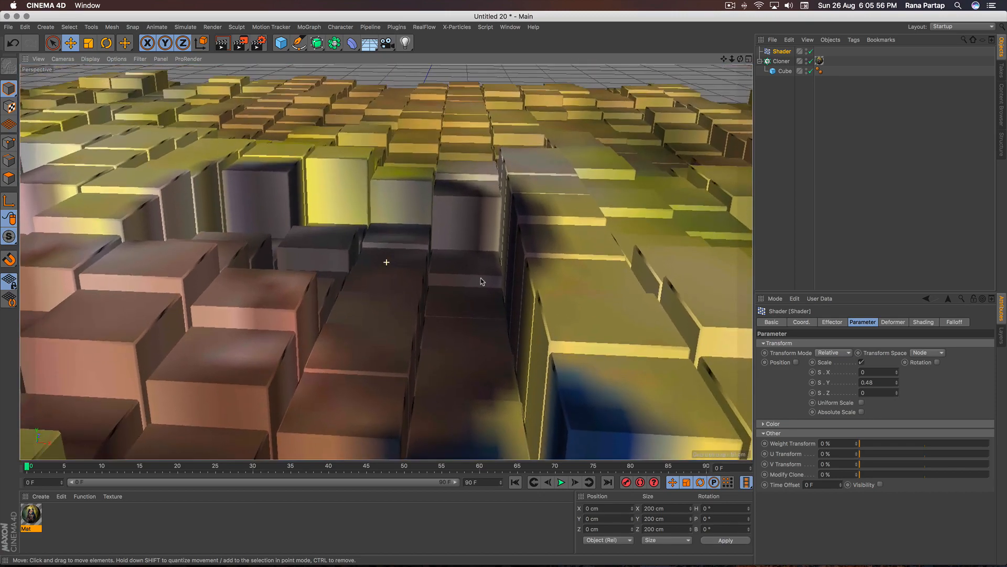
{"action": "scroll", "coordinate": [483, 218], "scroll_direction": "up", "scroll_amount": 8}
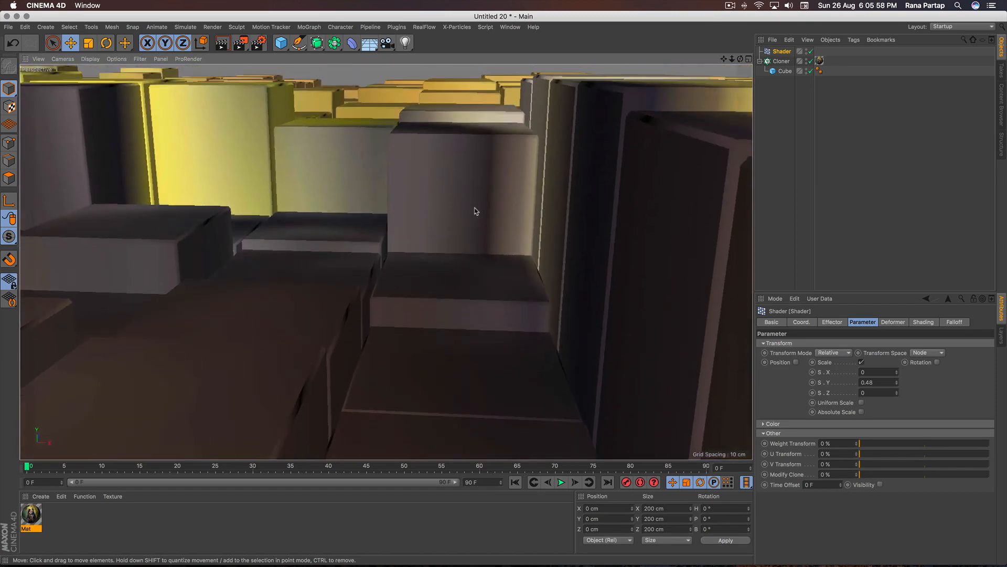
{"action": "scroll", "coordinate": [467, 229], "scroll_direction": "down", "scroll_amount": 8}
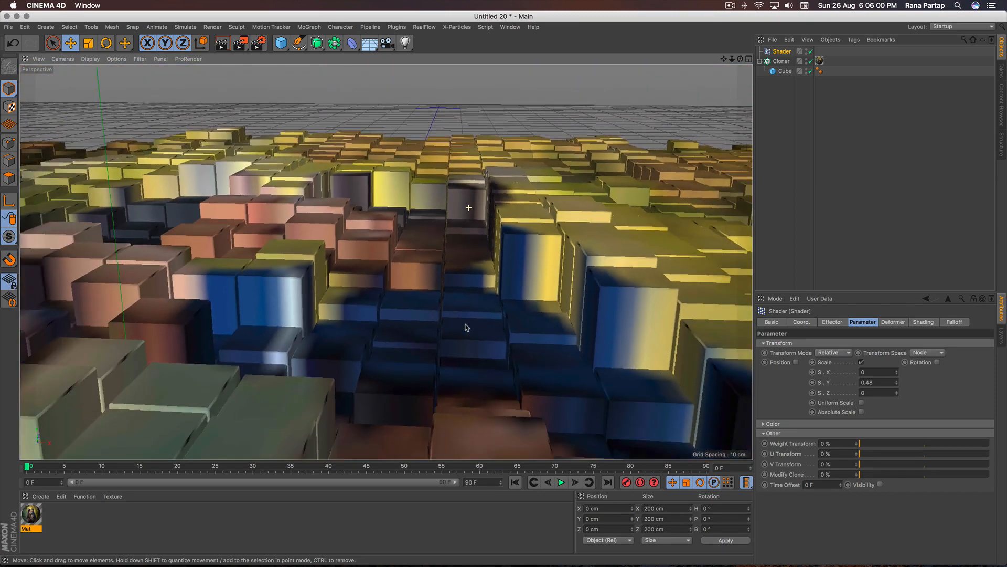
{"action": "scroll", "coordinate": [472, 218], "scroll_direction": "up", "scroll_amount": 8}
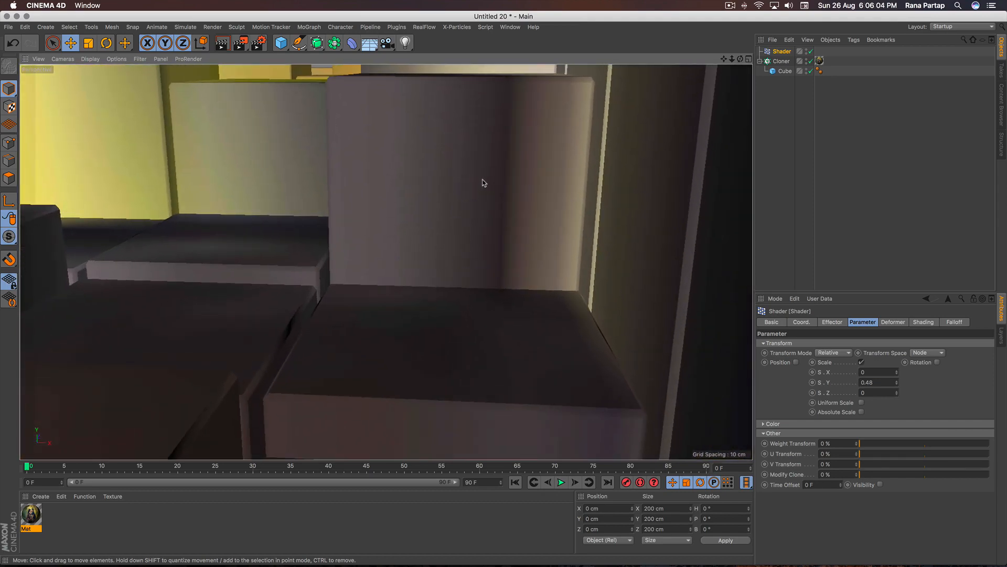
{"action": "left_click_drag", "start_coordinate": [387, 44], "coordinate": [441, 62]}
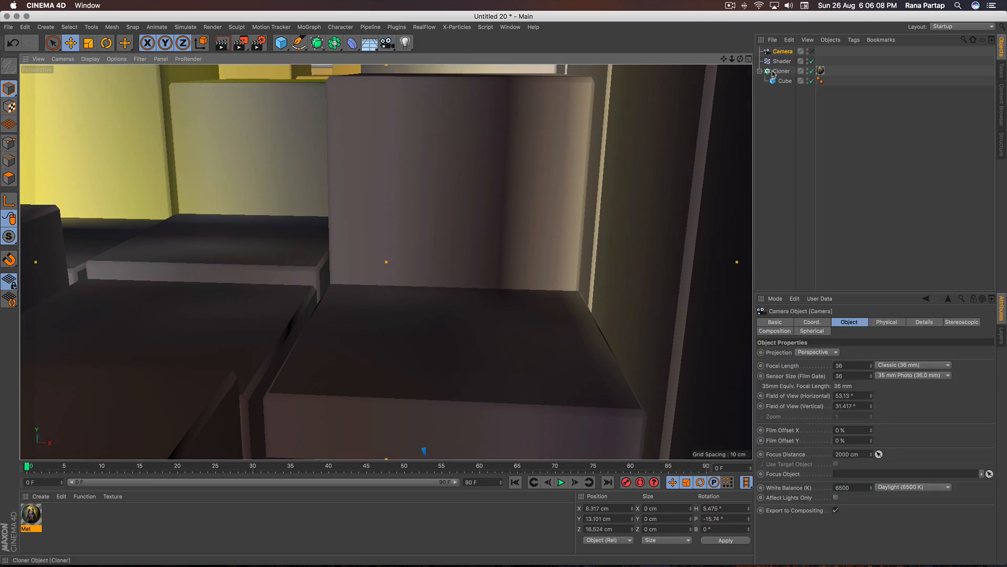
{"action": "left_click", "coordinate": [812, 51]}
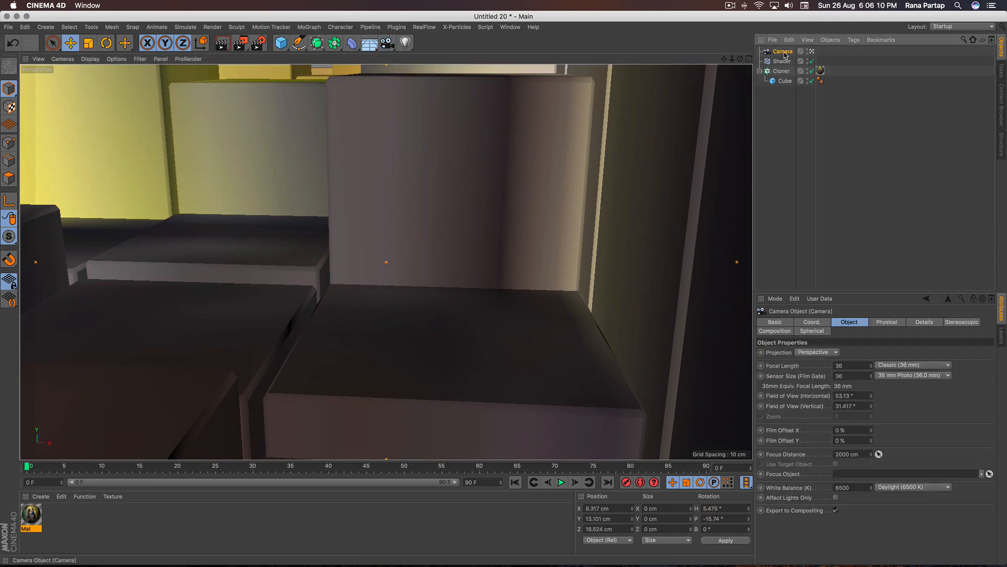
Duplicate the close-up Camera with copy and paste, and look through the copy
{"action": "left_click", "coordinate": [789, 40]}
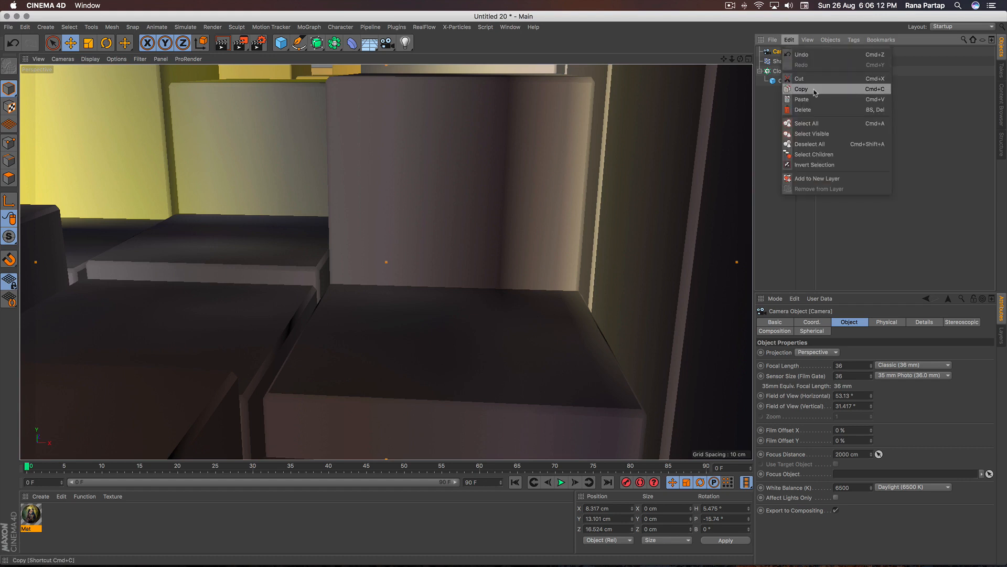
{"action": "left_click", "coordinate": [801, 89]}
{"action": "left_click", "coordinate": [793, 42]}
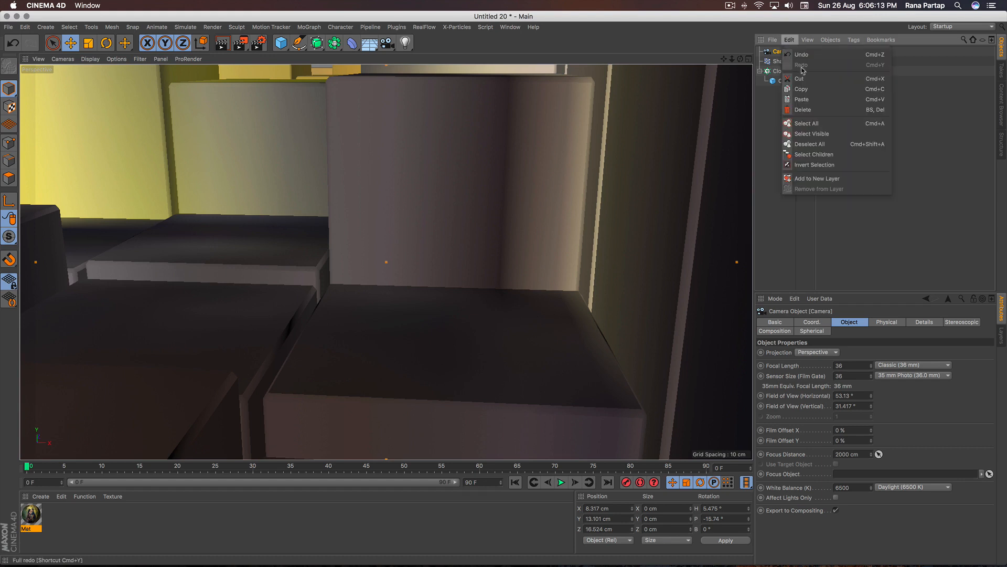
{"action": "left_click", "coordinate": [824, 98]}
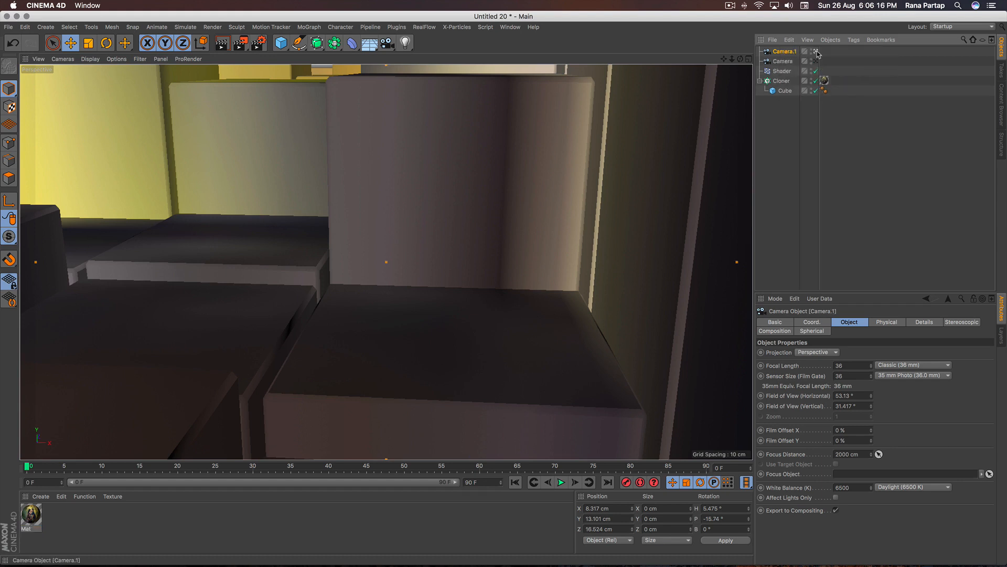
Pull the duplicated camera back and tilt it down about 41° to frame the whole mosaic from an angled view
{"action": "scroll", "coordinate": [453, 161], "scroll_direction": "down", "scroll_amount": 5}
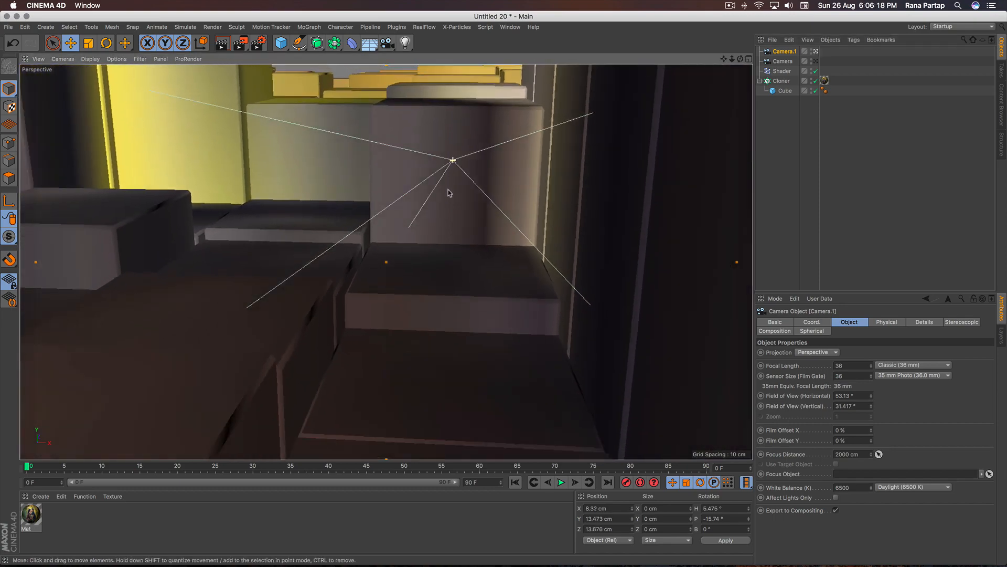
{"action": "scroll", "coordinate": [446, 213], "scroll_direction": "down", "scroll_amount": 10}
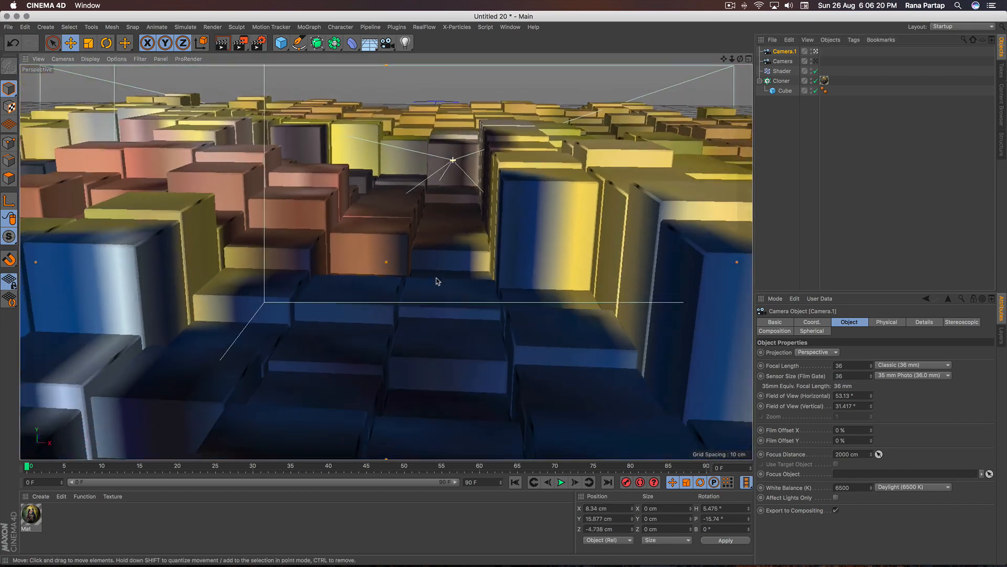
{"action": "scroll", "coordinate": [433, 300], "scroll_direction": "down", "scroll_amount": 10}
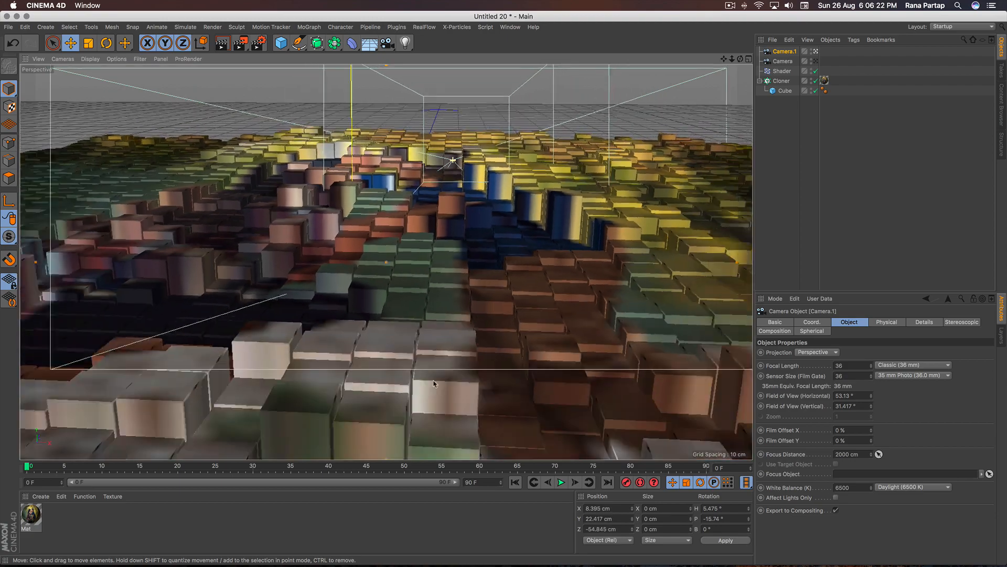
{"action": "scroll", "coordinate": [435, 410], "scroll_direction": "down", "scroll_amount": 10}
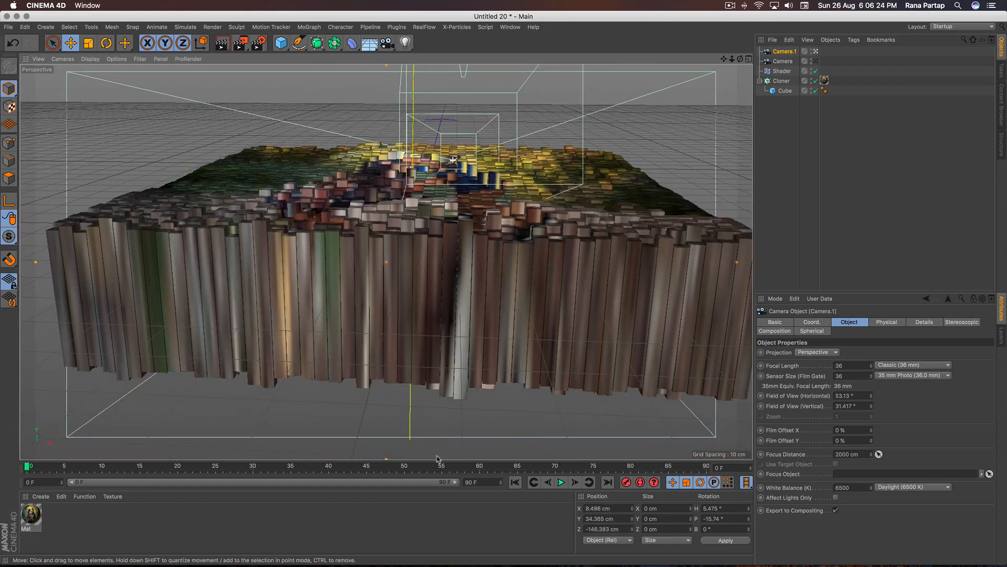
{"action": "left_click_drag", "start_coordinate": [450, 201], "coordinate": [449, 220], "text": "alt"}
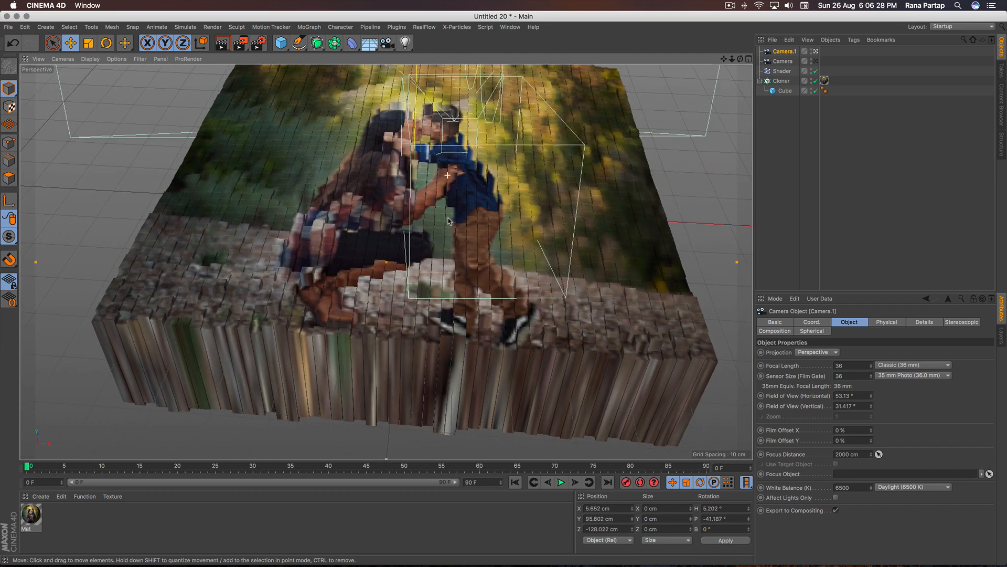
{"action": "middle_click_drag", "start_coordinate": [444, 171], "coordinate": [445, 177], "text": "alt"}
{"action": "right_click_drag", "start_coordinate": [445, 178], "coordinate": [445, 190], "text": "alt"}
{"action": "middle_click_drag", "start_coordinate": [446, 175], "coordinate": [444, 187], "text": "alt"}
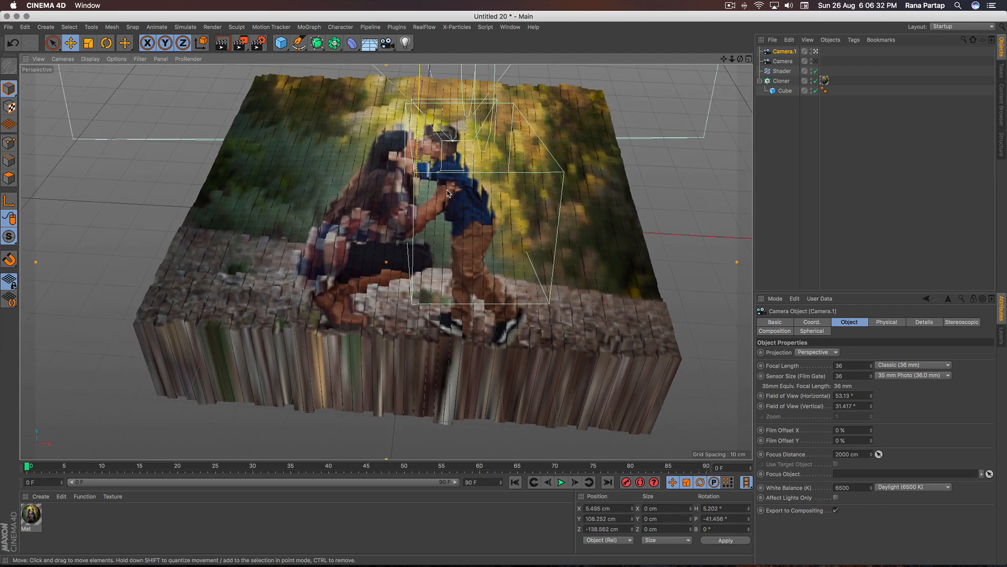
Duplicate Camera.1 and reframe the copy to a steep overhead view of the mosaic, pitched down about 73°
{"action": "left_click", "coordinate": [789, 40]}
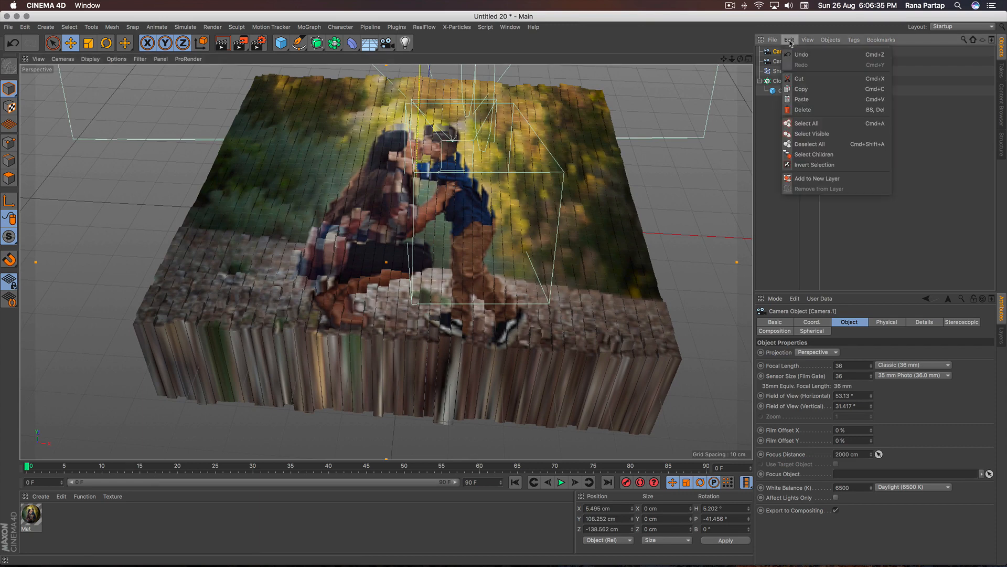
{"action": "left_click", "coordinate": [801, 89]}
{"action": "left_click", "coordinate": [789, 40]}
{"action": "left_click", "coordinate": [819, 99]}
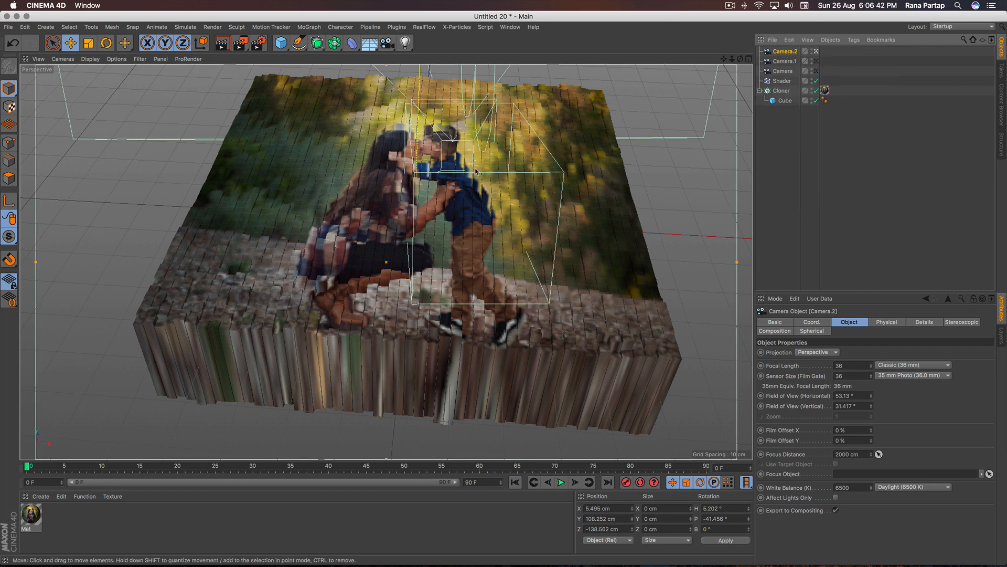
{"action": "scroll", "coordinate": [439, 174], "scroll_direction": "down", "scroll_amount": 5}
{"action": "mouse_move", "coordinate": [443, 181]}
{"action": "left_mouse_down", "text": "alt"}
{"action": "mouse_move", "coordinate": [446, 199]}
{"action": "mouse_move", "coordinate": [444, 169]}
{"action": "left_mouse_up", "text": "alt"}
{"action": "scroll", "coordinate": [443, 168], "scroll_direction": "up", "scroll_amount": 5}
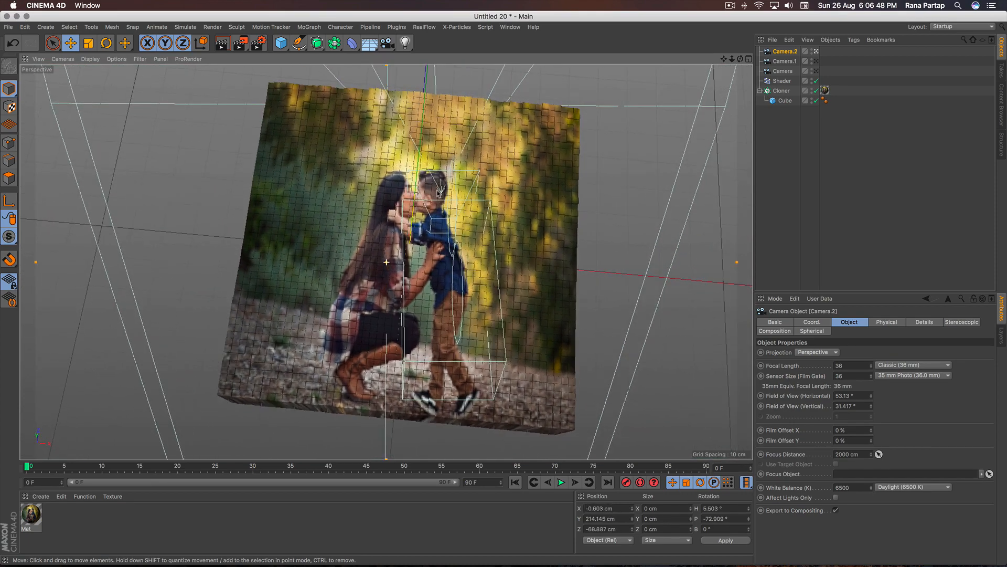
{"action": "scroll", "coordinate": [442, 191], "scroll_direction": "down", "scroll_amount": 2}
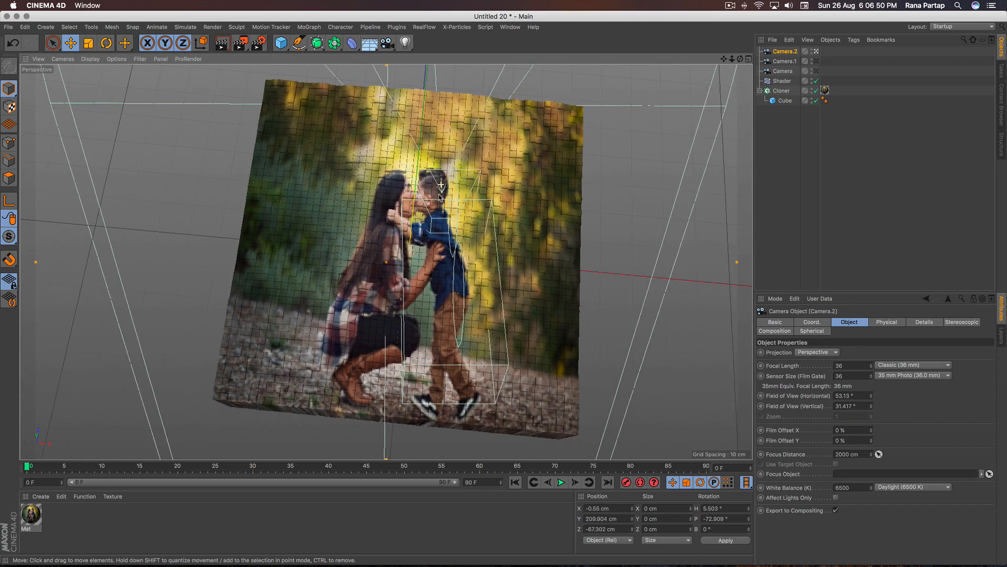
Duplicate Camera.2 and reframe the copy to an almost straight top-down view, pitched about 94° with the photo filling the view height
{"action": "left_click", "coordinate": [792, 41]}
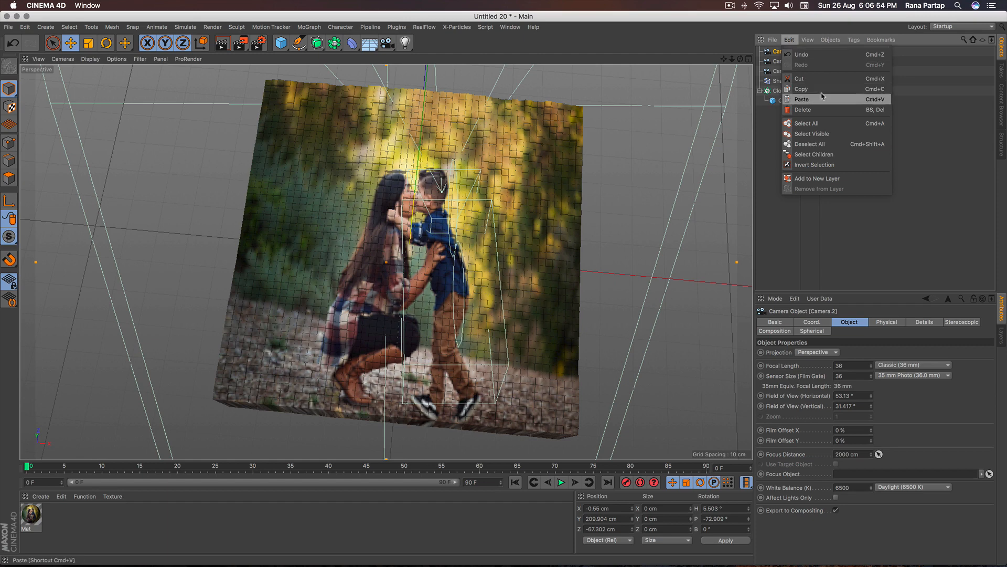
{"action": "left_click", "coordinate": [822, 92]}
{"action": "left_click", "coordinate": [789, 40]}
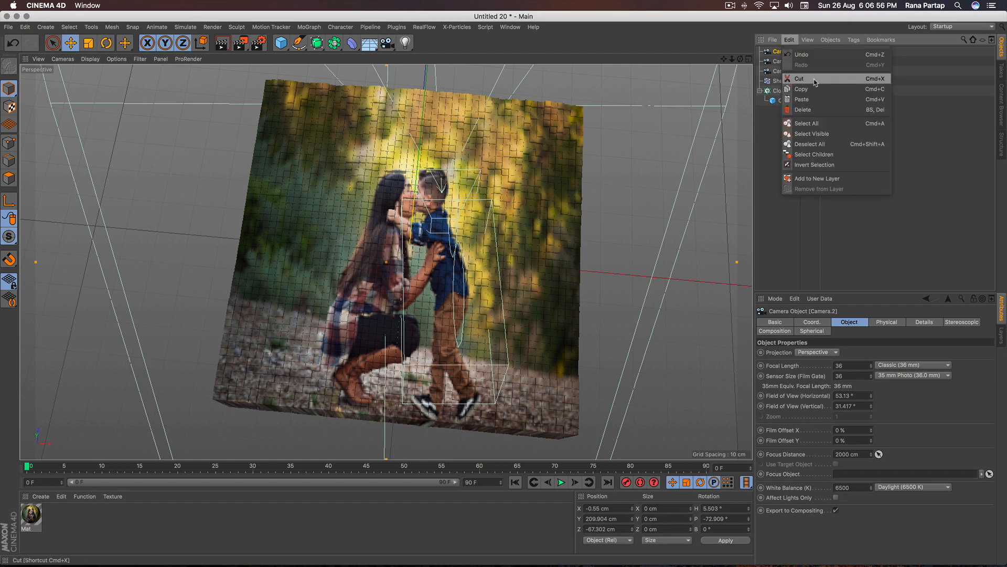
{"action": "left_click", "coordinate": [823, 101]}
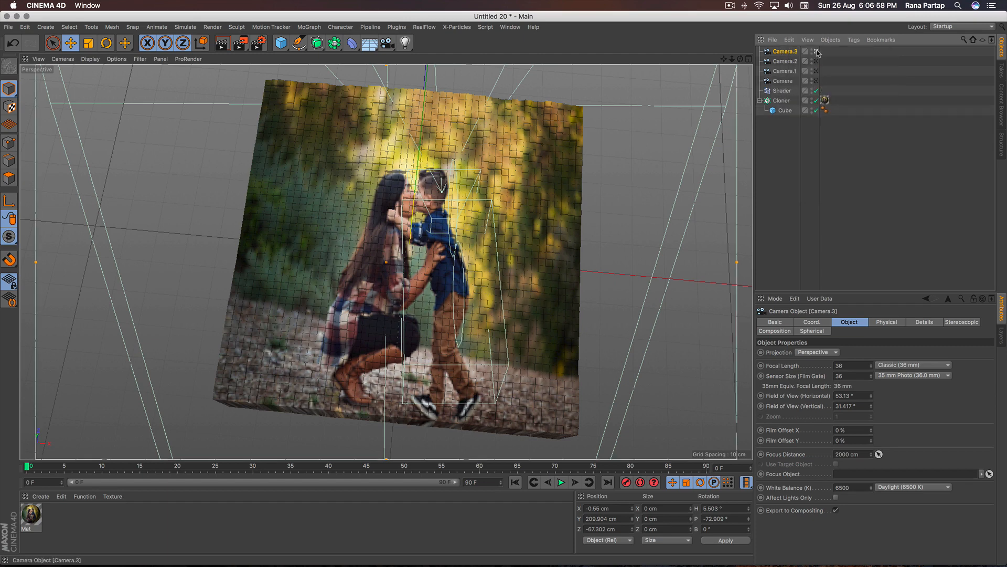
{"action": "scroll", "coordinate": [419, 215], "scroll_direction": "down", "scroll_amount": 3}
{"action": "left_click_drag", "start_coordinate": [418, 228], "coordinate": [429, 274], "text": "alt"}
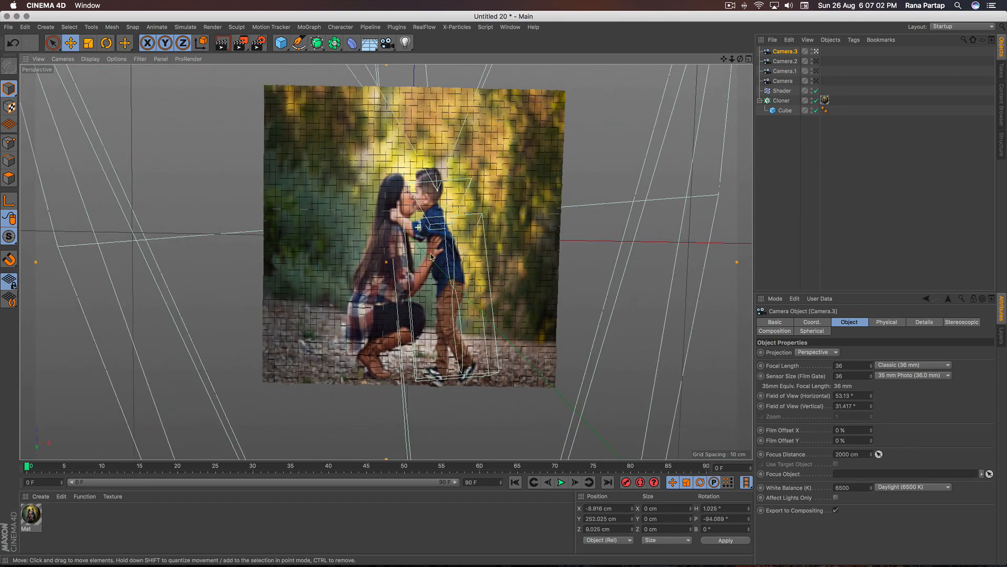
{"action": "scroll", "coordinate": [430, 221], "scroll_direction": "up", "scroll_amount": 4}
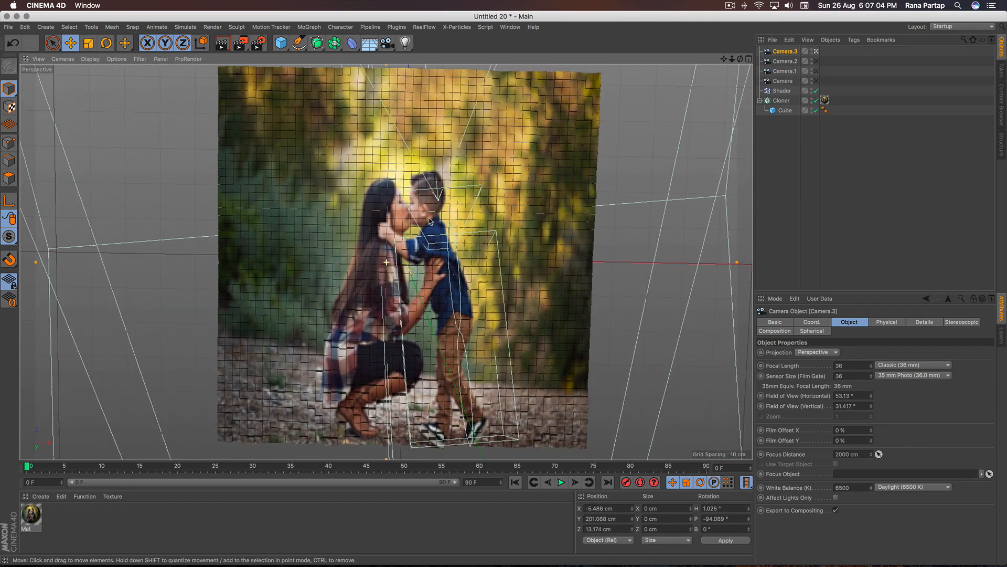
{"action": "scroll", "coordinate": [429, 224], "scroll_direction": "down", "scroll_amount": 2}
{"action": "left_click_drag", "start_coordinate": [429, 240], "coordinate": [429, 239], "text": "alt"}
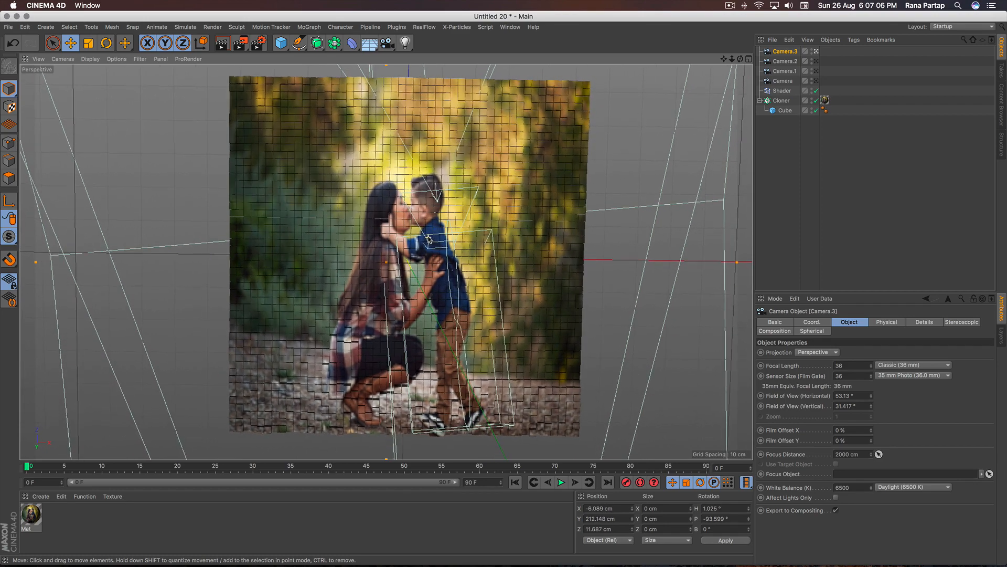
{"action": "scroll", "coordinate": [425, 233], "scroll_direction": "up", "scroll_amount": 1}
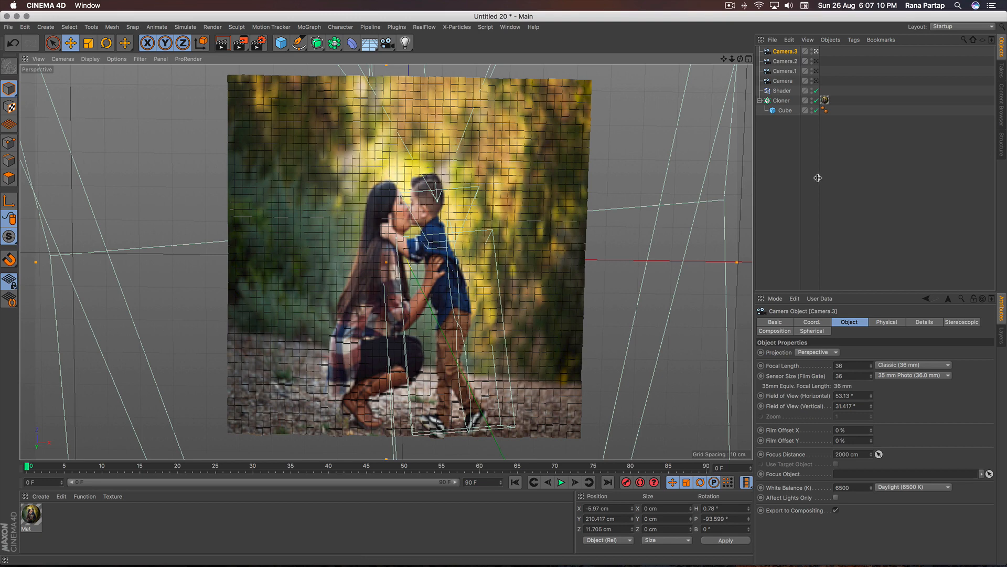
Create a Camera Morph from all four cameras
{"action": "left_click", "coordinate": [782, 82]}
{"action": "left_click", "coordinate": [787, 54], "text": "shift"}
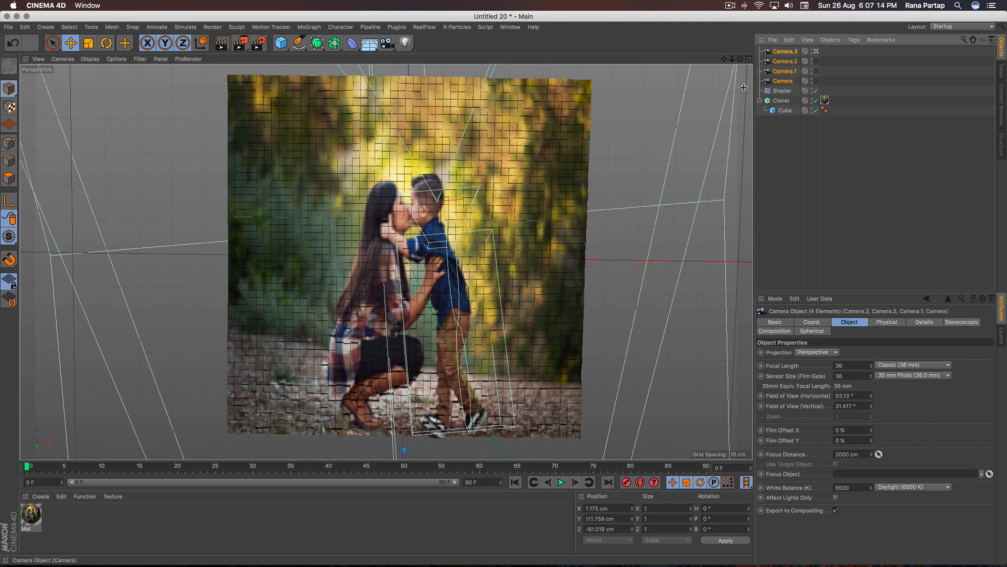
{"action": "left_click", "coordinate": [44, 27]}
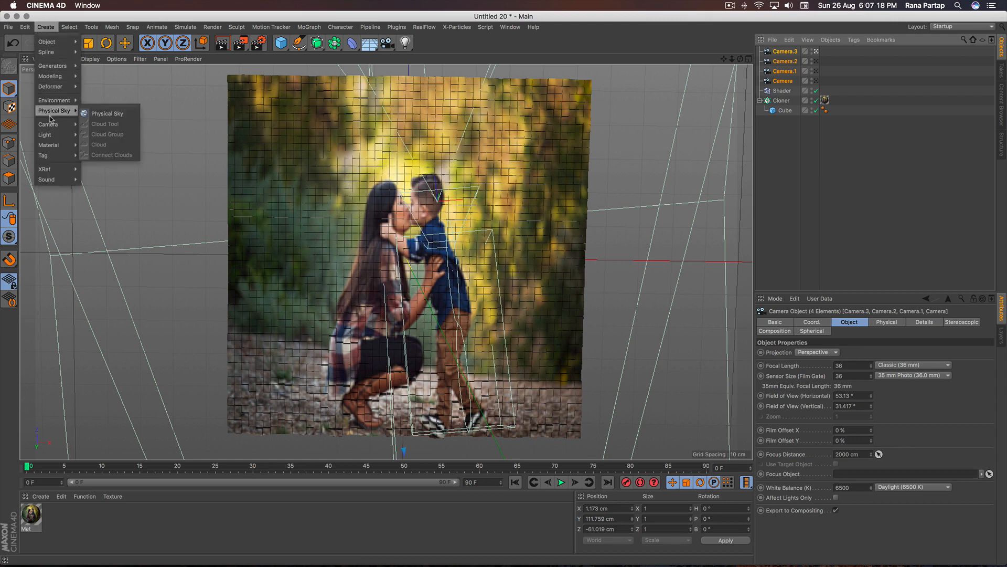
{"action": "mouse_move", "coordinate": [52, 126]}
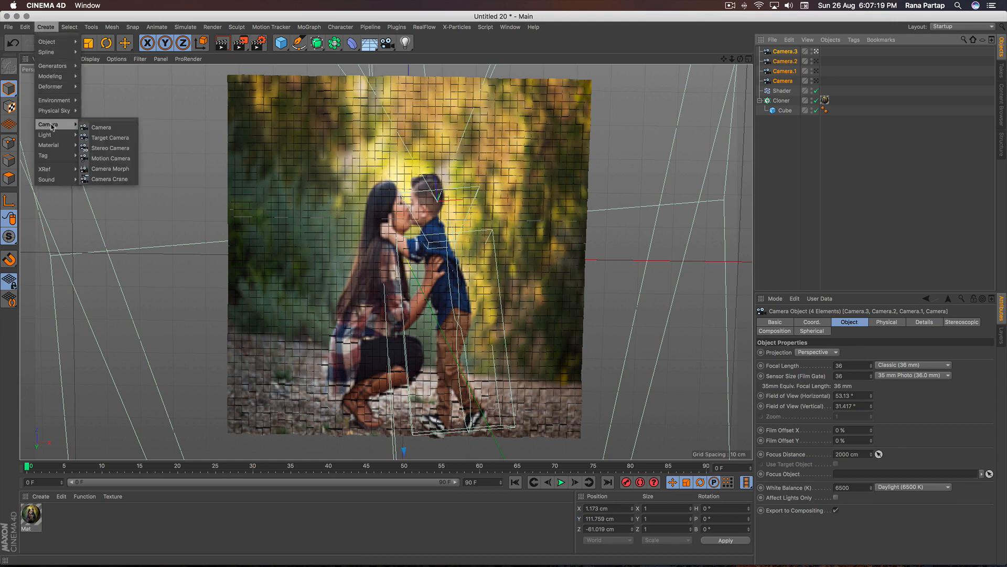
{"action": "left_click", "coordinate": [111, 169]}
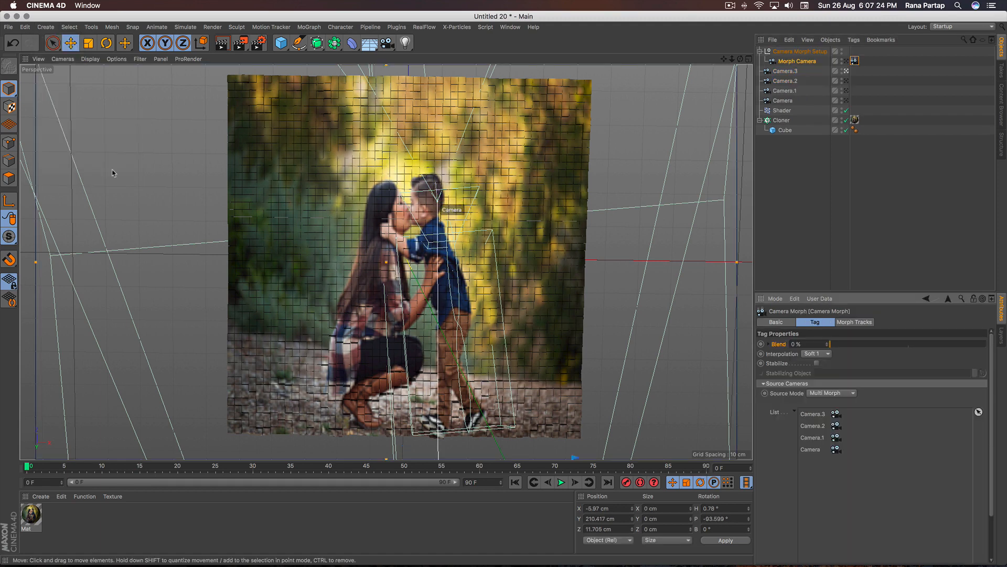
Look through the Morph Camera and set its Camera Morph tag's Blend to 100%
{"action": "left_click", "coordinate": [809, 62]}
{"action": "left_click", "coordinate": [854, 60]}
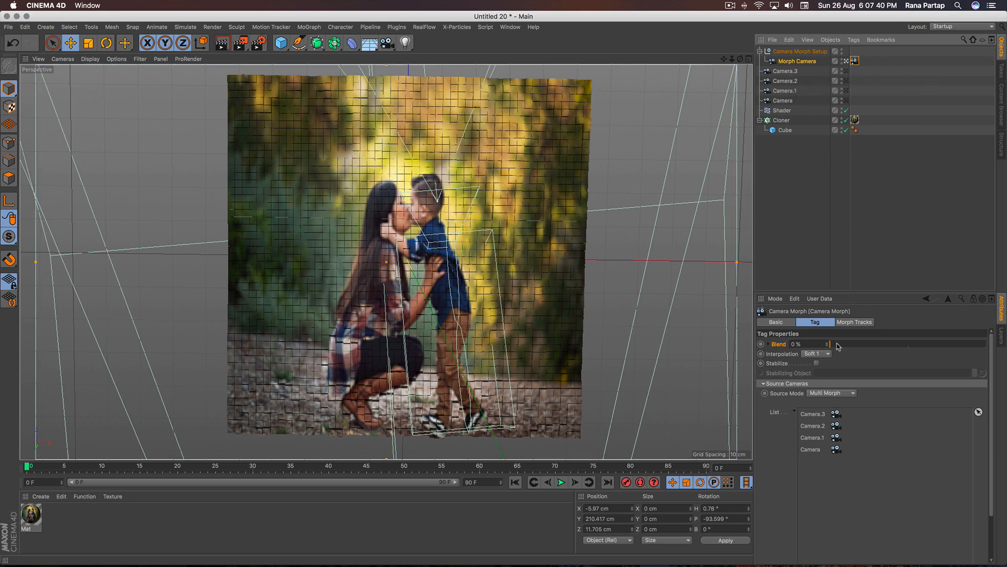
{"action": "left_click_drag", "start_coordinate": [837, 344], "coordinate": [990, 344]}
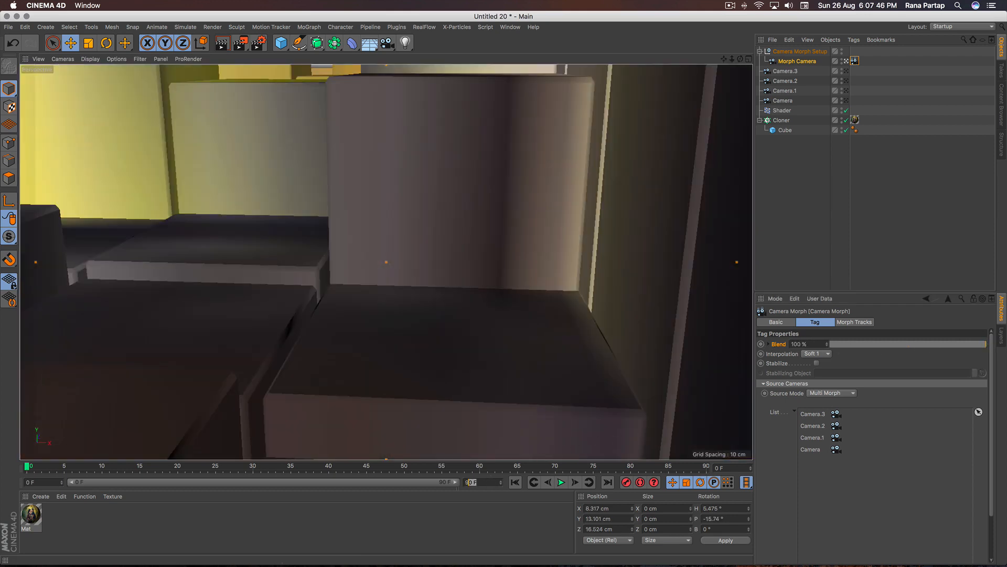
Extend the project length and timeline preview range to 200 F, and reopen the Camera Morph tag's properties
{"action": "left_click", "coordinate": [440, 512]}
{"action": "left_click_drag", "start_coordinate": [247, 483], "coordinate": [457, 482]}
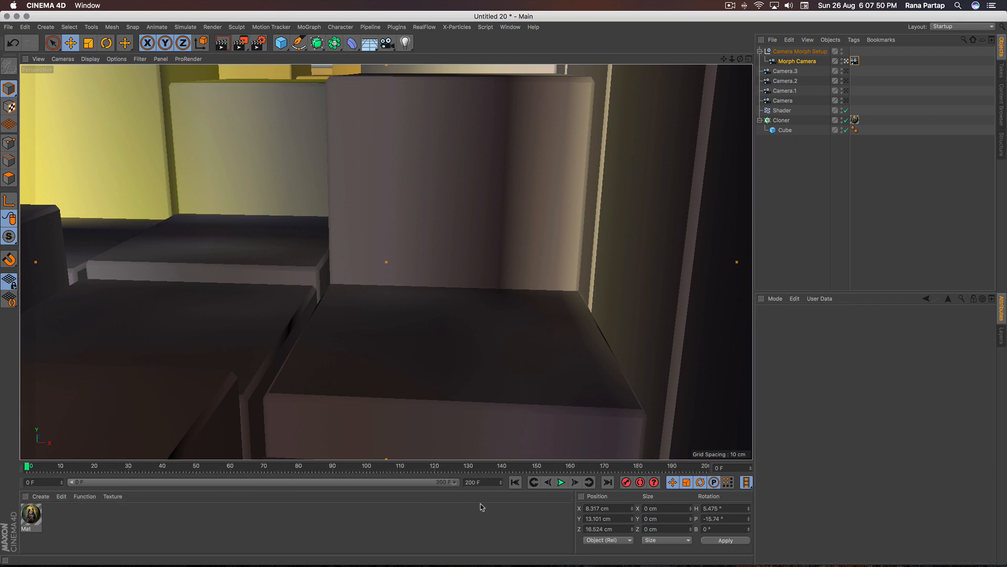
{"action": "left_click", "coordinate": [855, 61]}
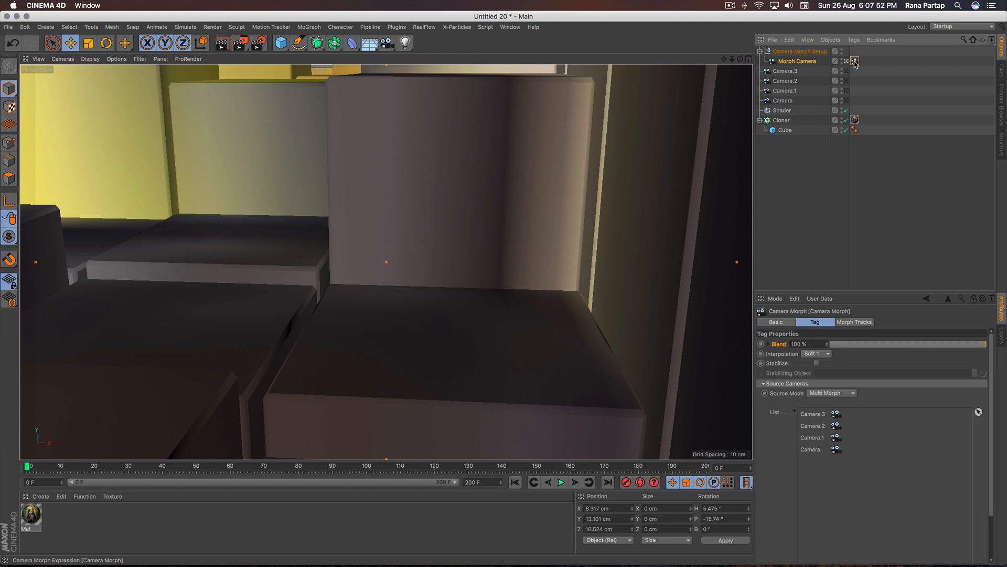
Keyframe the Camera Morph's Blend at 100% on frame 0 and at 0% on frame 180
{"action": "left_click", "coordinate": [764, 343]}
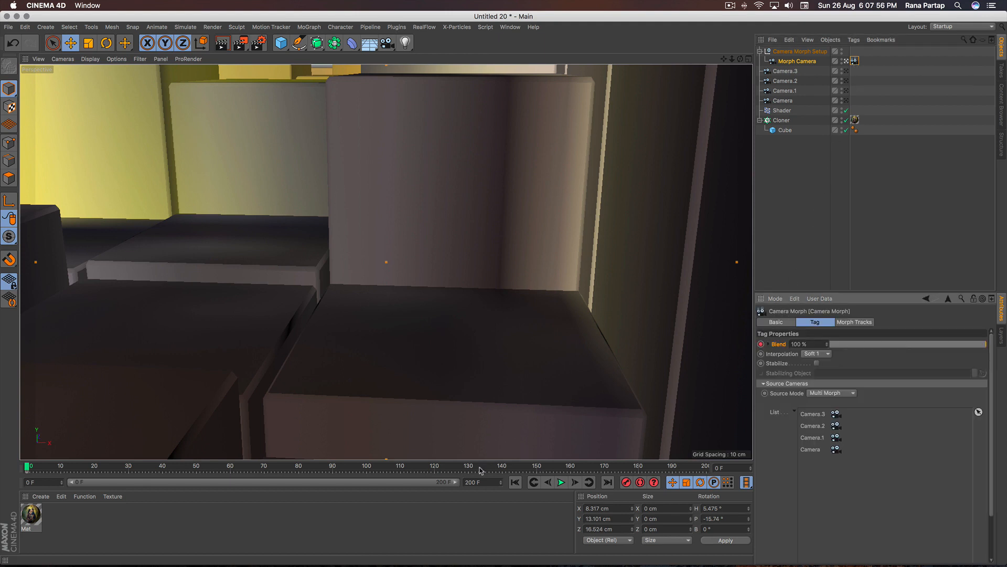
{"action": "left_click_drag", "start_coordinate": [480, 470], "coordinate": [598, 470]}
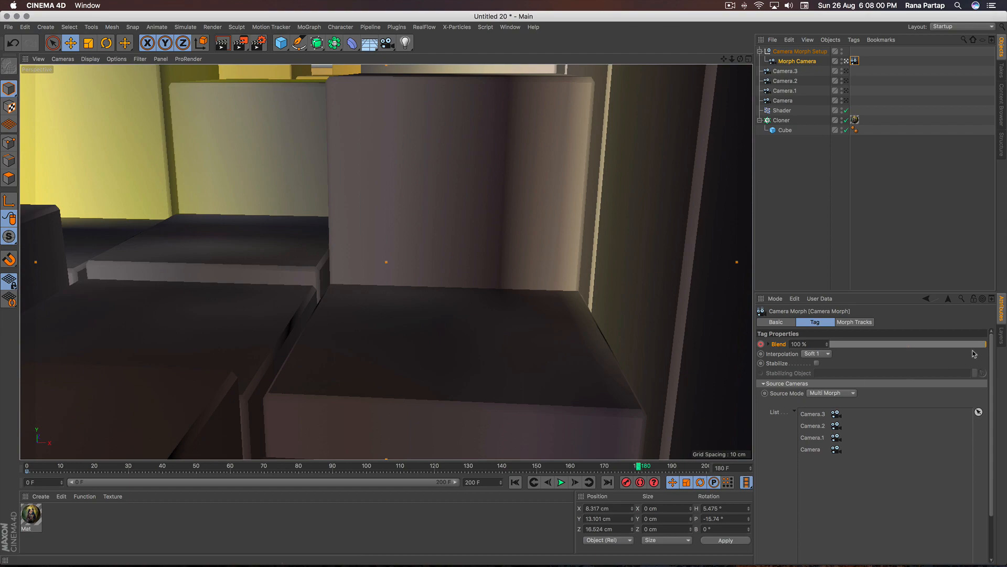
{"action": "left_click_drag", "start_coordinate": [981, 345], "coordinate": [767, 349]}
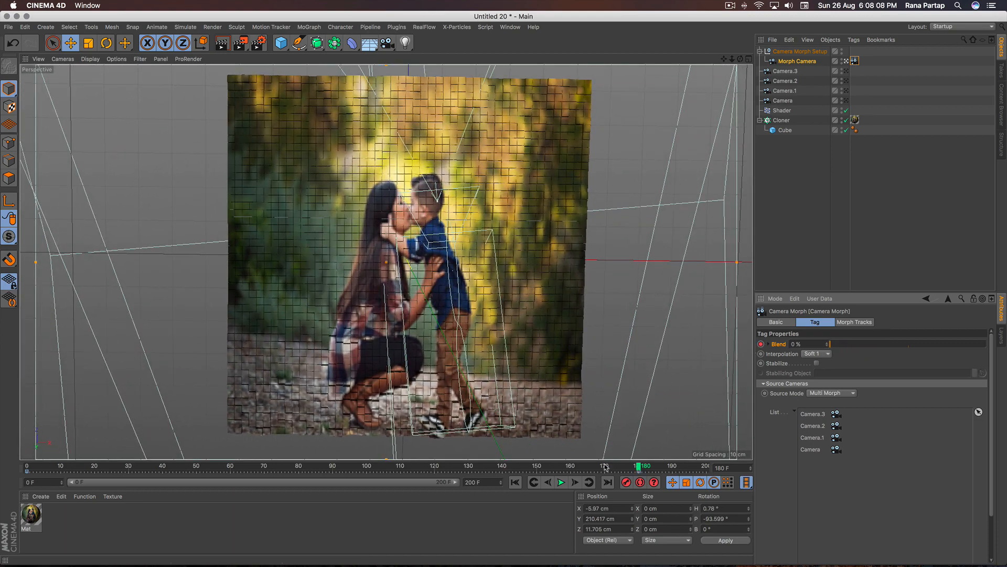
Set the interpolation of the Blend keys at frames 0 and 180 to Linear
{"action": "left_click", "coordinate": [26, 470]}
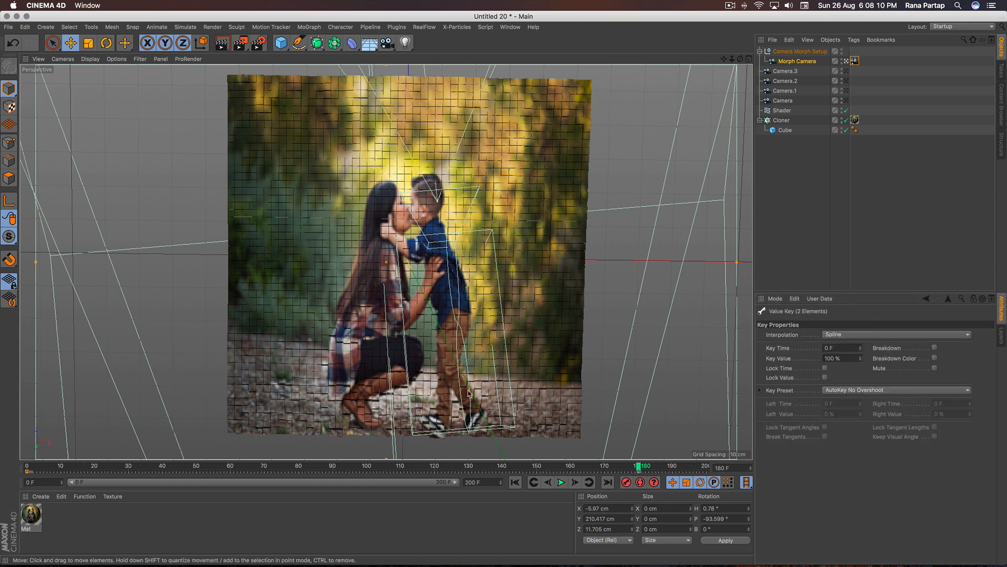
{"action": "left_click", "coordinate": [871, 336]}
{"action": "left_click", "coordinate": [862, 355]}
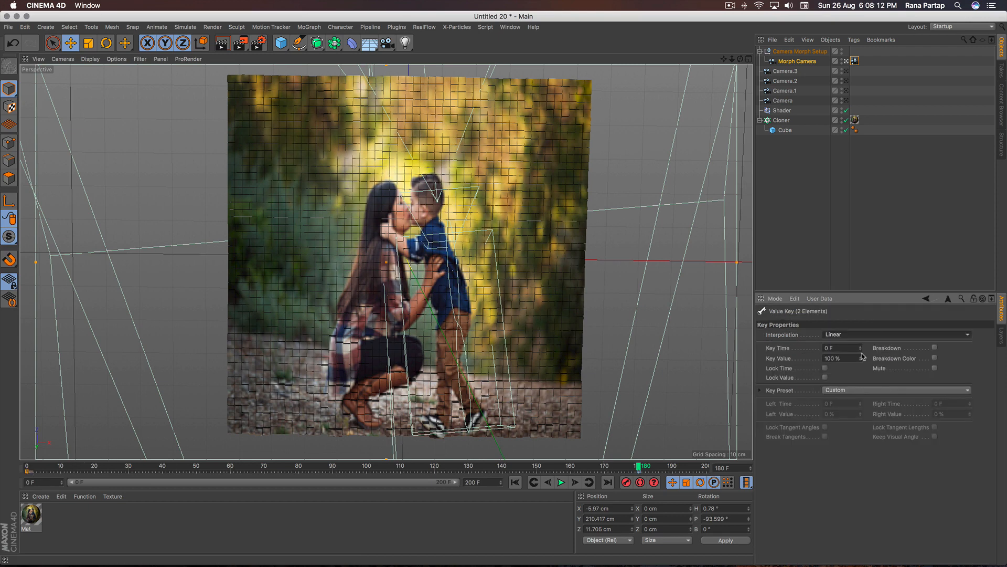
{"action": "left_click_drag", "start_coordinate": [632, 465], "coordinate": [608, 467]}
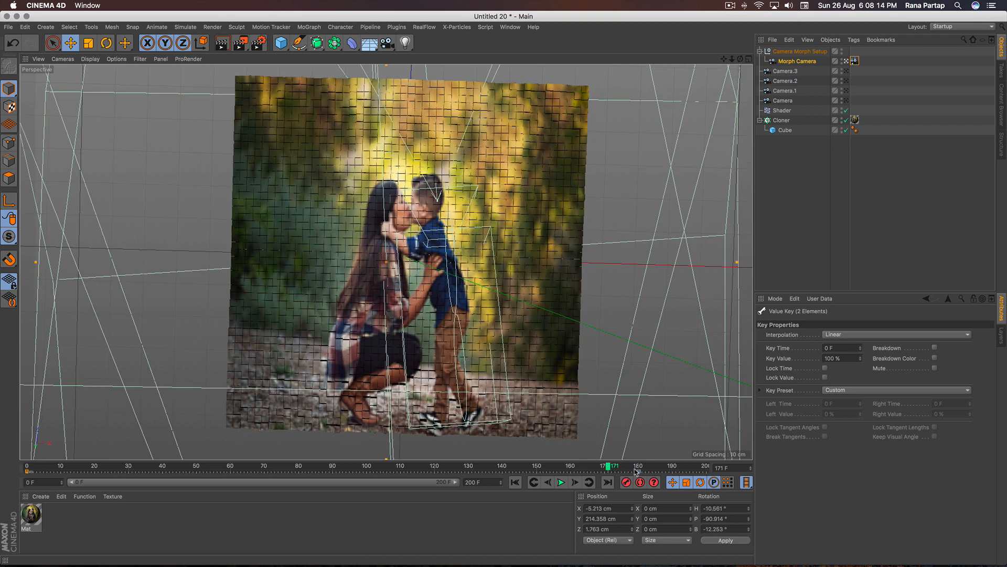
{"action": "left_click", "coordinate": [639, 472]}
{"action": "left_click", "coordinate": [855, 336]}
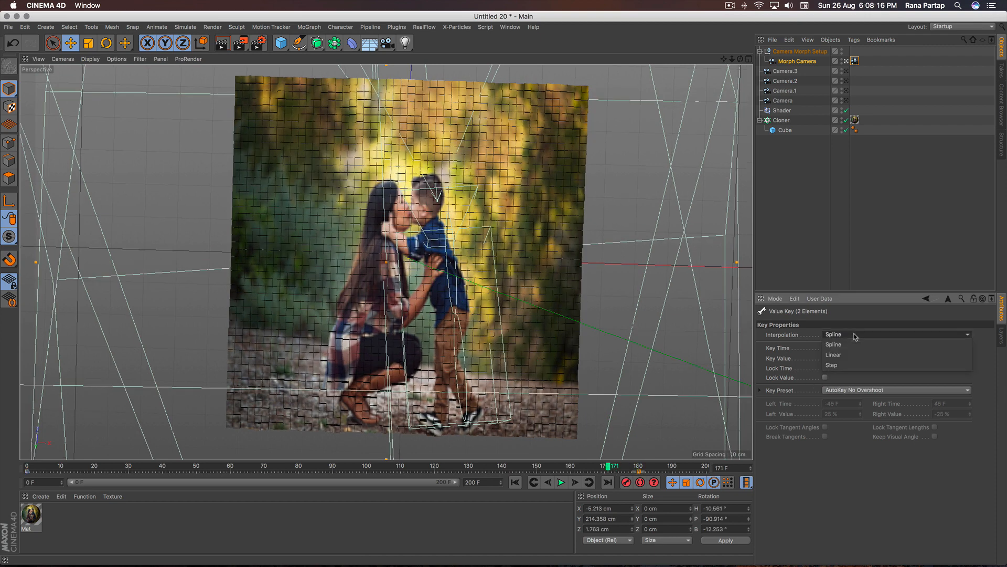
{"action": "left_click", "coordinate": [851, 355]}
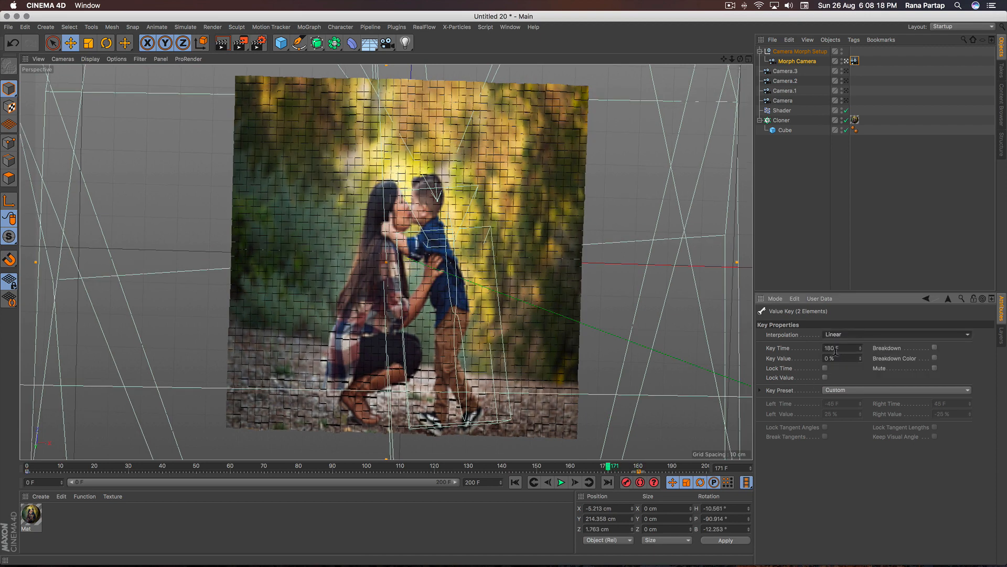
Play the camera morph animation from the first frame and stop it near frame 159
{"action": "left_click", "coordinate": [515, 482]}
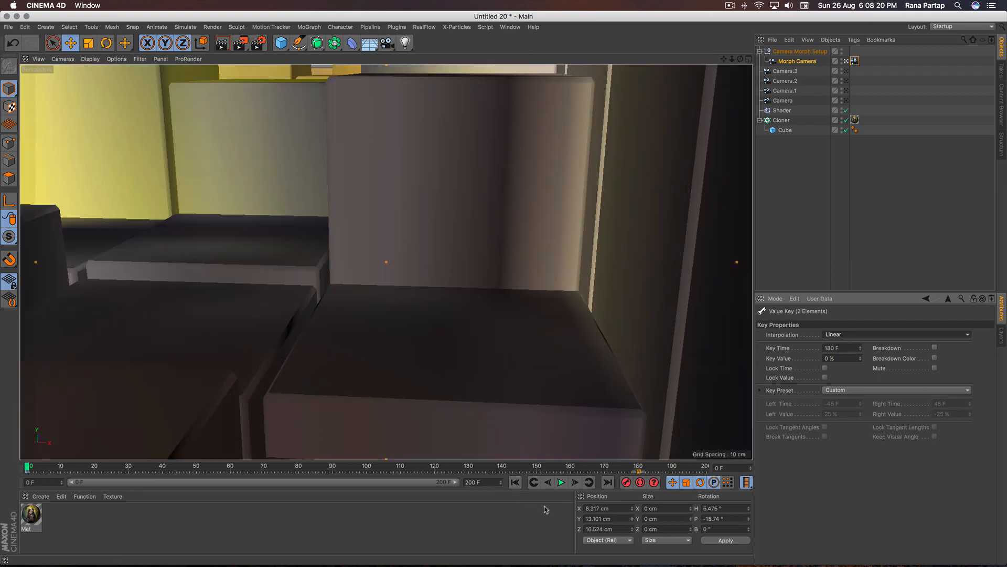
{"action": "left_click", "coordinate": [561, 482]}
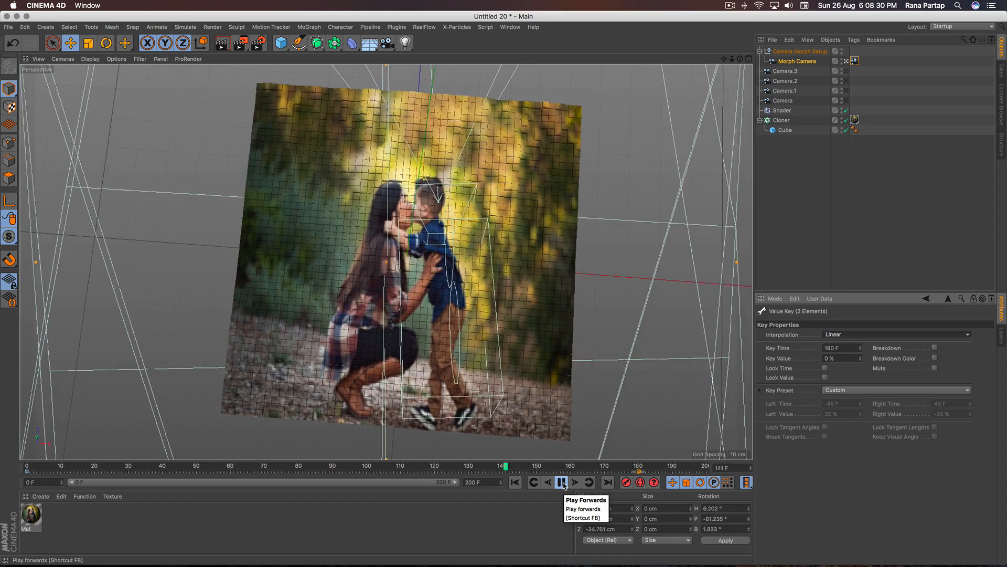
{"action": "left_click", "coordinate": [562, 482]}
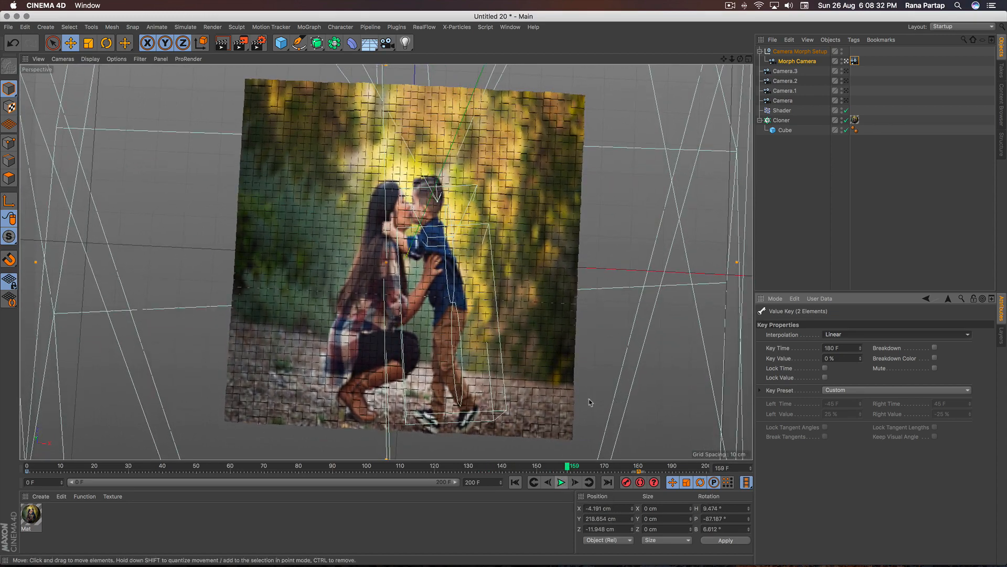
Look through Camera.2, orbit it to a straighter overhead view of the photo, and return to the Morph Camera
{"action": "left_click", "coordinate": [847, 82]}
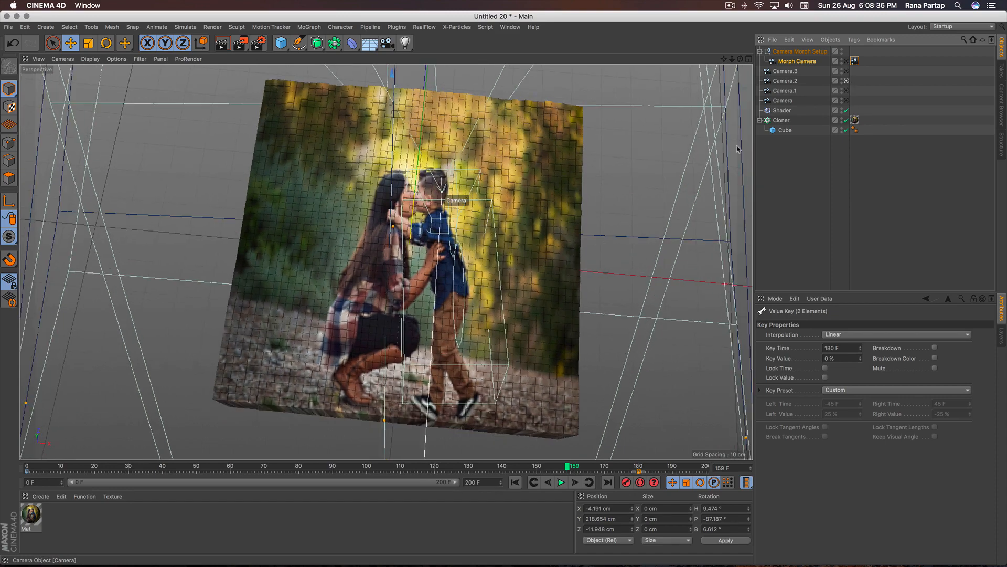
{"action": "left_click_drag", "start_coordinate": [446, 272], "coordinate": [423, 264], "text": "alt"}
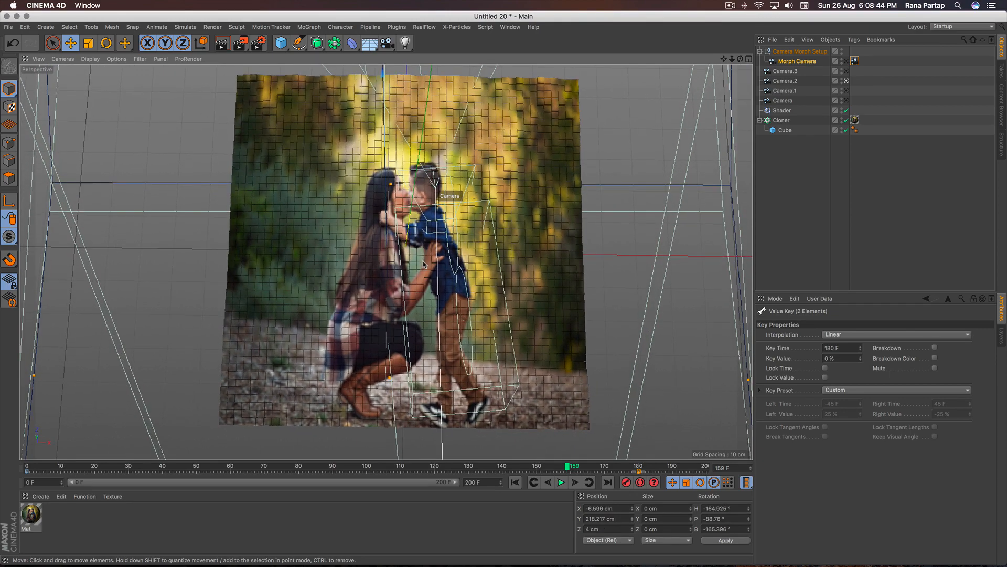
{"action": "left_click", "coordinate": [845, 62]}
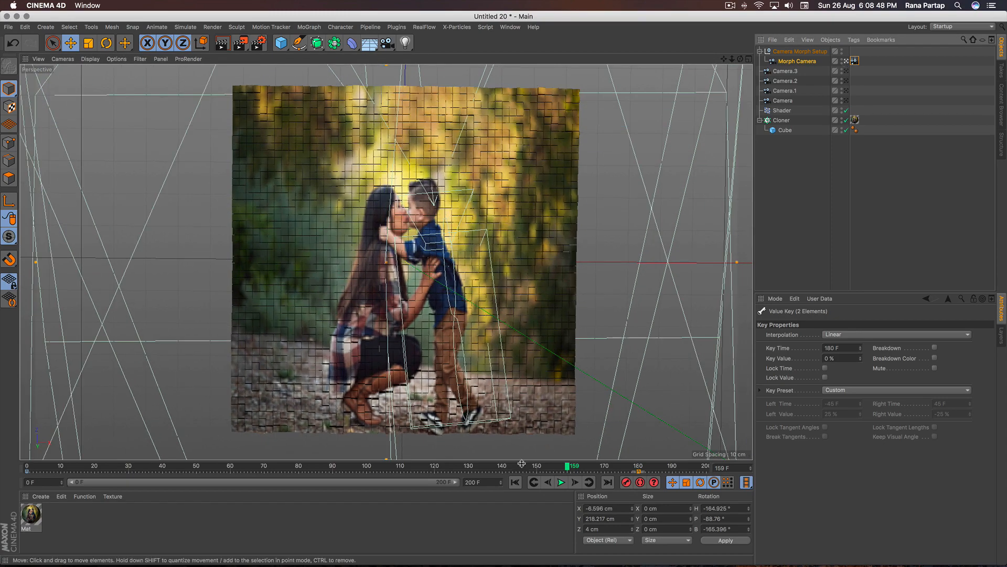
Replay the animation from the start to about frame 151 and scrub through its opening frames to examine the camera path
{"action": "left_click", "coordinate": [515, 482]}
{"action": "left_click", "coordinate": [561, 482]}
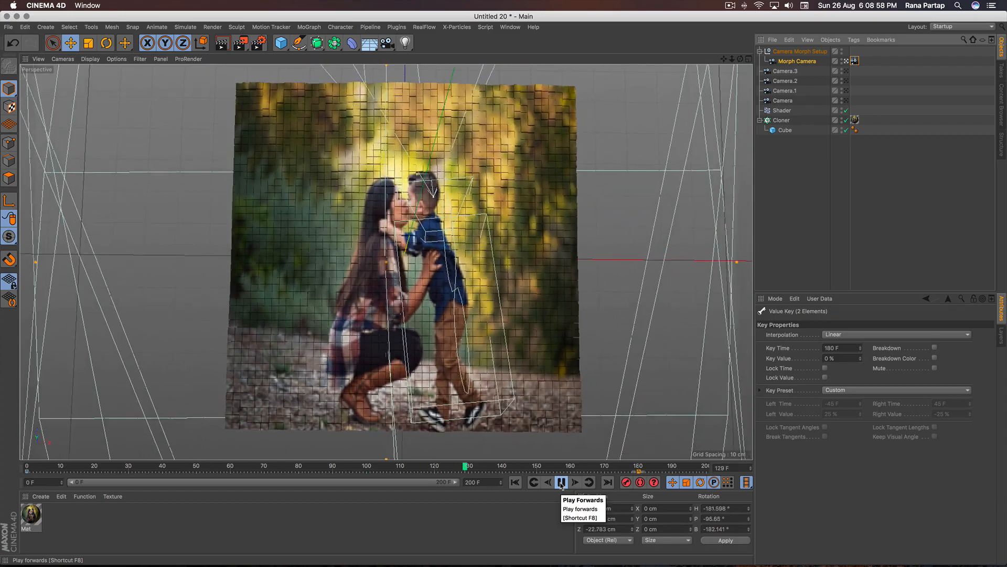
{"action": "left_click", "coordinate": [561, 484]}
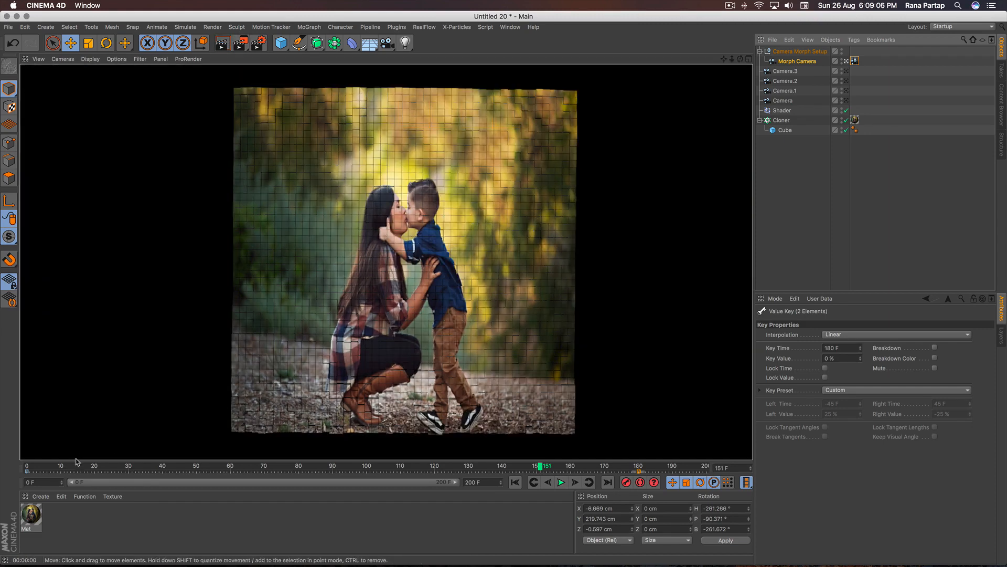
{"action": "left_click", "coordinate": [34, 466]}
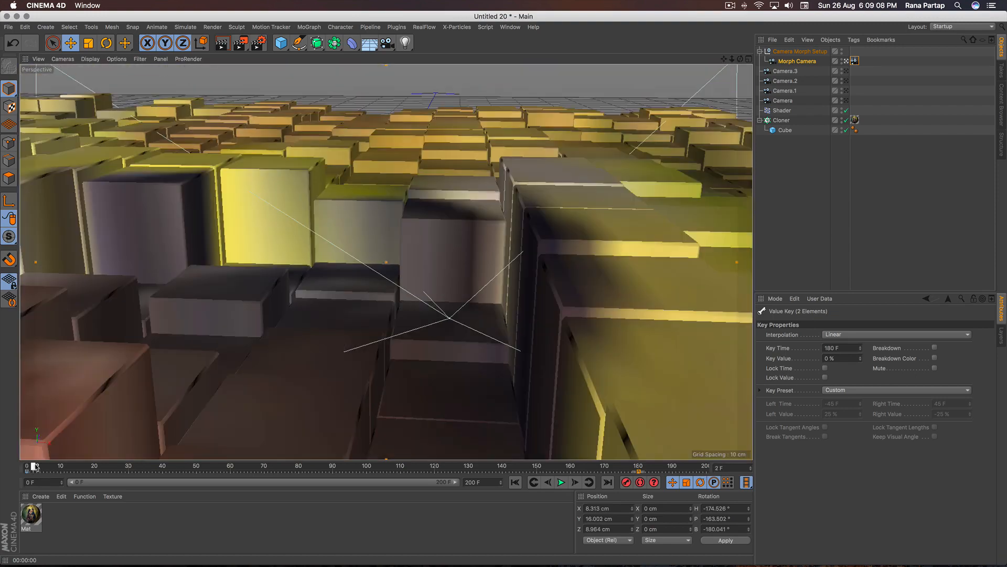
{"action": "left_click_drag", "start_coordinate": [34, 466], "coordinate": [131, 466]}
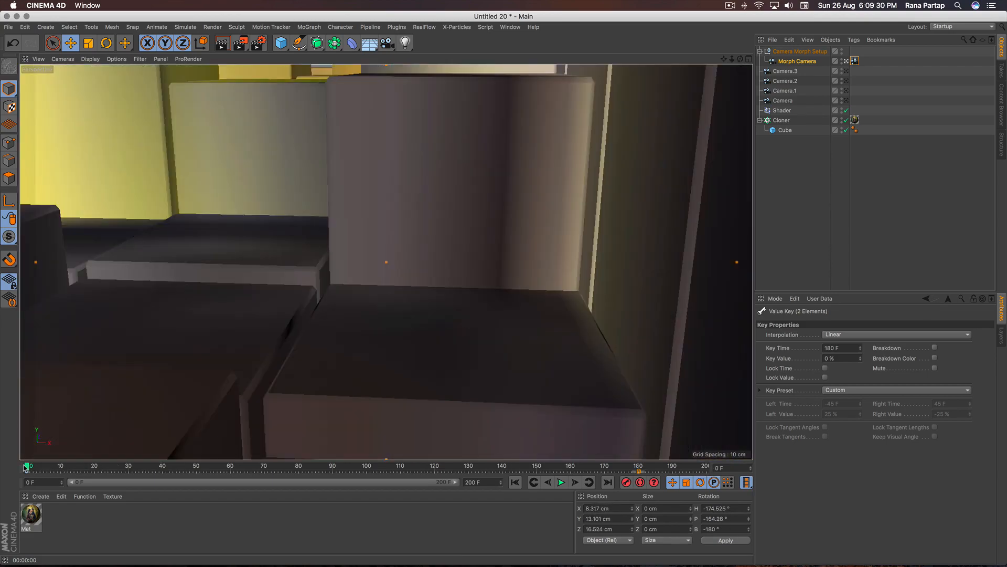
Reframe Camera.1 to a lower, closer view over the front edge of the cubes, and return to the Morph Camera
{"action": "left_click", "coordinate": [800, 101]}
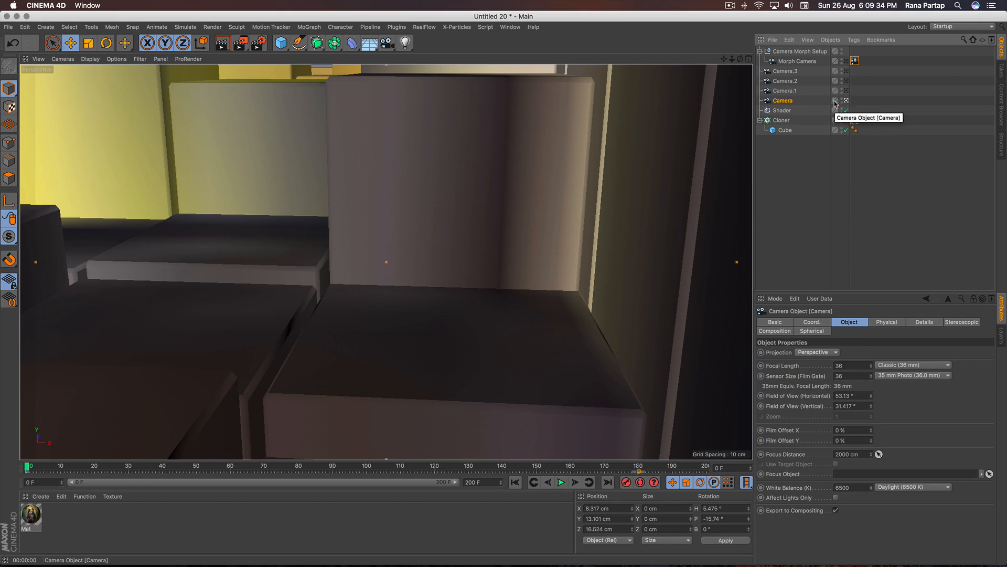
{"action": "left_click", "coordinate": [846, 91]}
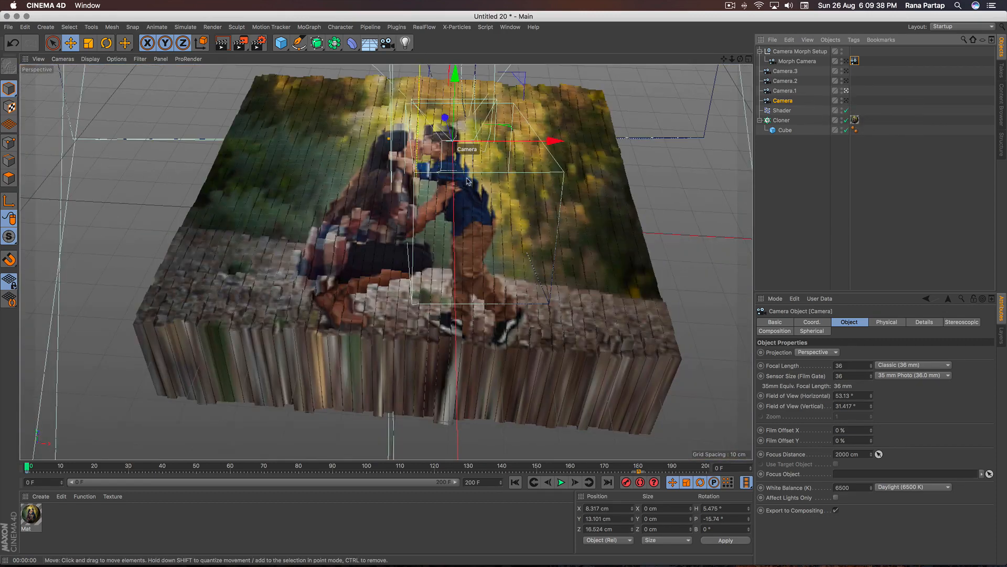
{"action": "mouse_move", "coordinate": [468, 182]}
{"action": "left_mouse_down", "text": "alt"}
{"action": "mouse_move", "coordinate": [455, 179]}
{"action": "mouse_move", "coordinate": [472, 178]}
{"action": "mouse_move", "coordinate": [462, 193]}
{"action": "left_mouse_up", "text": "alt"}
{"action": "scroll", "coordinate": [455, 180], "scroll_direction": "up", "scroll_amount": 5}
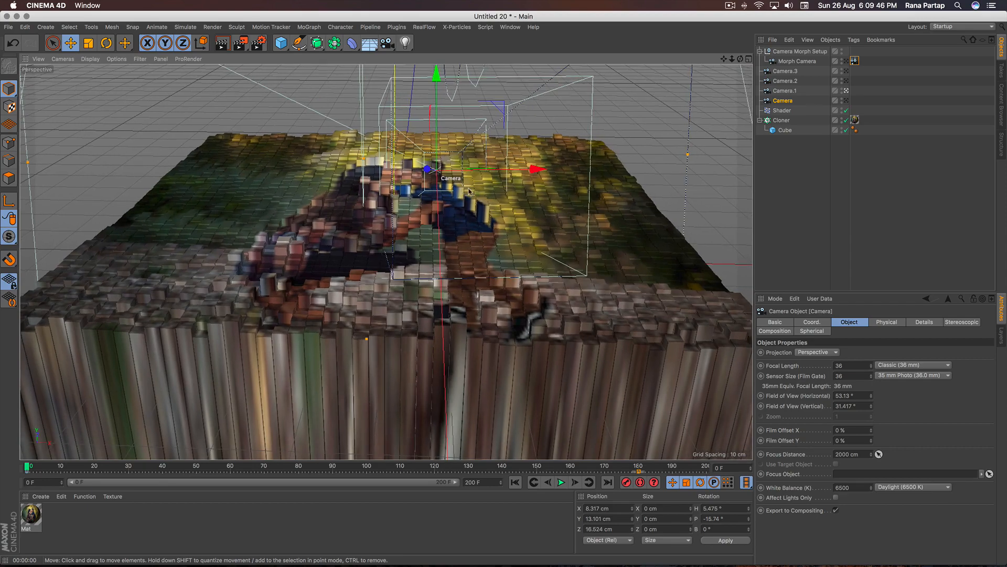
{"action": "left_click", "coordinate": [846, 61]}
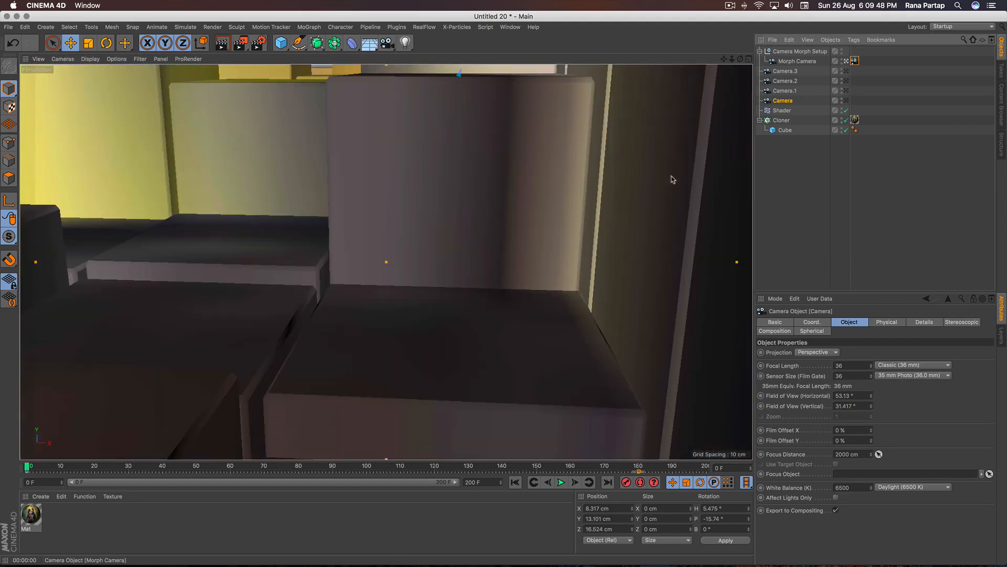
Scrub the morph to frame 192 and move Camera.3 closer so the photo fills the view height
{"action": "left_click_drag", "start_coordinate": [29, 466], "coordinate": [687, 418]}
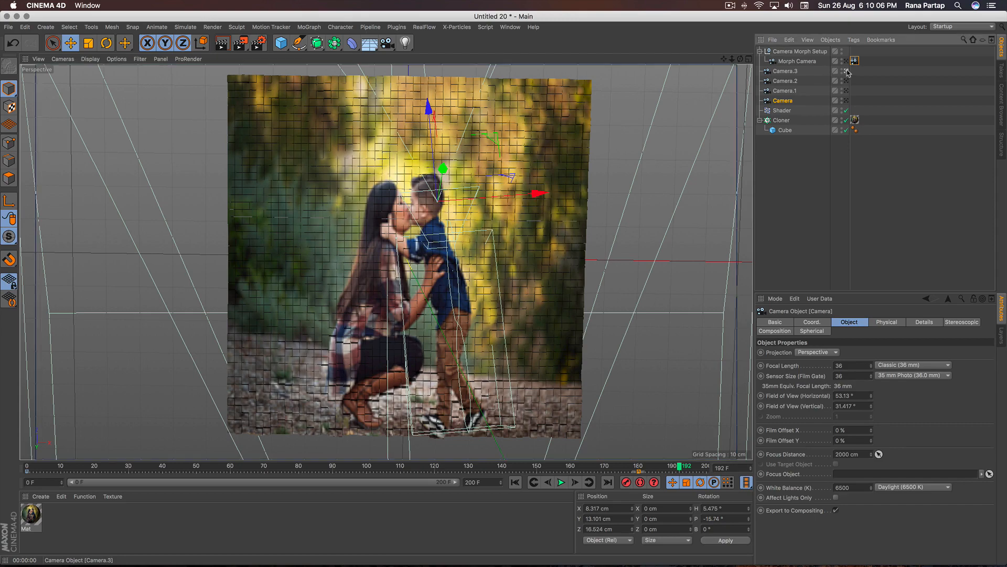
{"action": "scroll", "coordinate": [409, 194], "scroll_direction": "up", "scroll_amount": 3}
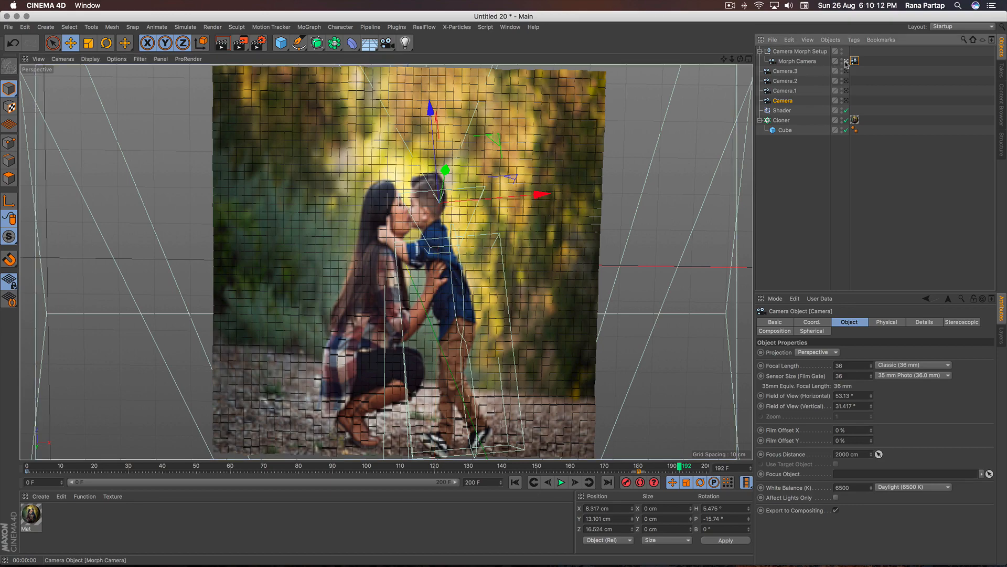
Play the Morph Camera animation from the start to frame 186 and render the view there
{"action": "left_click", "coordinate": [515, 488]}
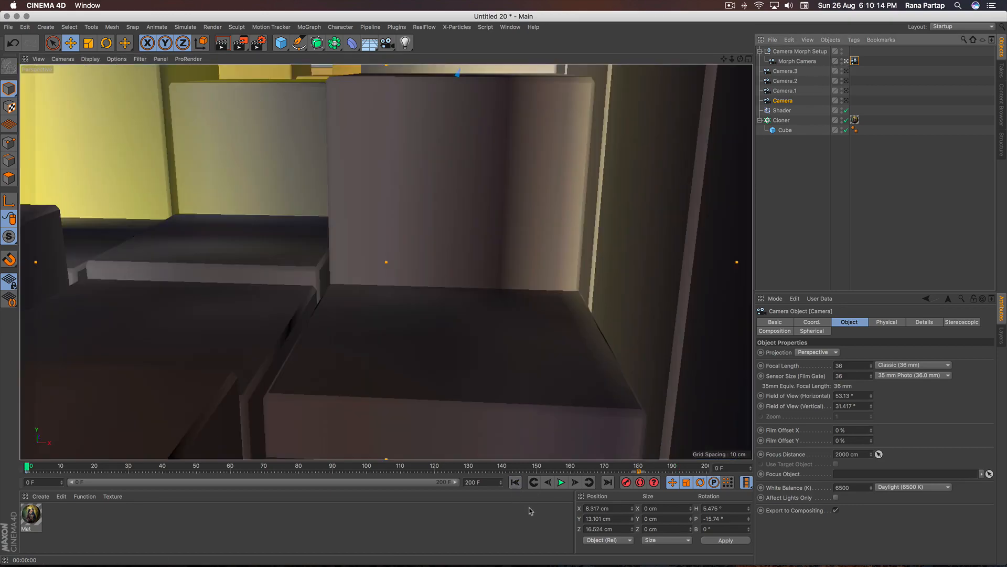
{"action": "left_click", "coordinate": [562, 483]}
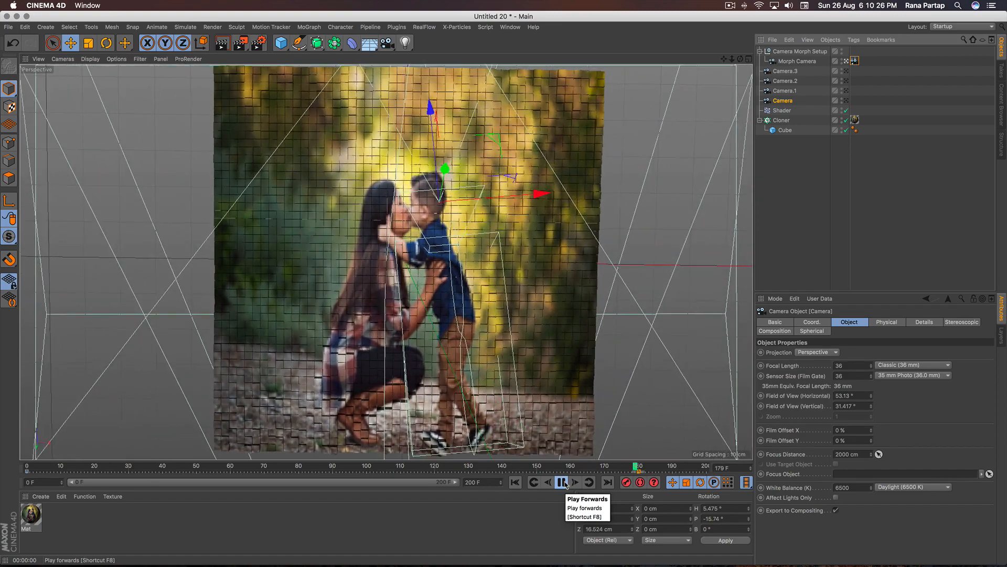
{"action": "left_click", "coordinate": [562, 482]}
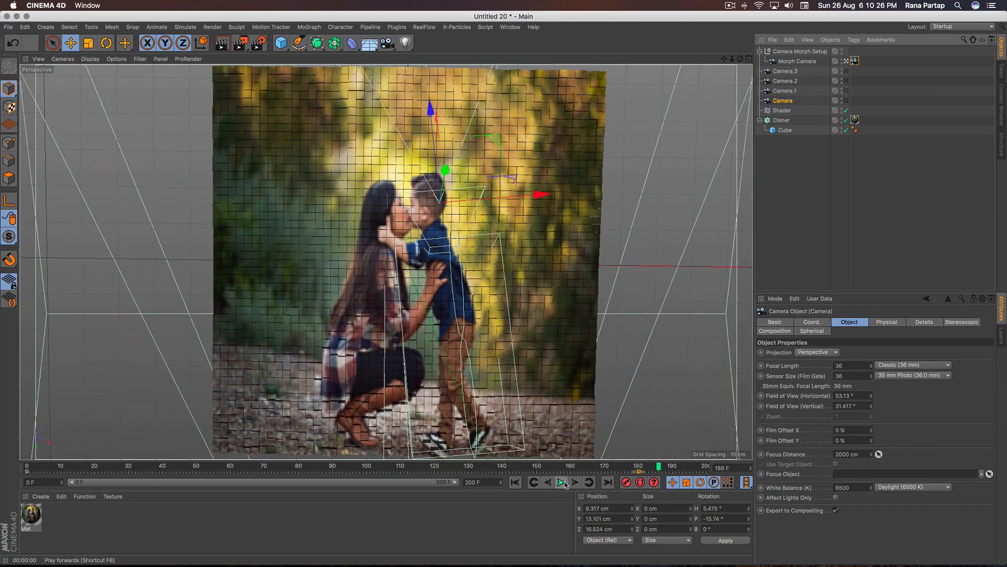
{"action": "left_click", "coordinate": [223, 43]}
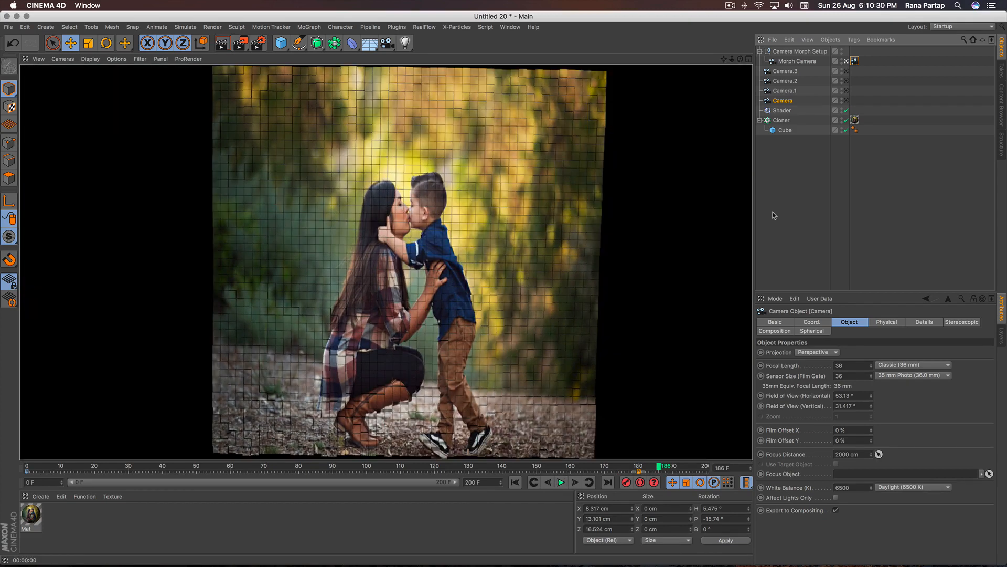
Key the Camera Morph's Blend at 86.111% on frame 25, and move that key to frame 58
{"action": "left_click", "coordinate": [515, 482]}
{"action": "left_click", "coordinate": [560, 483]}
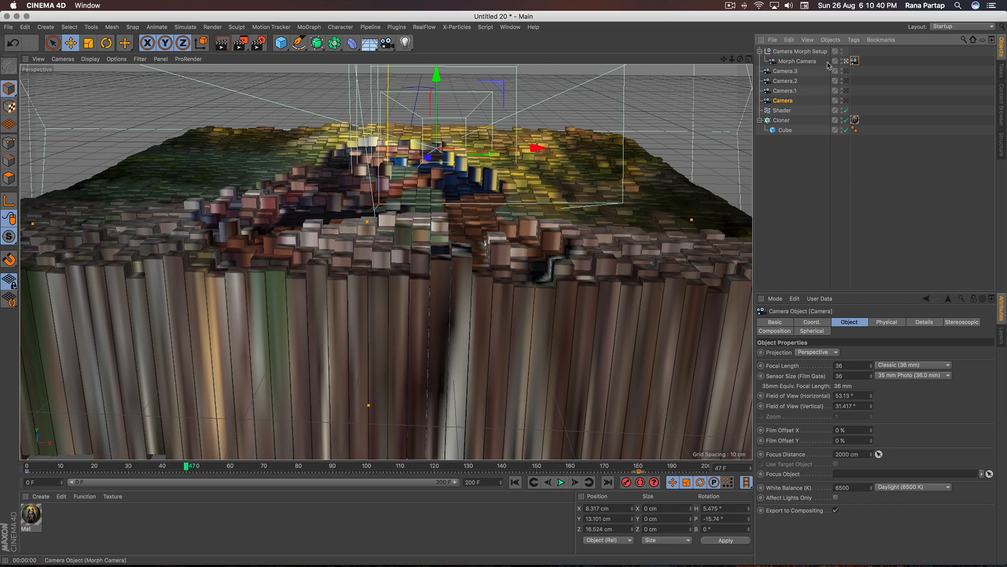
{"action": "left_click", "coordinate": [852, 60]}
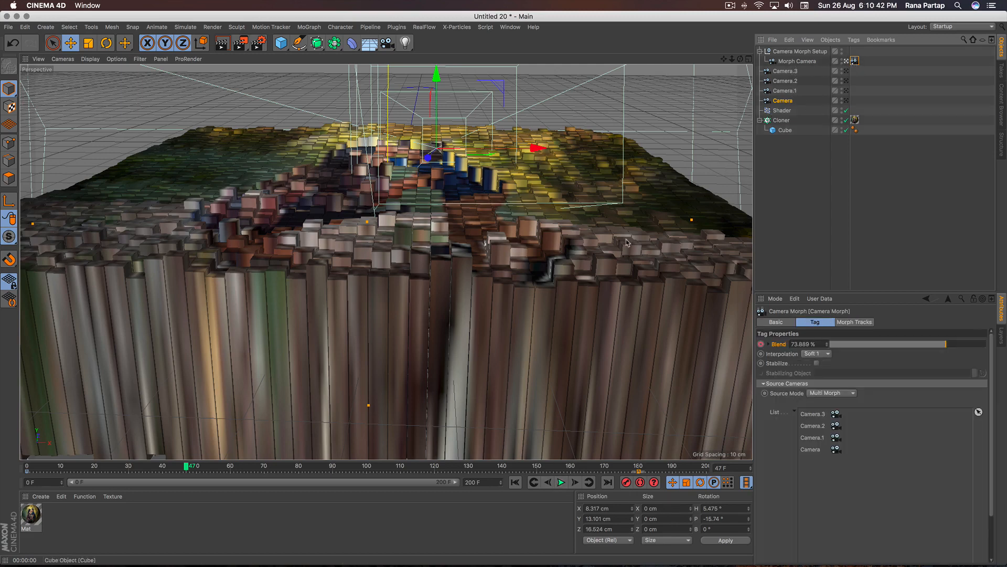
{"action": "left_click_drag", "start_coordinate": [181, 464], "coordinate": [253, 456]}
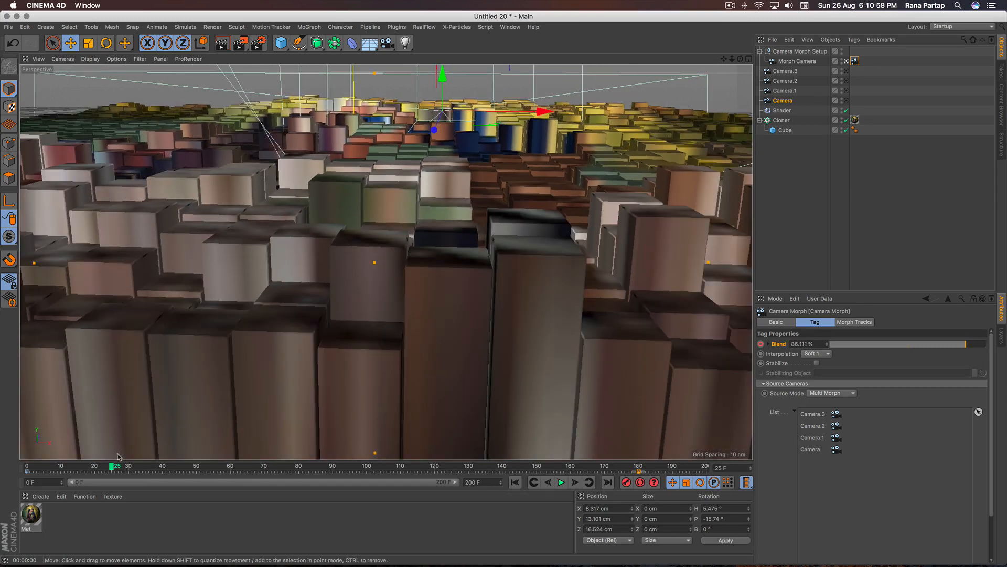
{"action": "left_click", "coordinate": [761, 344]}
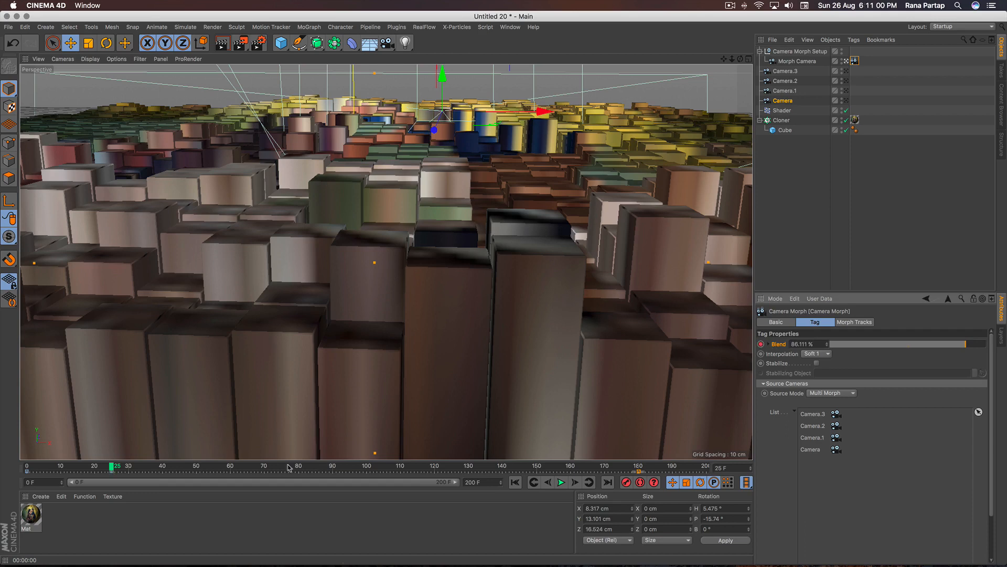
{"action": "left_click", "coordinate": [115, 472]}
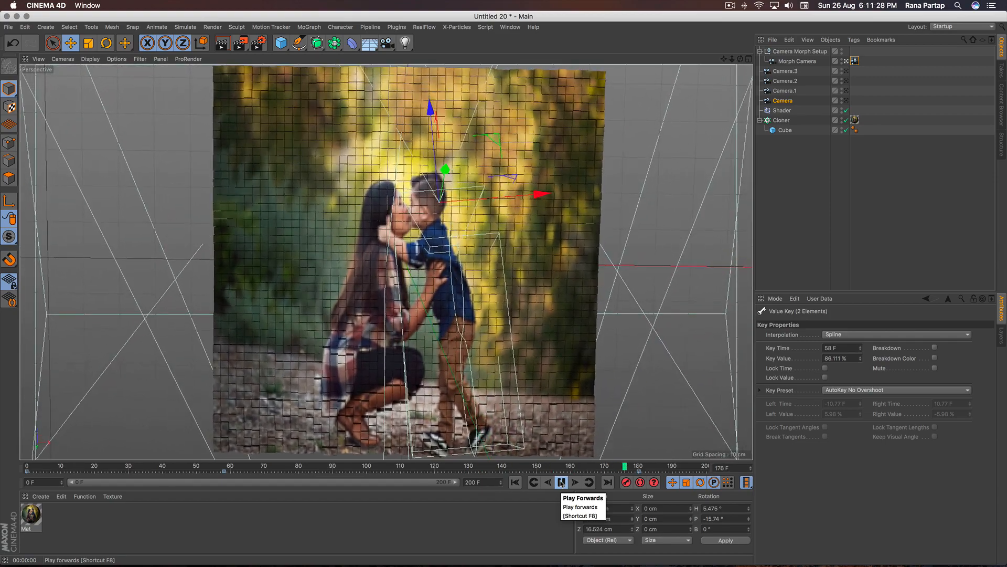
Stop at frame 184 and replay the retimed camera move from the first frame
{"action": "left_click", "coordinate": [561, 482]}
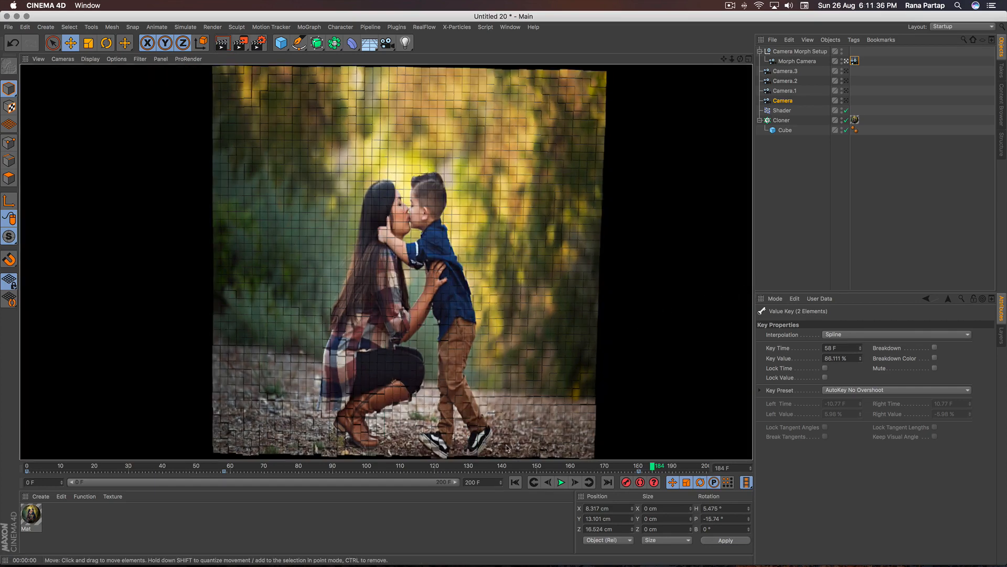
{"action": "left_click", "coordinate": [515, 482]}
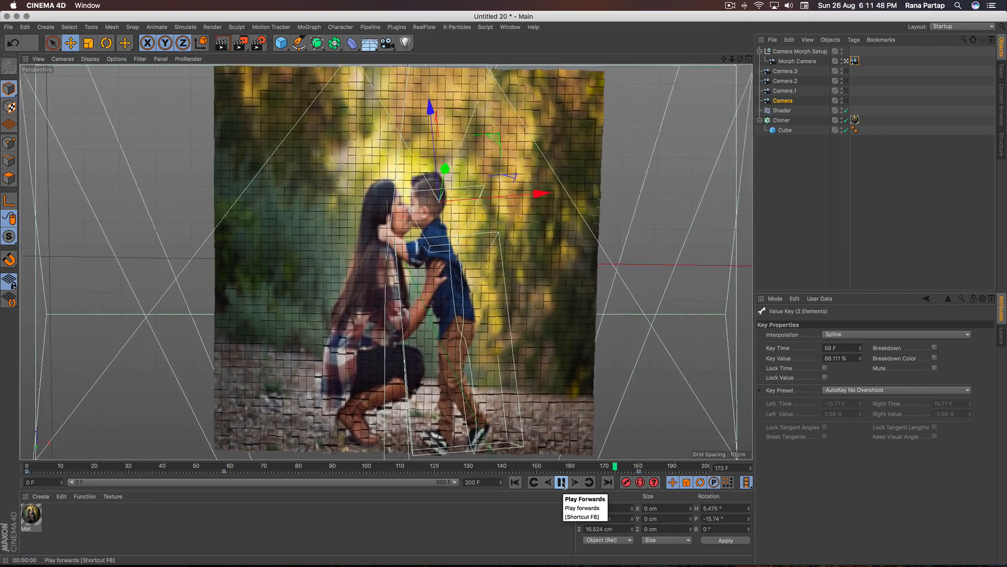
Key the Camera Morph's Blend at 19.657% on frame 136, and move the final 0% key to frame 155
{"action": "left_click", "coordinate": [562, 483]}
{"action": "left_click_drag", "start_coordinate": [615, 467], "coordinate": [489, 476]}
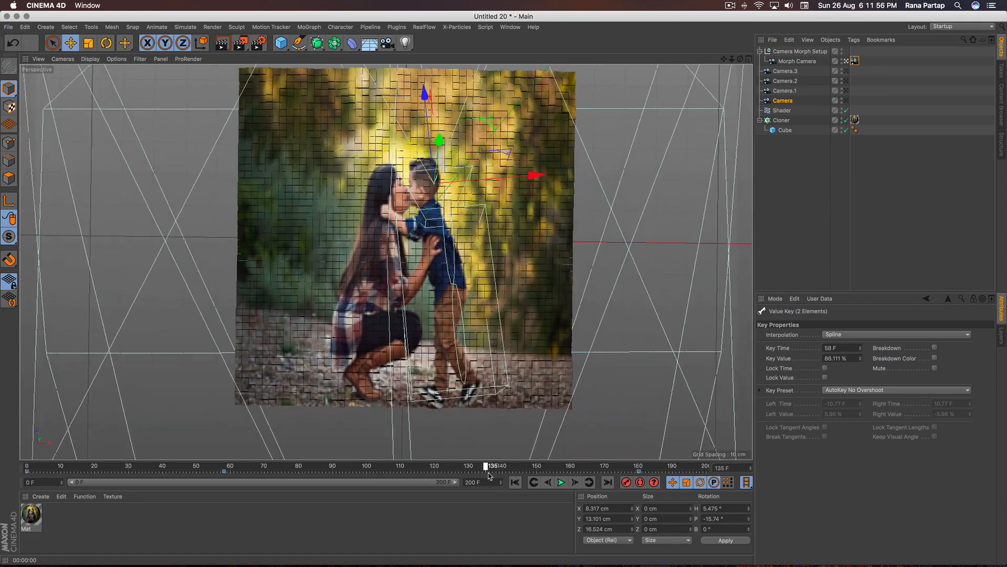
{"action": "left_click", "coordinate": [854, 61]}
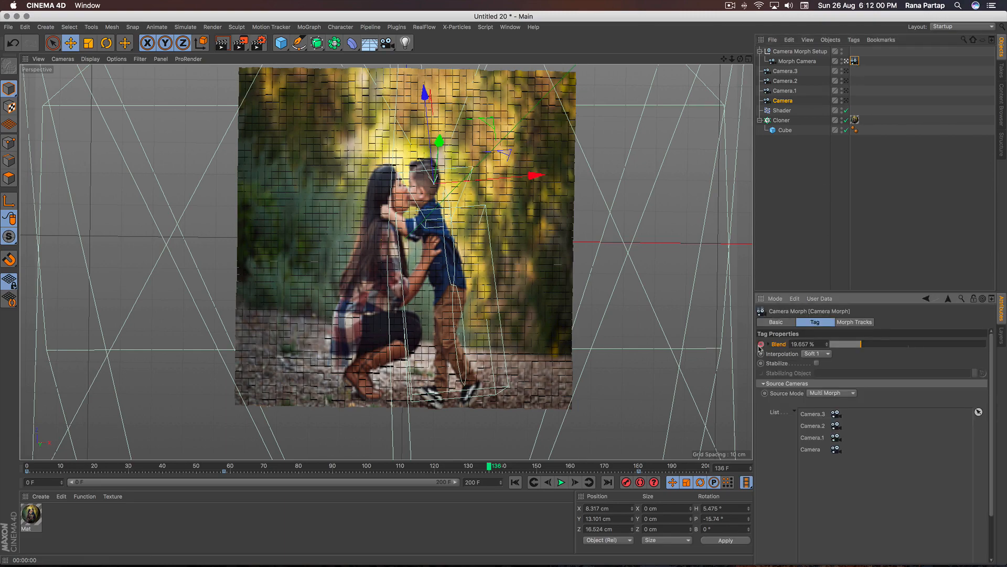
{"action": "left_click_drag", "start_coordinate": [501, 469], "coordinate": [560, 473]}
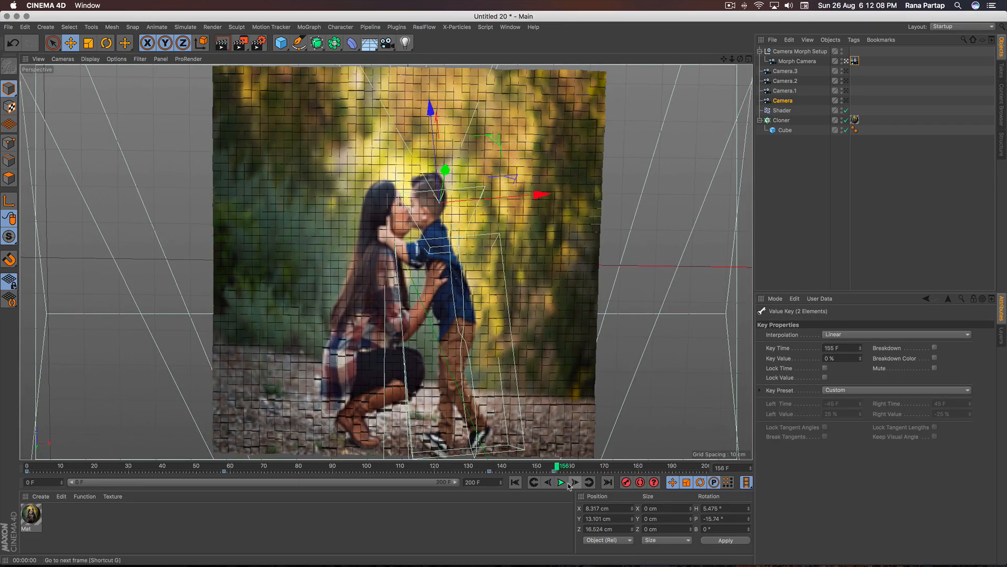
Play the retimed camera move from the first frame to frame 174 and render the view there
{"action": "left_click", "coordinate": [517, 483]}
{"action": "left_click", "coordinate": [559, 483]}
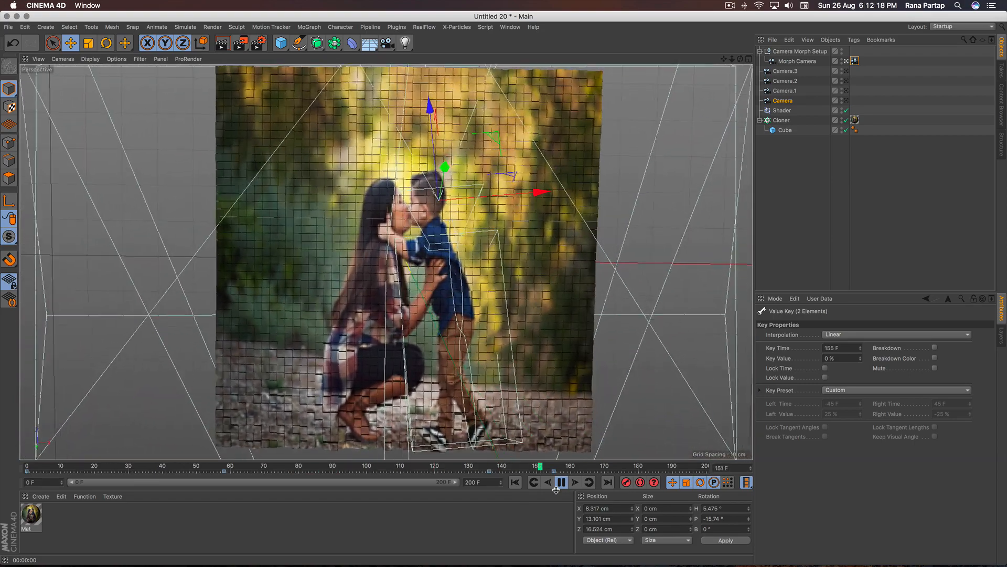
{"action": "left_click", "coordinate": [560, 487]}
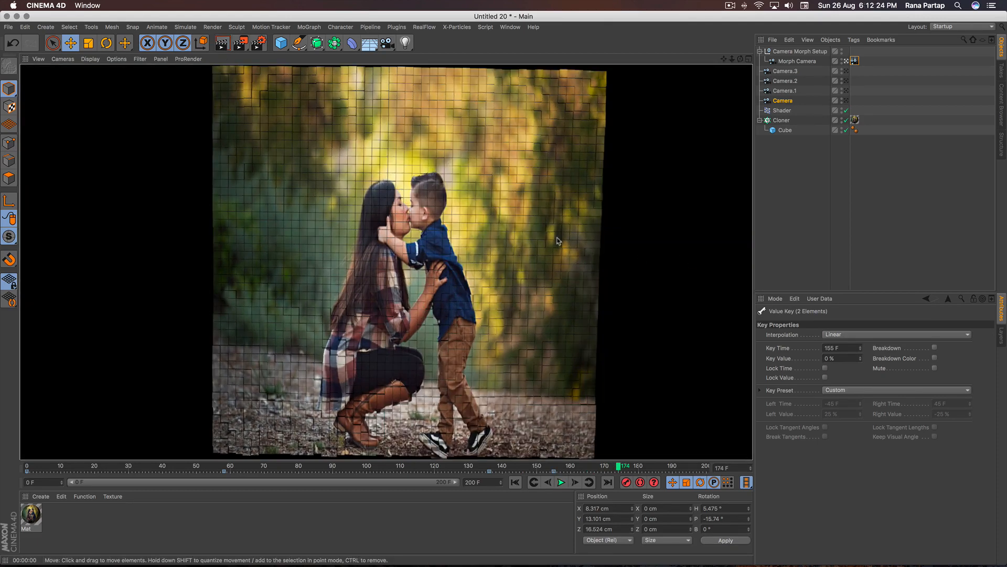
Add a Sky object and create a new material for it with Reflectance turned off
{"action": "left_click", "coordinate": [370, 43]}
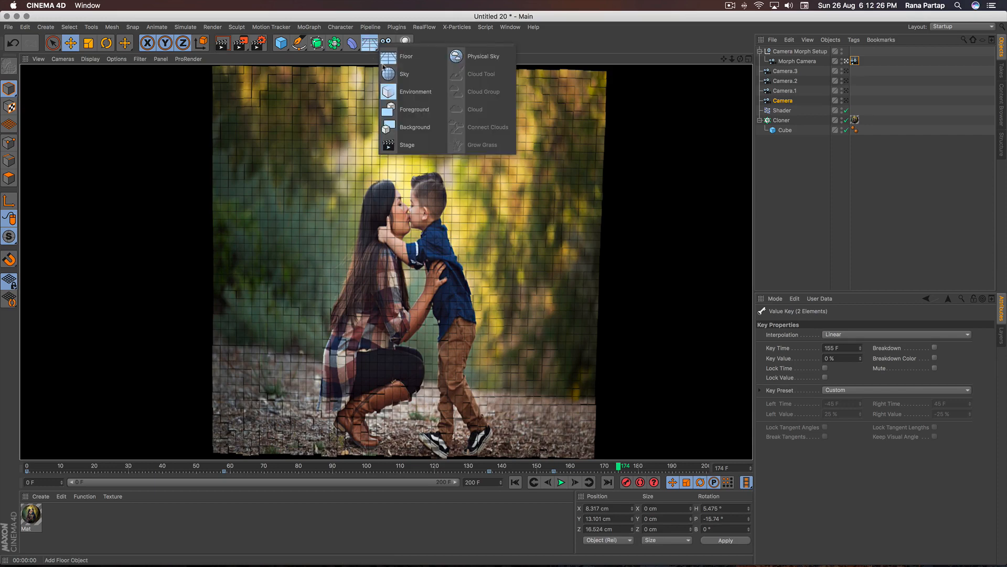
{"action": "left_click", "coordinate": [404, 74]}
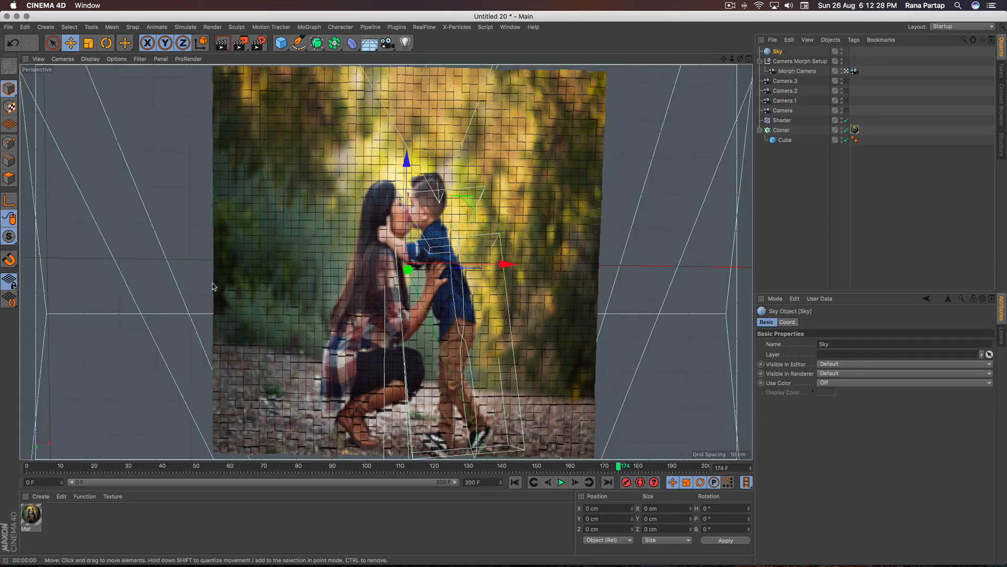
{"action": "left_click", "coordinate": [40, 496]}
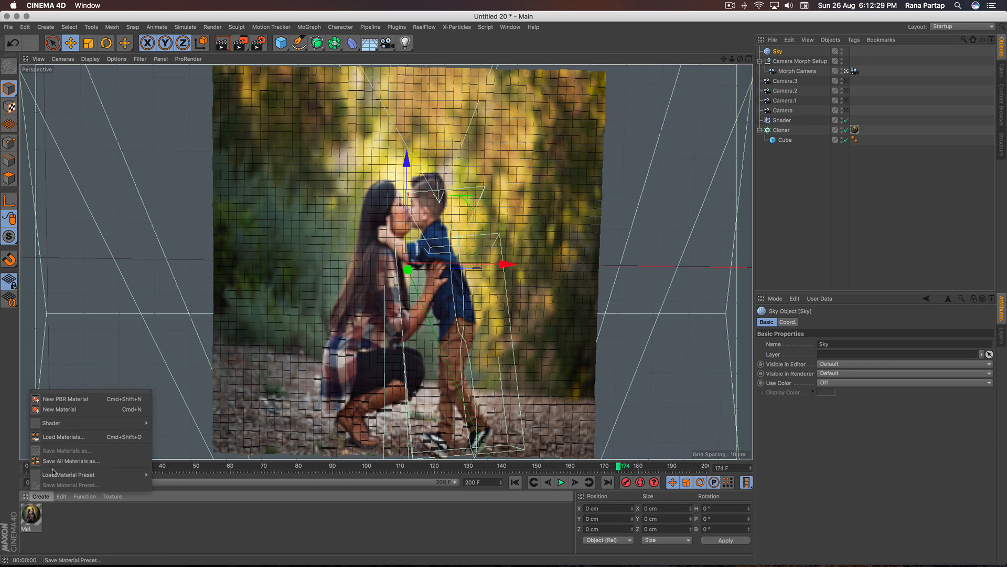
{"action": "left_click", "coordinate": [83, 411]}
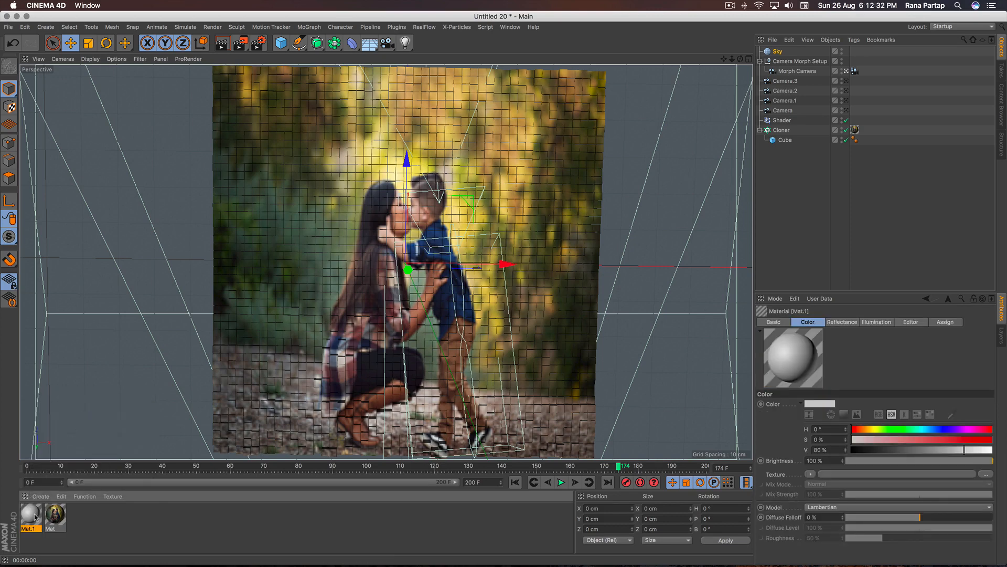
{"action": "double_click", "coordinate": [32, 516]}
{"action": "left_click", "coordinate": [197, 209]}
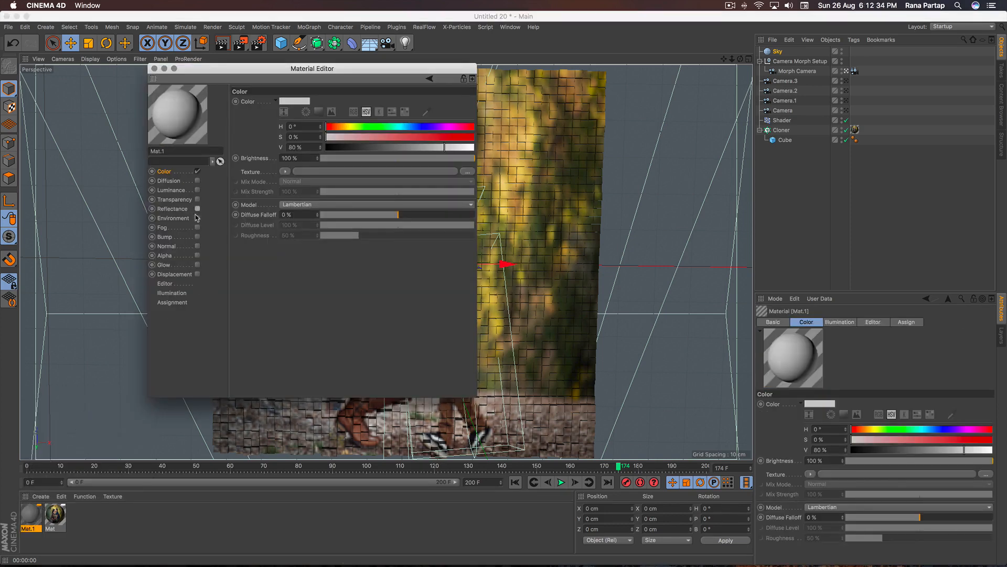
Load a Gradient as the new material's color texture and set its black starting knot to white, V 100%
{"action": "left_click", "coordinate": [284, 172]}
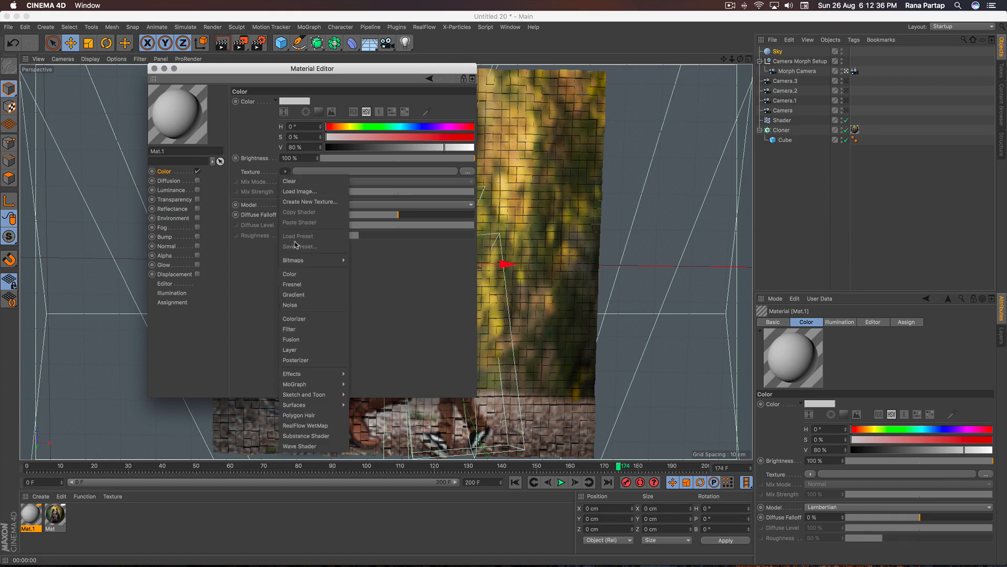
{"action": "left_click", "coordinate": [315, 294]}
{"action": "left_click", "coordinate": [393, 172]}
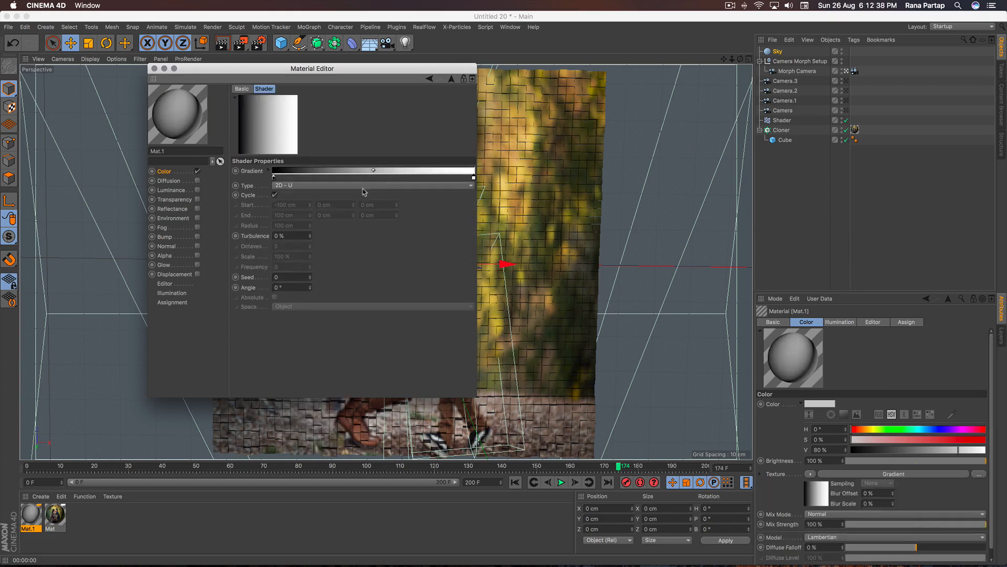
{"action": "double_click", "coordinate": [274, 178]}
{"action": "left_click_drag", "start_coordinate": [297, 197], "coordinate": [361, 203]}
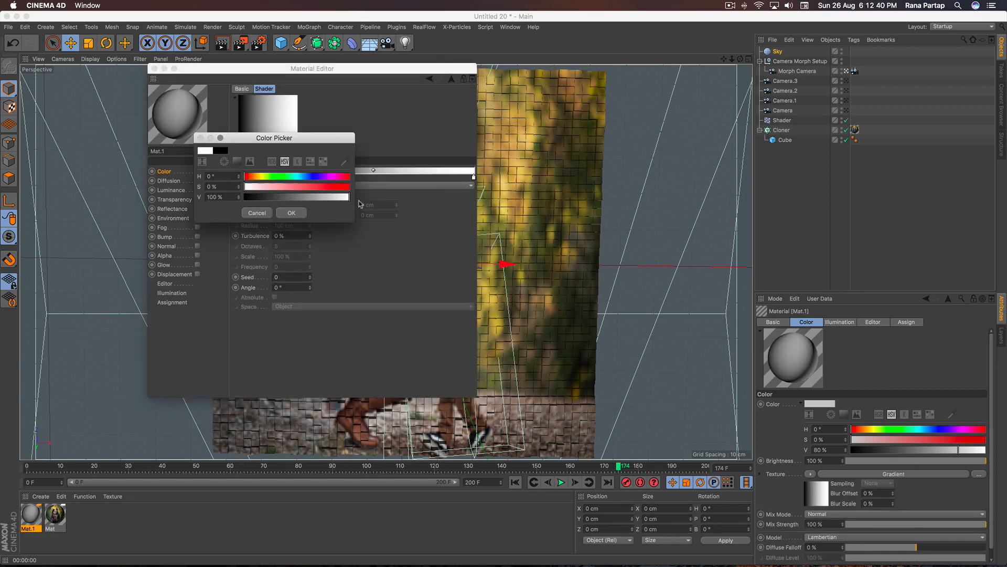
{"action": "left_click", "coordinate": [291, 213]}
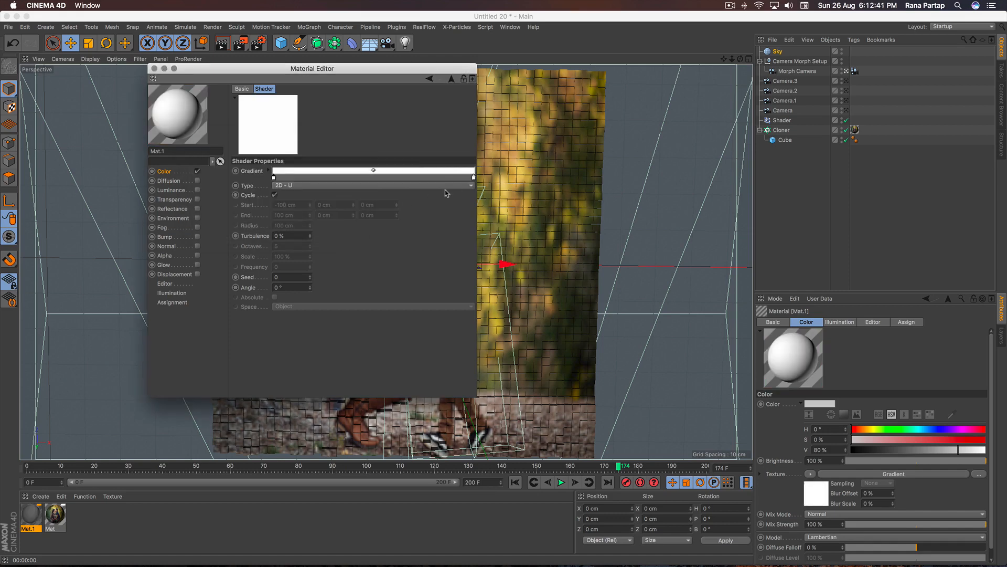
Set the gradient's end knot to gray with V 38% and its type to 2D - Circular
{"action": "double_click", "coordinate": [474, 178]}
{"action": "left_click_drag", "start_coordinate": [478, 197], "coordinate": [485, 199]}
{"action": "left_click", "coordinate": [490, 212]}
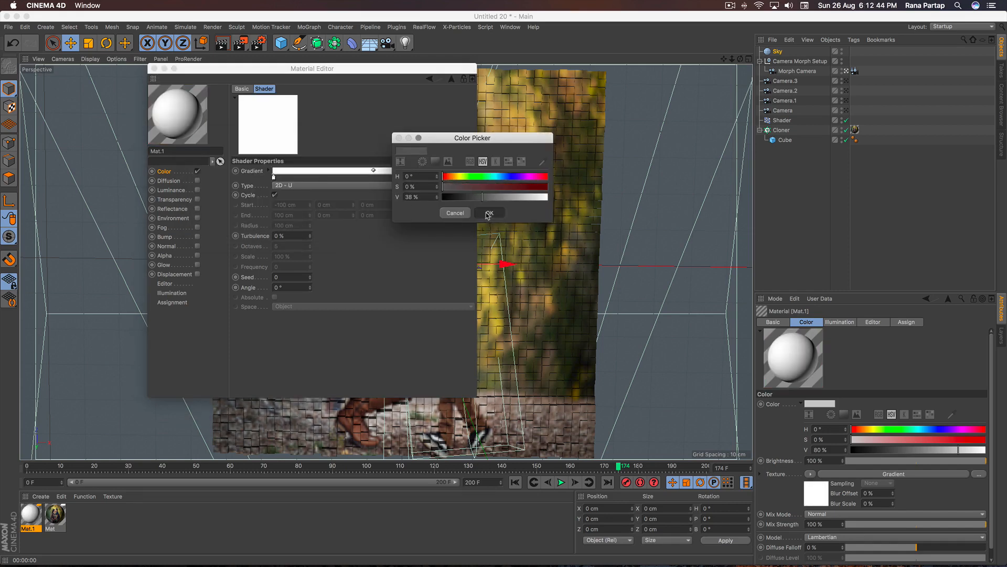
{"action": "left_click", "coordinate": [322, 186]}
{"action": "left_click", "coordinate": [328, 236]}
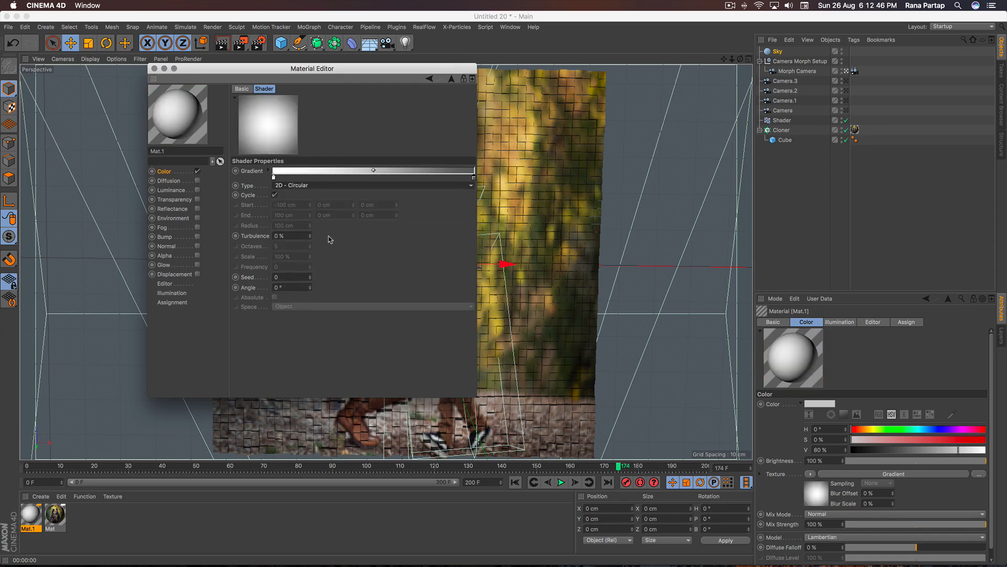
Close the material editor, apply the gradient material to the Sky object and render the view
{"action": "left_click", "coordinate": [154, 69]}
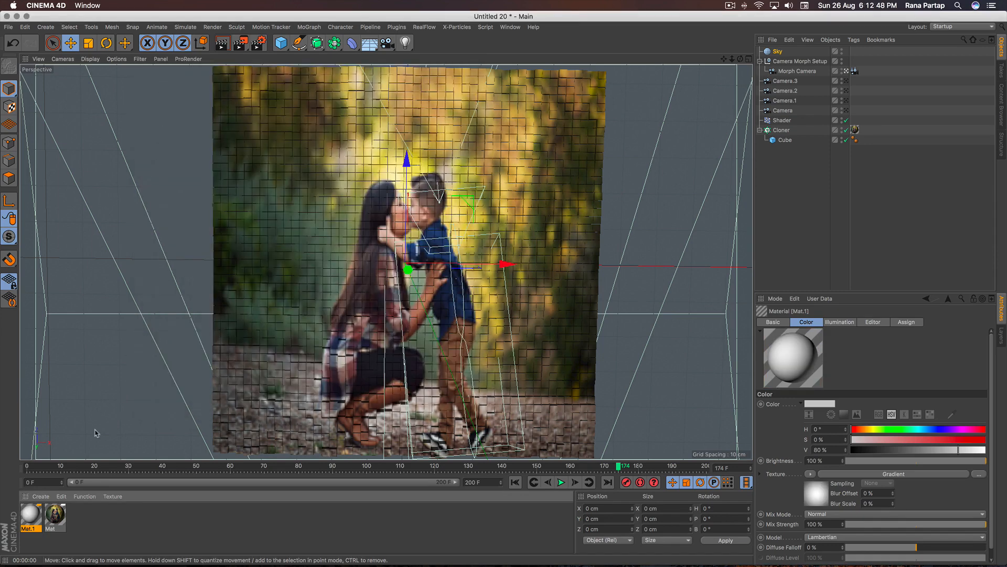
{"action": "left_click_drag", "start_coordinate": [812, 71], "coordinate": [778, 53]}
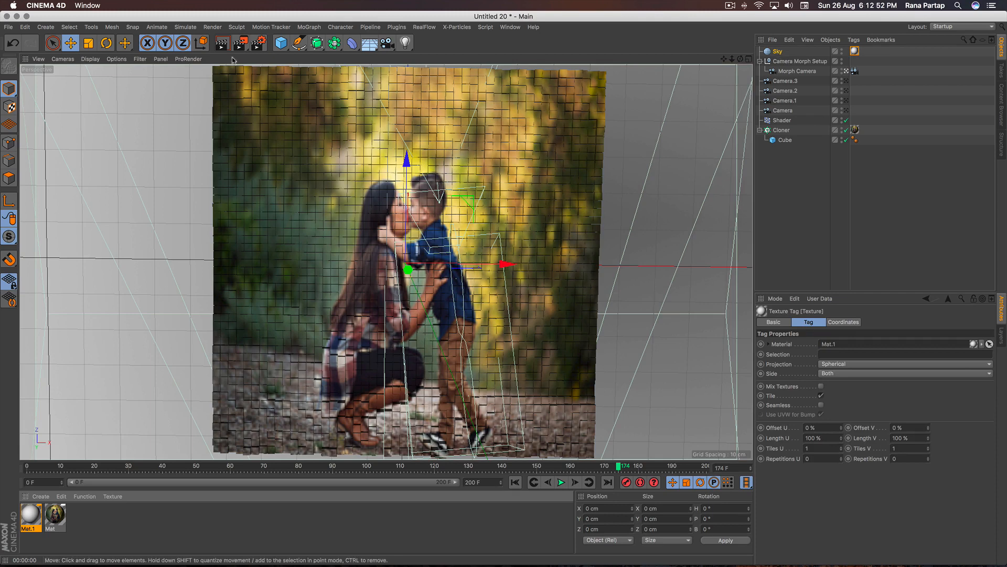
{"action": "left_click", "coordinate": [221, 43]}
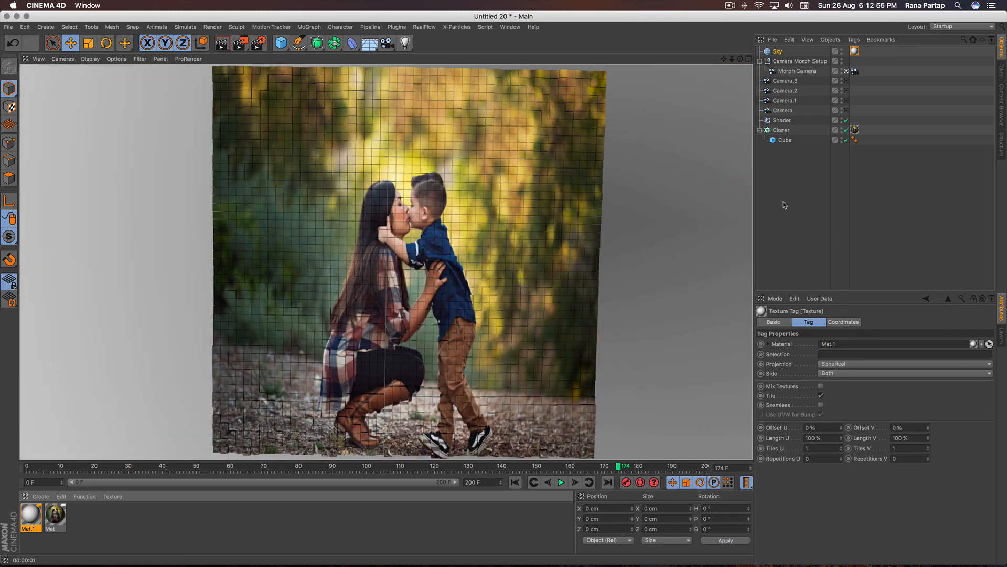
Replay the animation from the first frame with the new sky, stop at frame 164 and render the view
{"action": "left_click", "coordinate": [515, 482]}
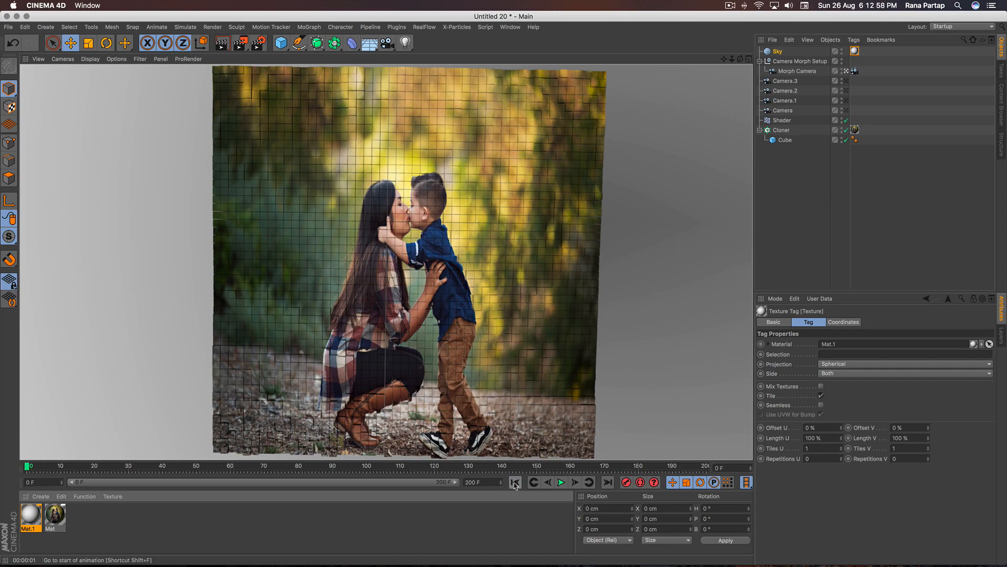
{"action": "left_click", "coordinate": [562, 481]}
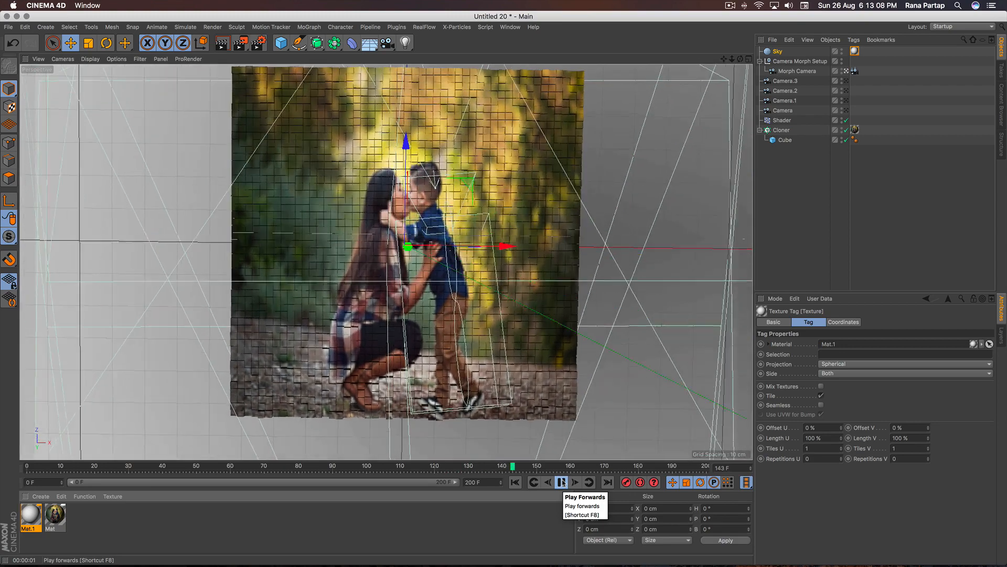
{"action": "left_click", "coordinate": [562, 481]}
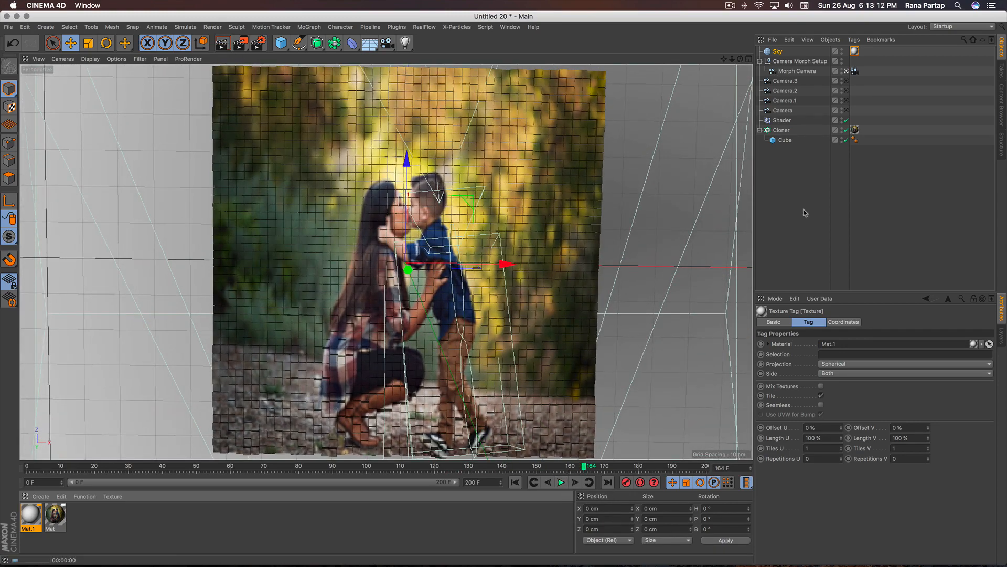
{"action": "key", "text": "ctrl+r"}
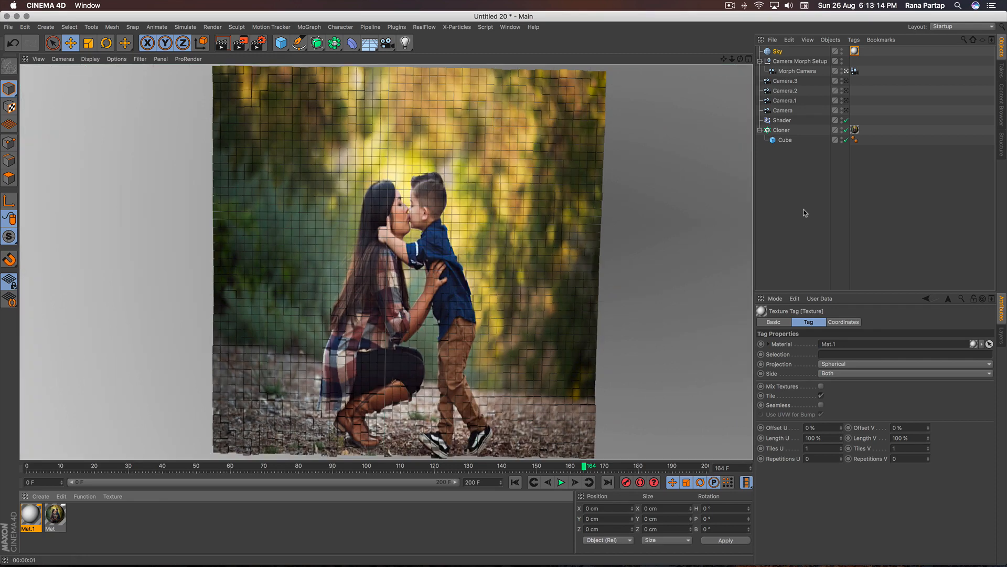